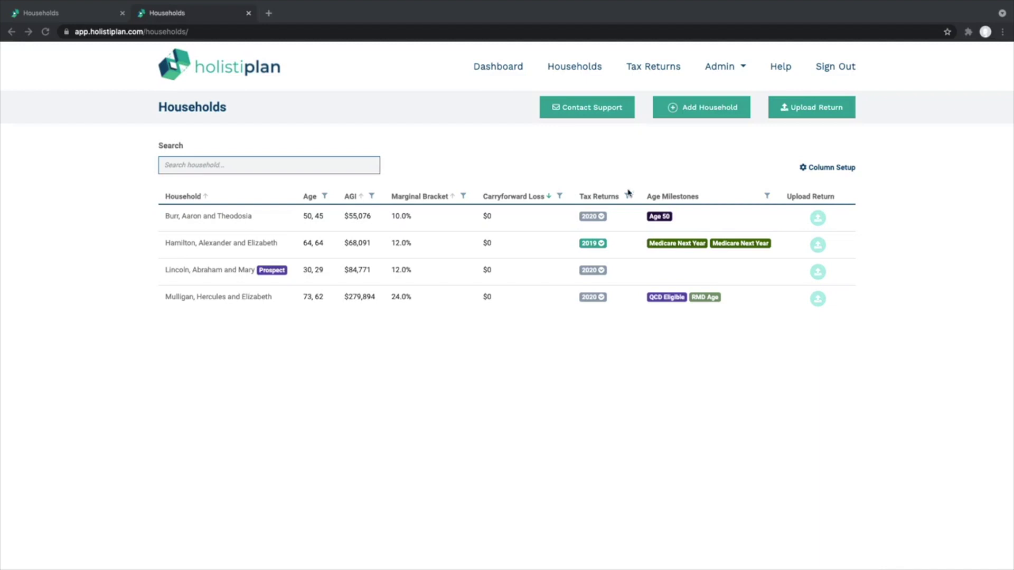
# Step: Add a single-client household with the client's first and last name and birth date 04/22/1949
pyautogui.click(686, 107)
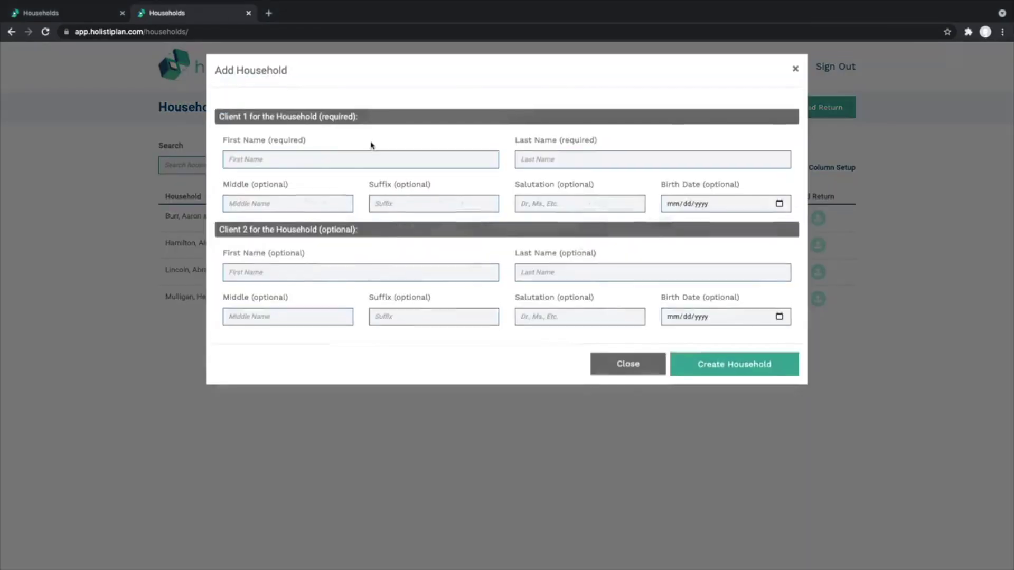
pyautogui.click(336, 169)
pyautogui.write('George')
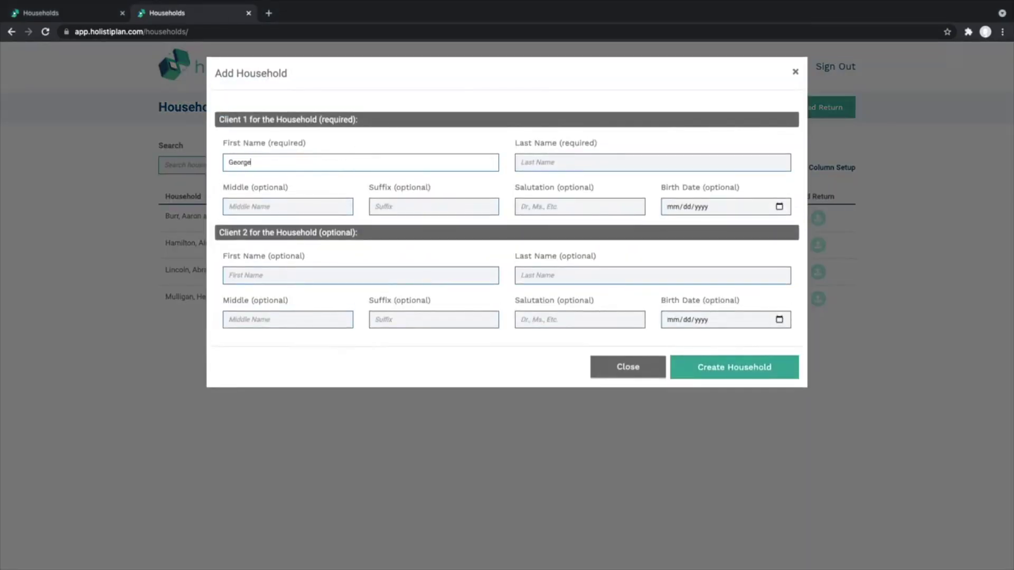
pyautogui.press('Tab')
pyautogui.write('Washington')
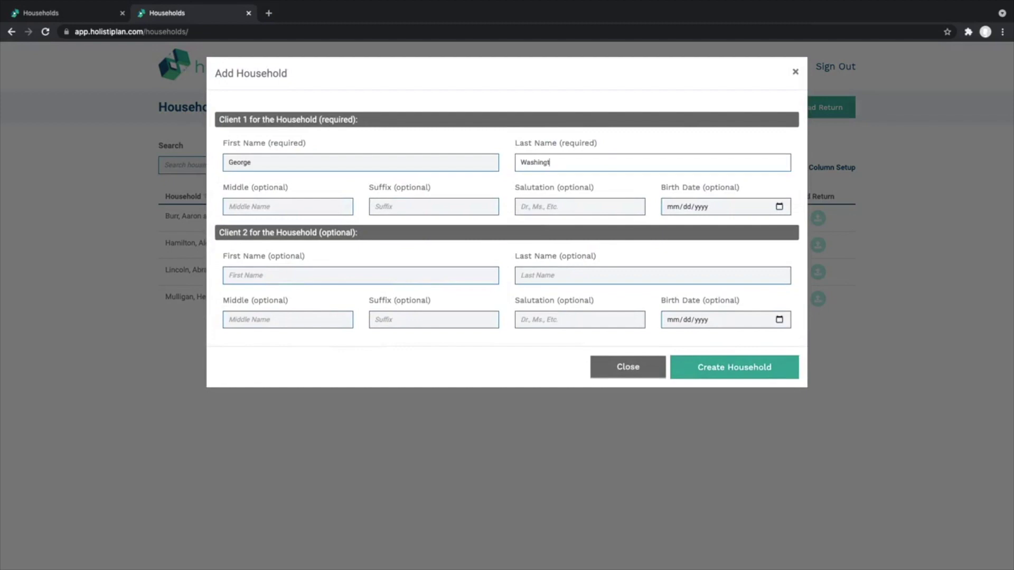
pyautogui.press('Tab')
pyautogui.press('Tab')
pyautogui.press('Tab')
pyautogui.press('Tab')
pyautogui.write('04/22/1949')
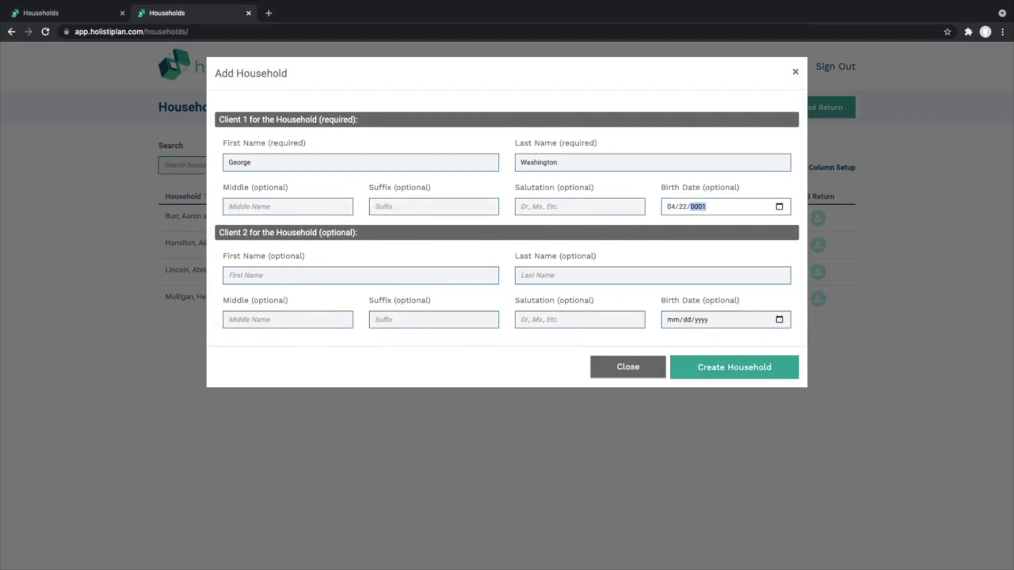
pyautogui.click(737, 373)
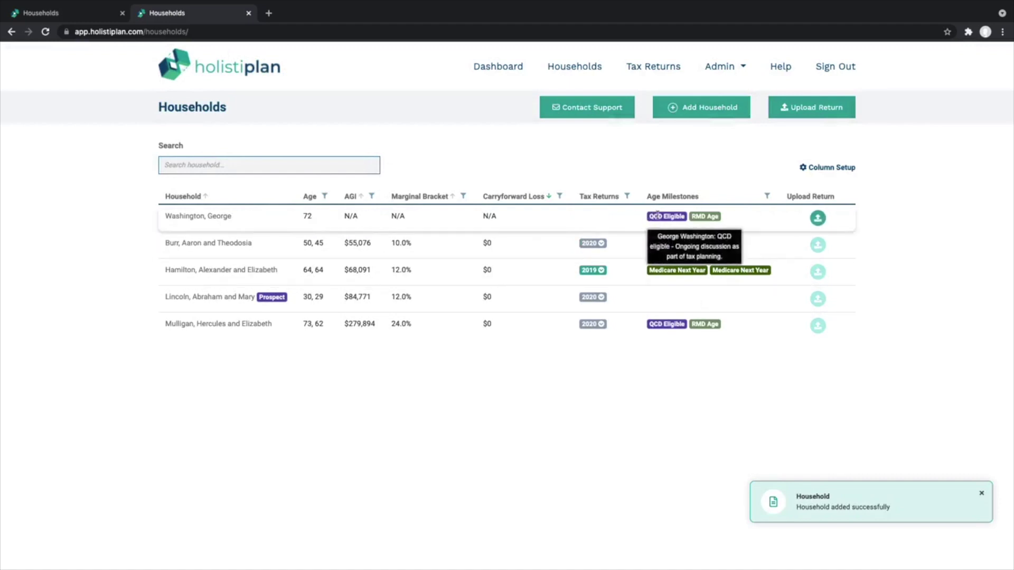
pyautogui.moveTo(711, 217)
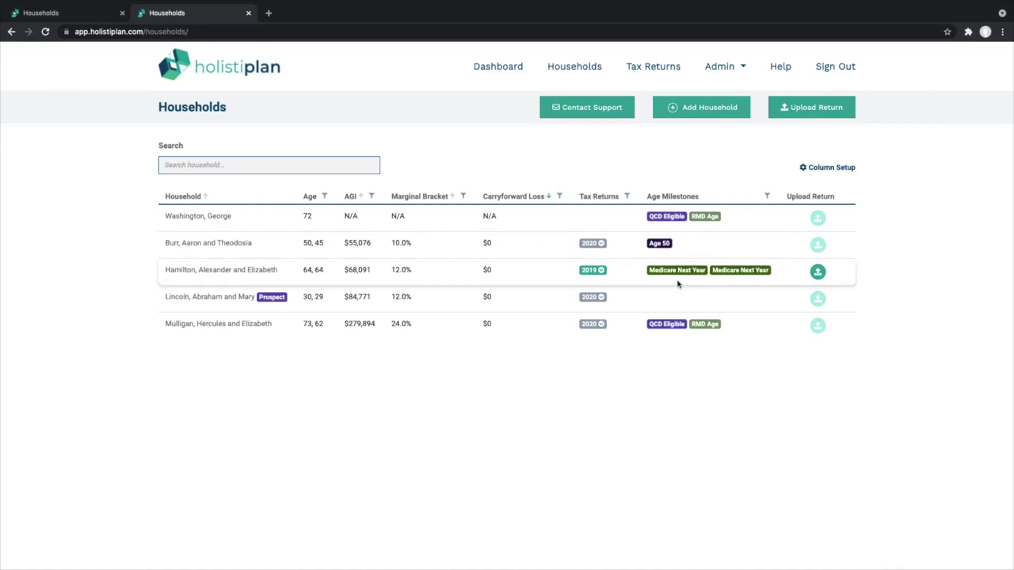
# Step: Upload the 2019 Sample Return file as the new household's 2019 tax return
pyautogui.click(817, 218)
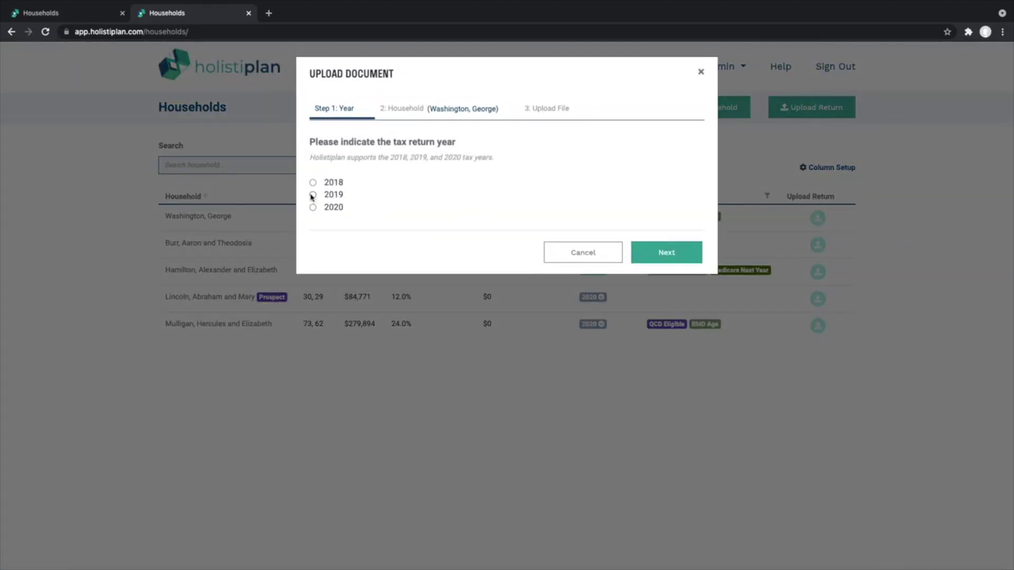
pyautogui.click(312, 195)
pyautogui.click(657, 257)
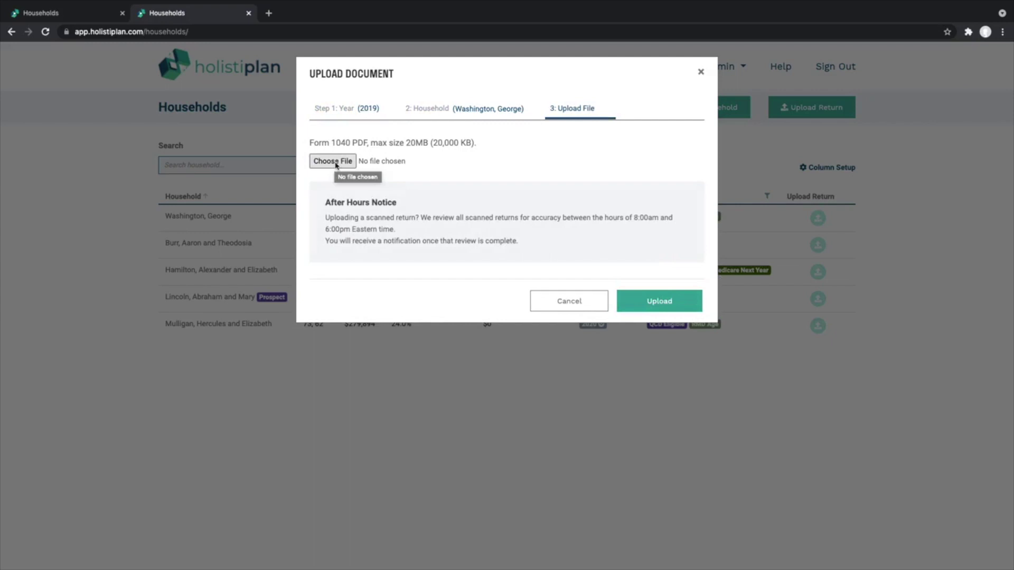
pyautogui.click(336, 161)
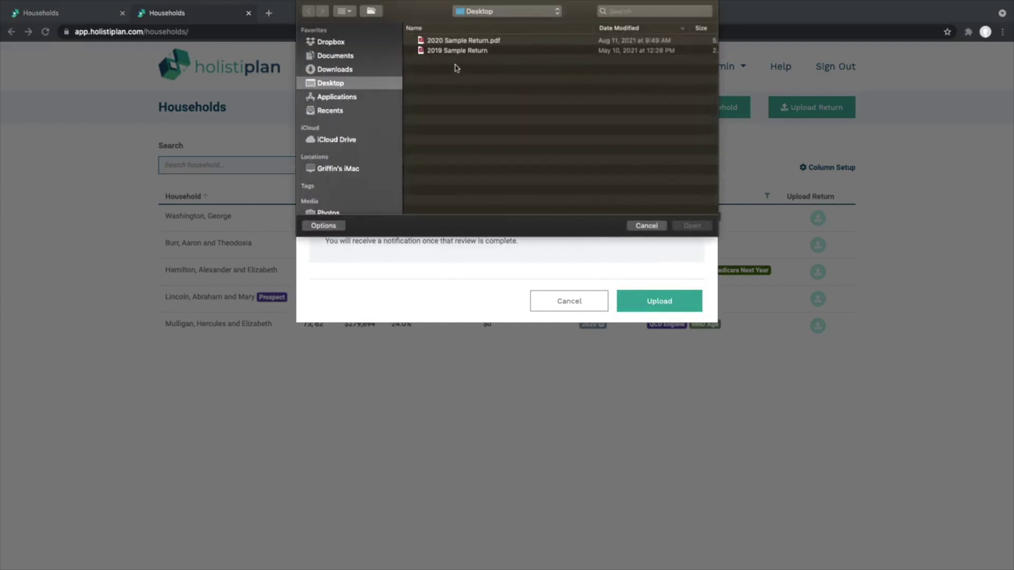
pyautogui.click(449, 51)
pyautogui.click(691, 226)
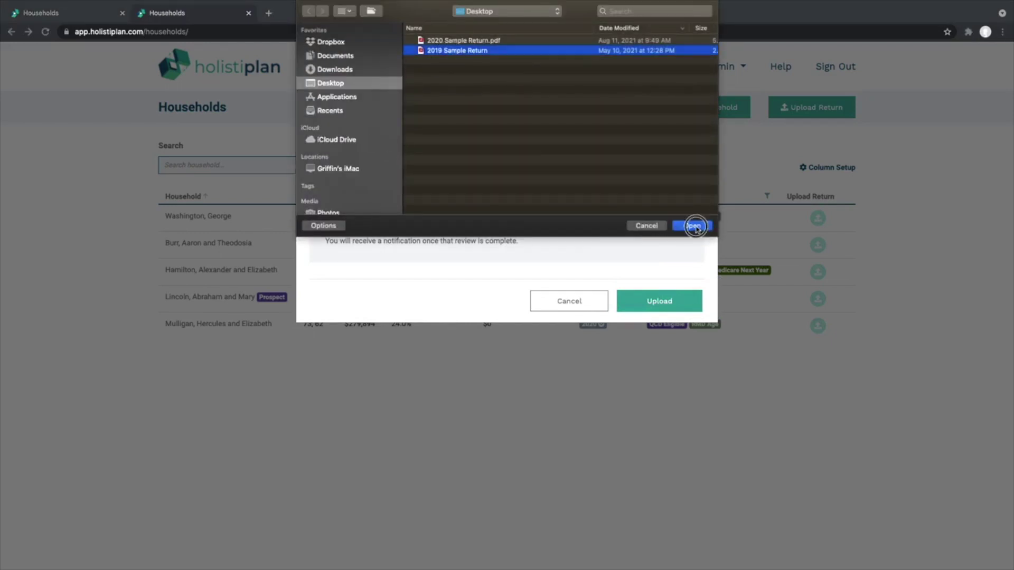
pyautogui.click(660, 298)
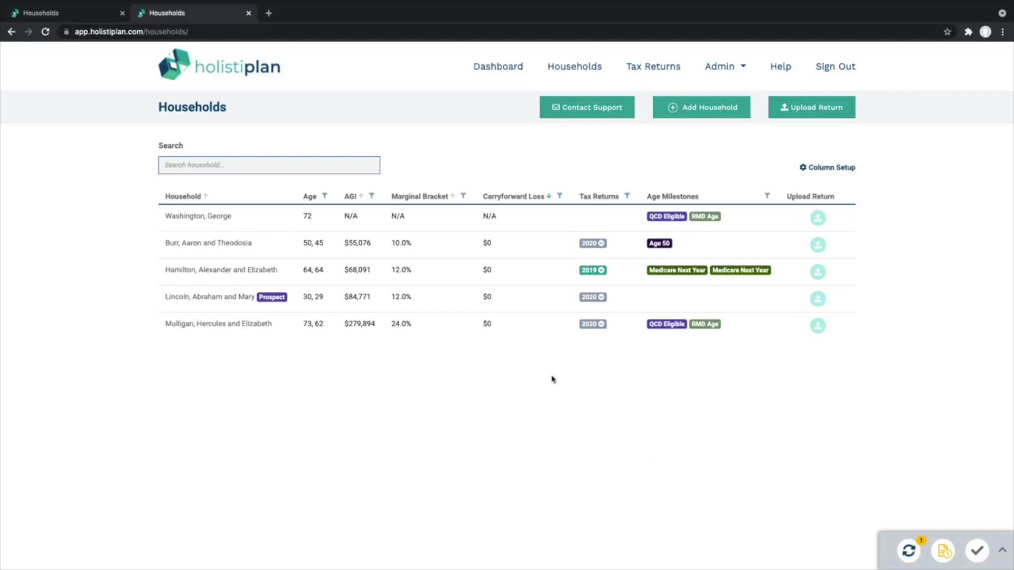
# Step: Sort the households by marginal bracket, highest (37.0%) first
pyautogui.click(419, 200)
pyautogui.click(417, 200)
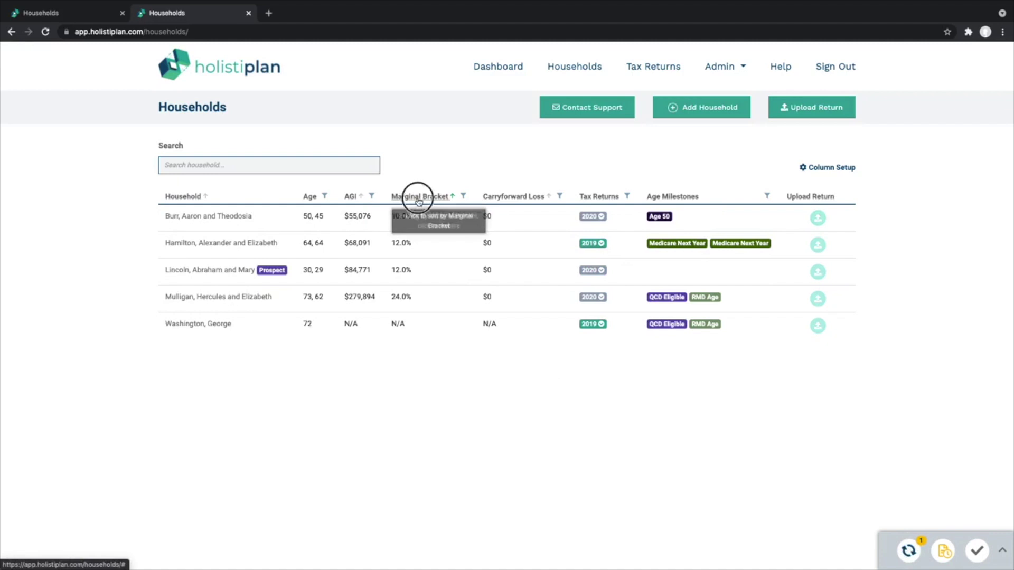
pyautogui.click(417, 198)
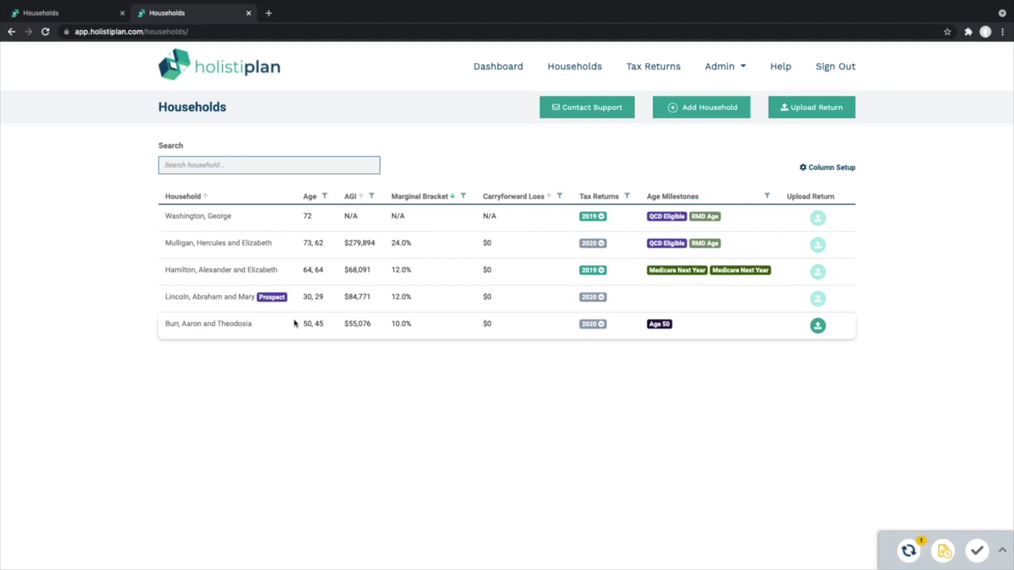
# Step: Clear the All Milestones choice in the Age Milestones filter, then open the top household's 2019 tax report
pyautogui.click(766, 197)
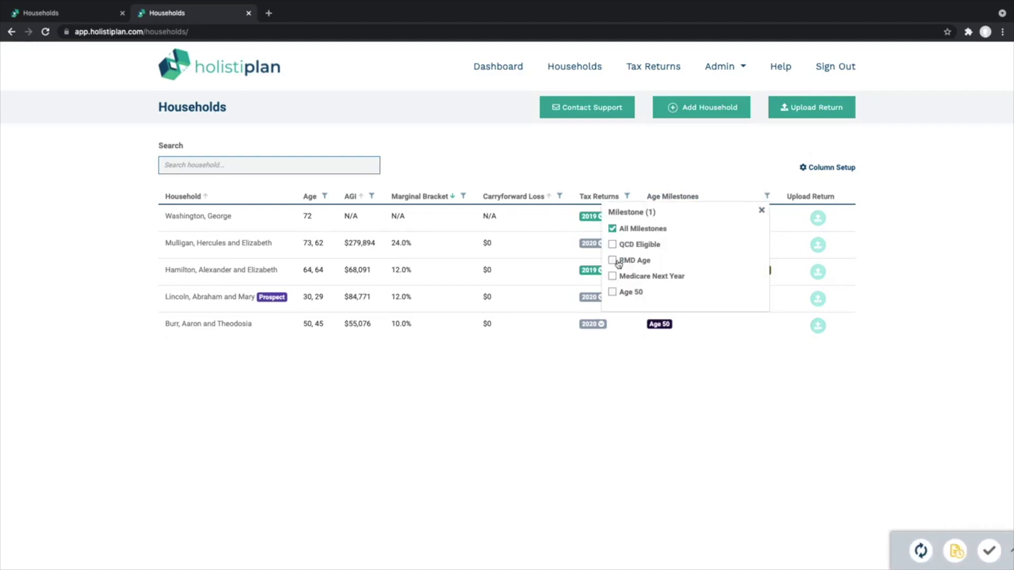
pyautogui.click(612, 228)
pyautogui.click(769, 195)
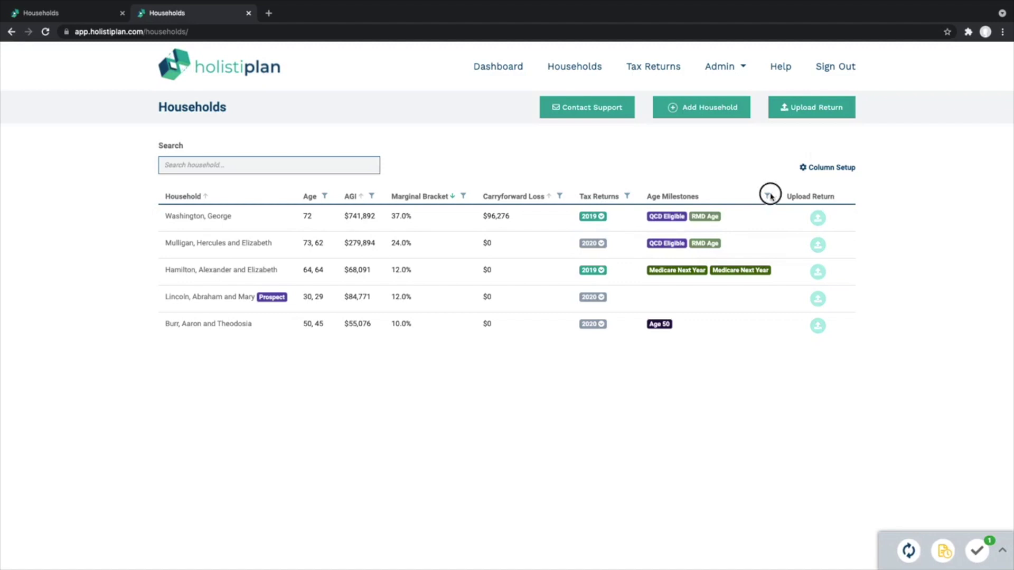
pyautogui.click(597, 391)
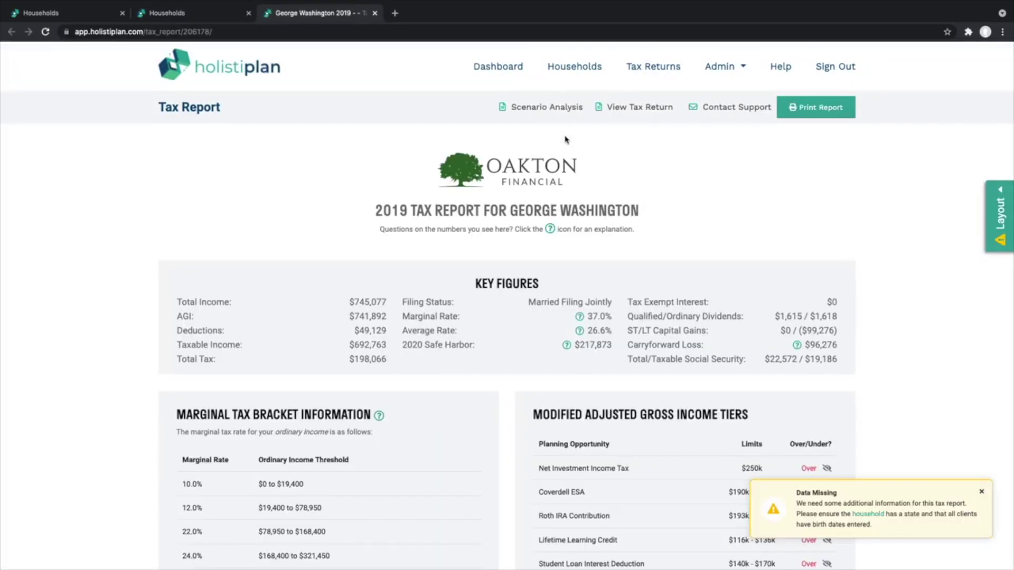
# Step: Scroll through Key Figures and bracket tables showing the 37.0% ordinary and 20.0% capital gains brackets
pyautogui.scroll(-1, 515, 199)
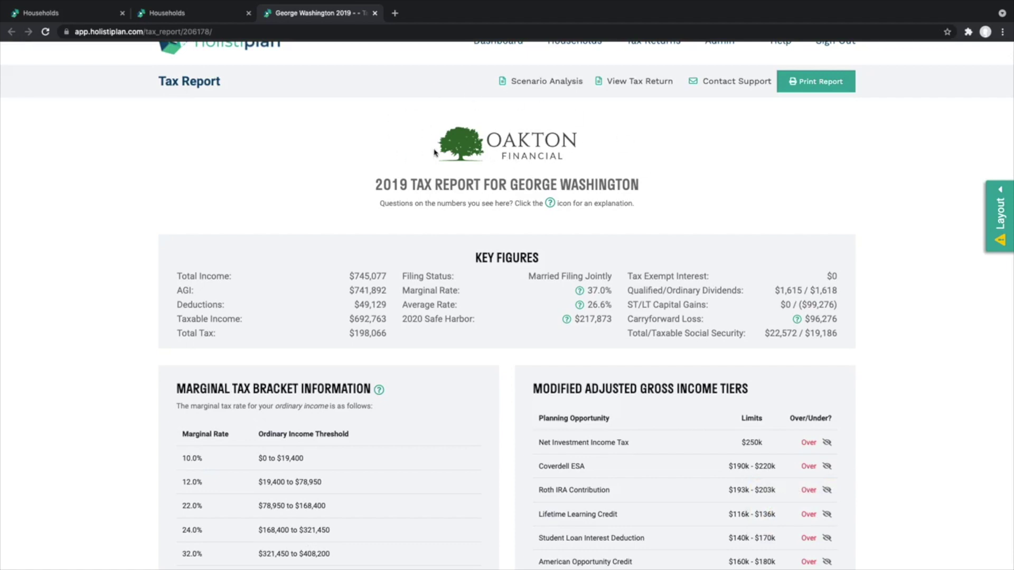
pyautogui.scroll(-2, 434, 152)
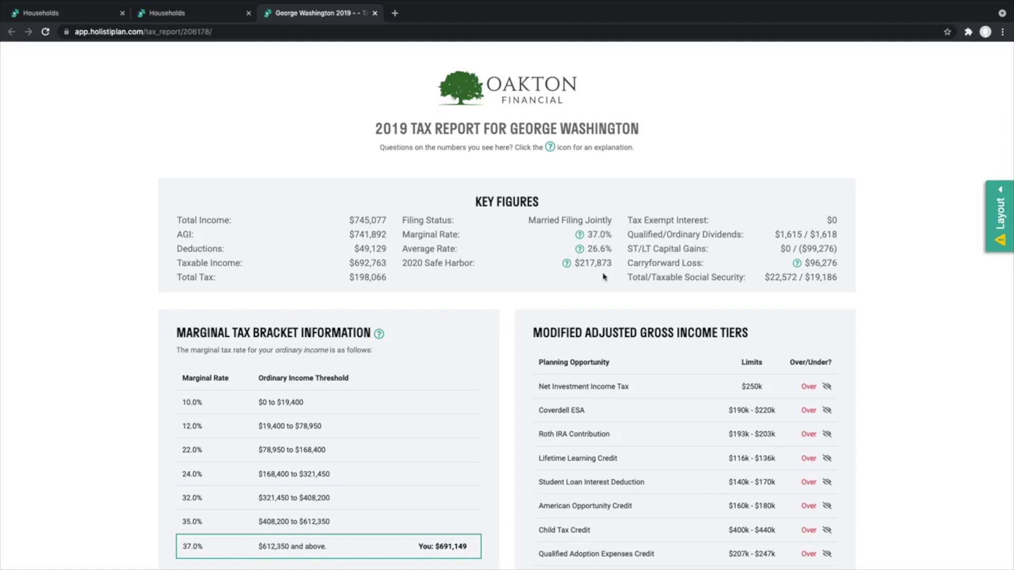
pyautogui.scroll(-3, 603, 277)
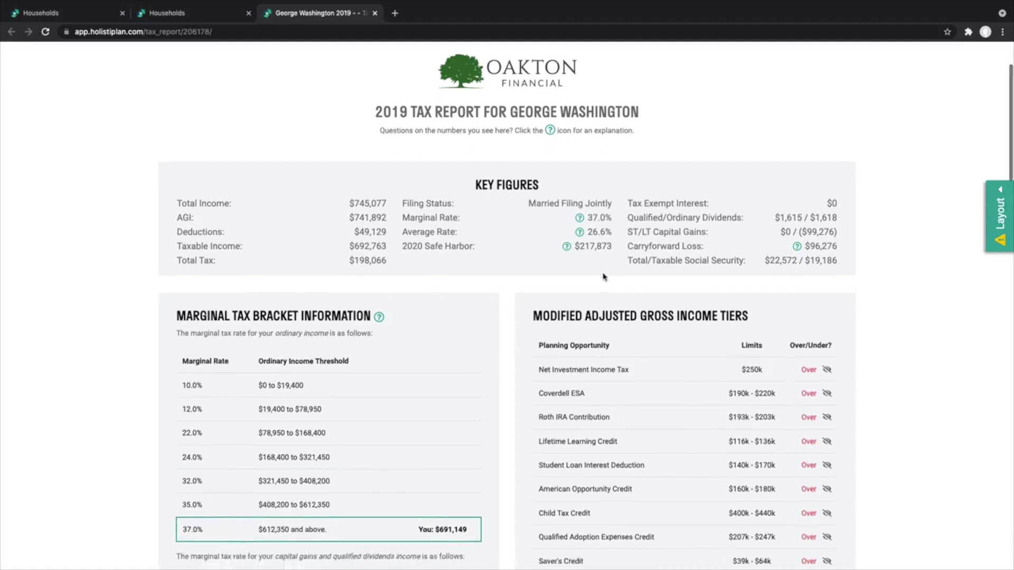
pyautogui.scroll(-2, 297, 322)
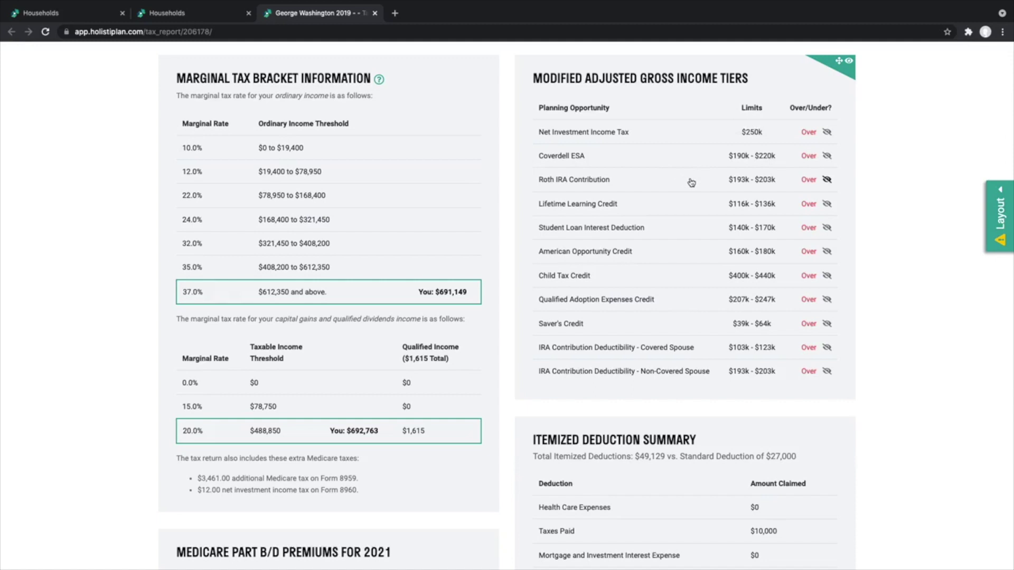
# Step: Scroll past Medicare premiums, itemized deductions and Schedules B, D and C, noting the $96,276 carryforward
pyautogui.scroll(-5, 691, 183)
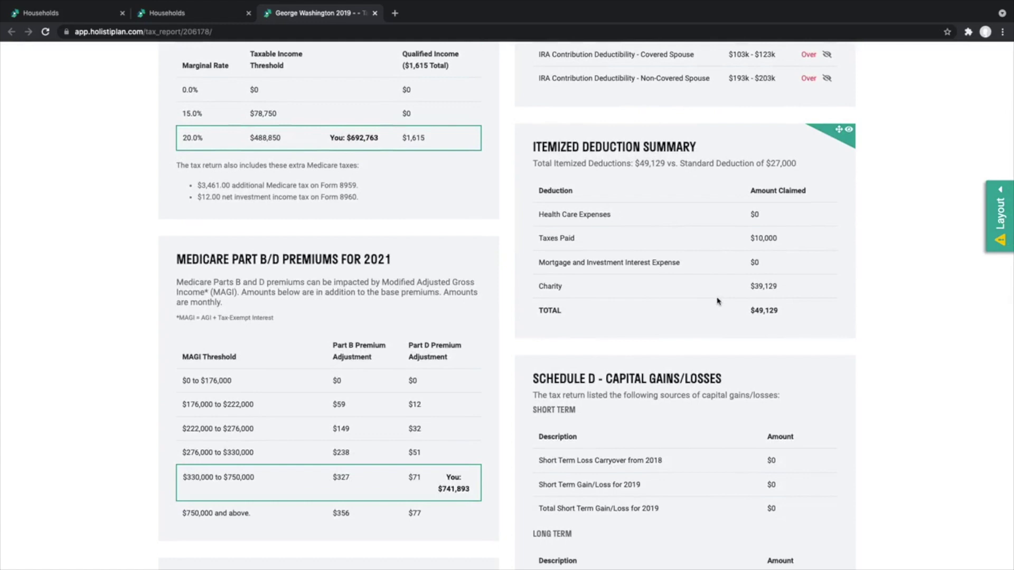
pyautogui.scroll(-2, 717, 301)
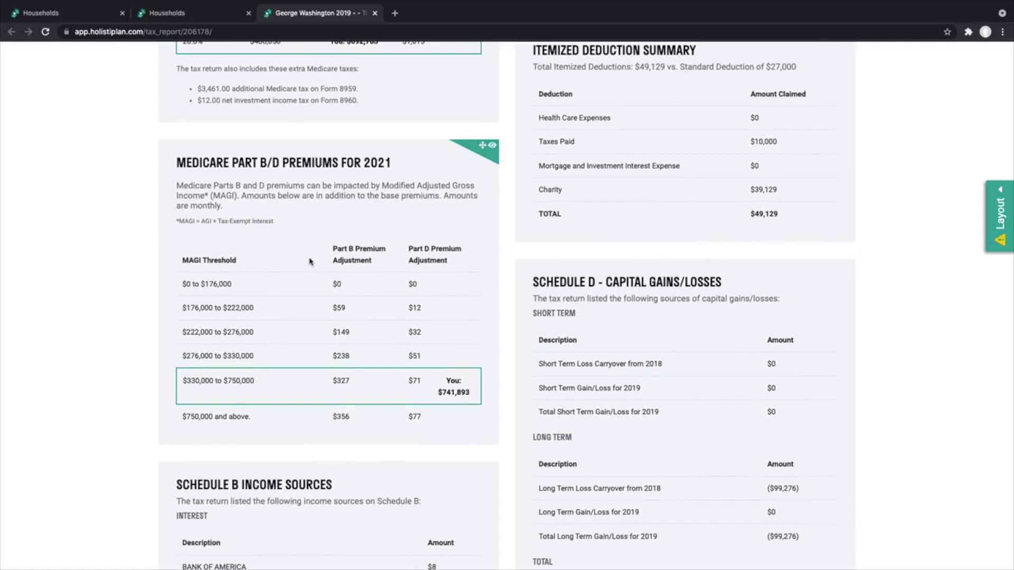
pyautogui.scroll(-5, 309, 262)
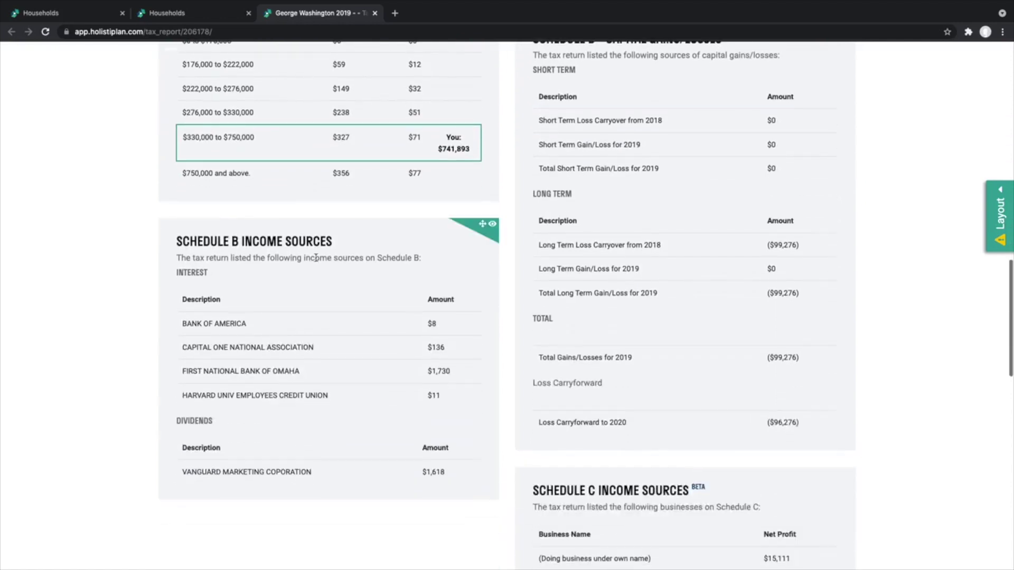
pyautogui.scroll(1, 649, 199)
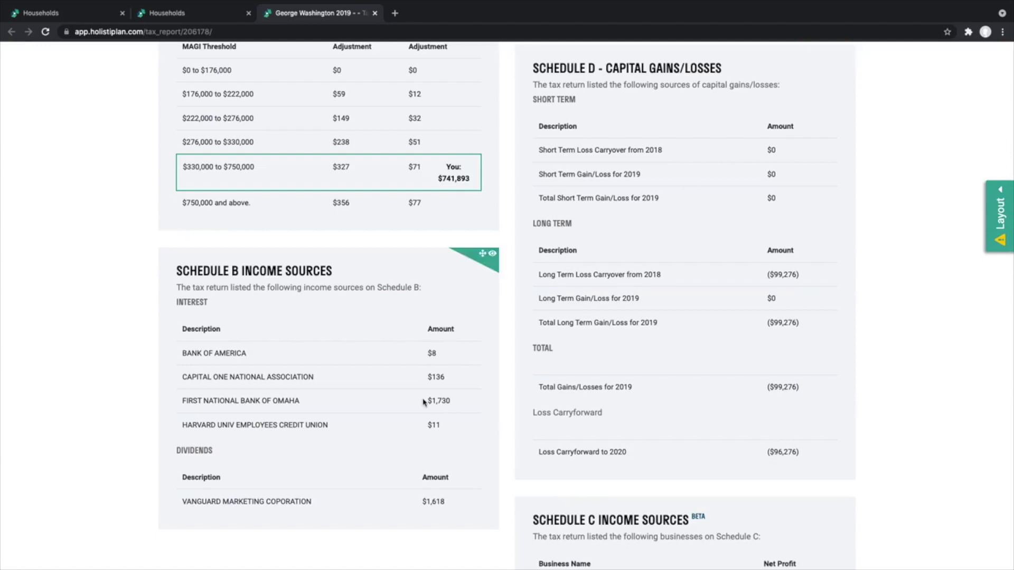
pyautogui.scroll(-2, 425, 370)
pyautogui.scroll(-1, 423, 403)
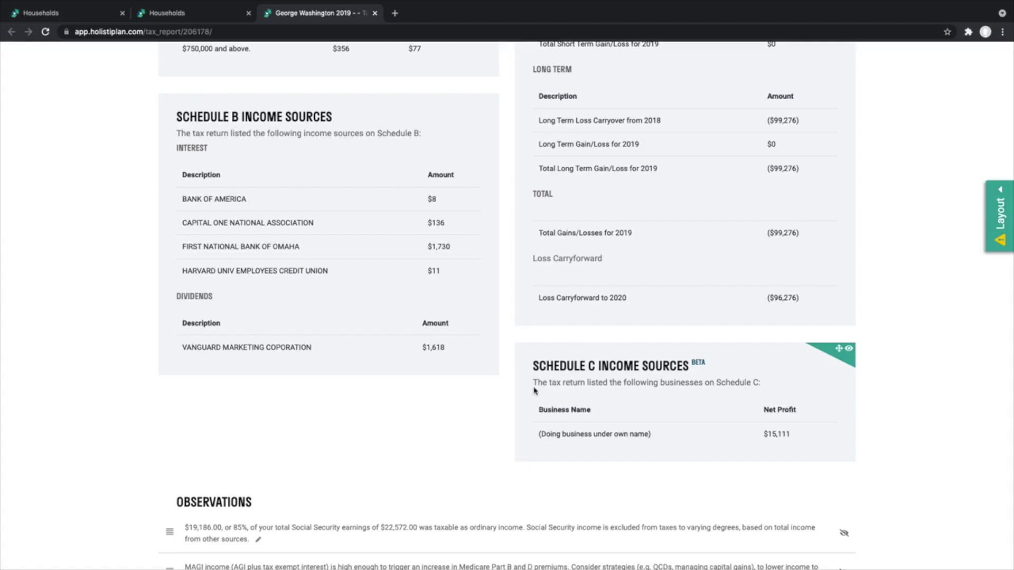
# Step: Scroll to the Observations list flagging QCD eligibility and $50,819 of state and local taxes lost
pyautogui.scroll(-5, 468, 333)
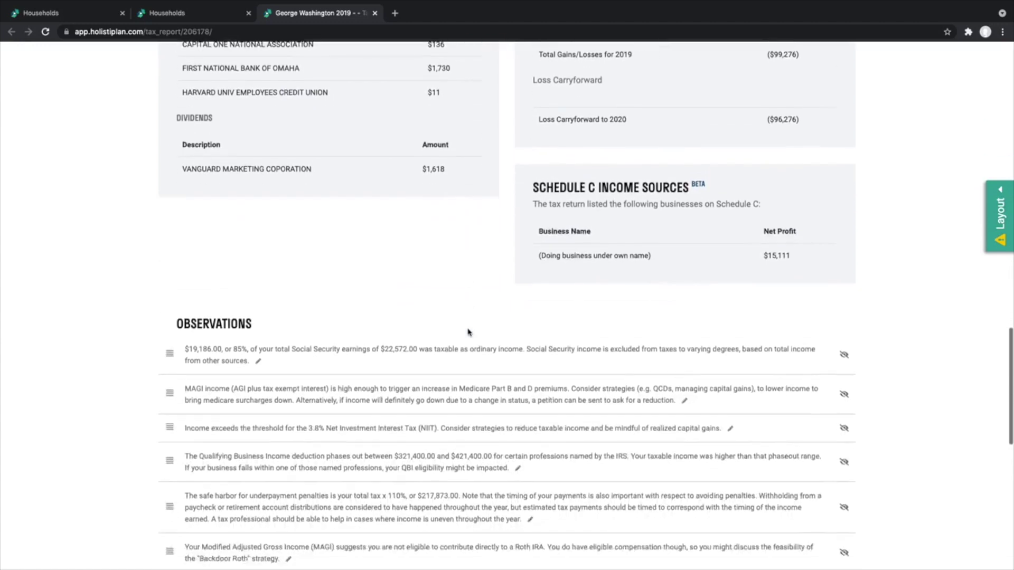
pyautogui.scroll(-3, 469, 333)
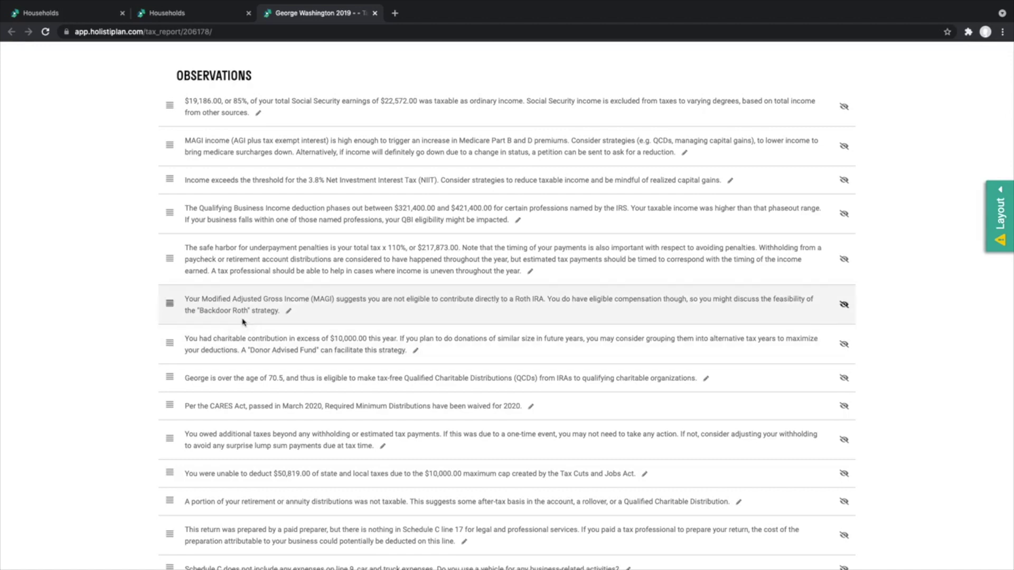
pyautogui.scroll(-1, 242, 322)
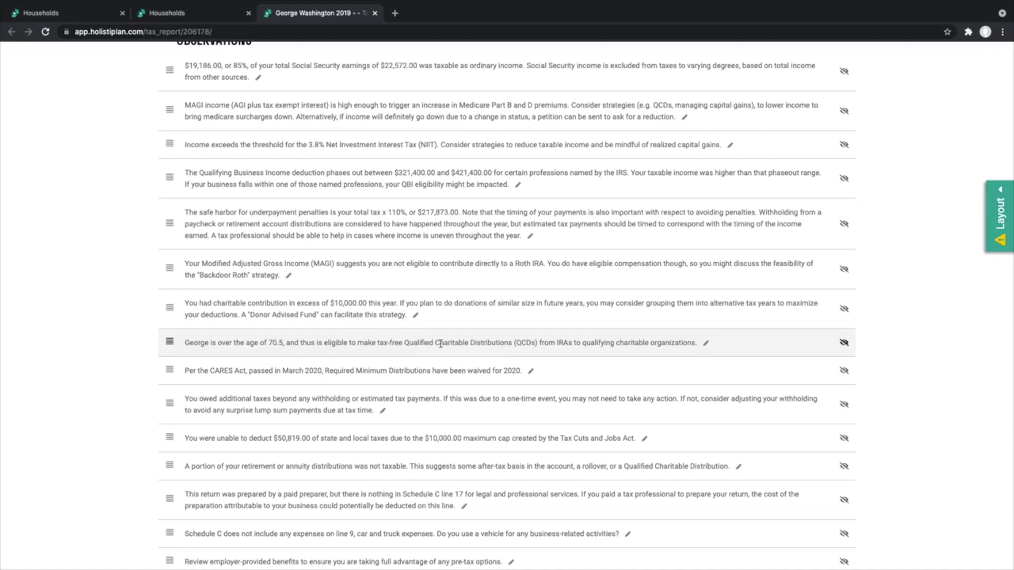
pyautogui.click(843, 343)
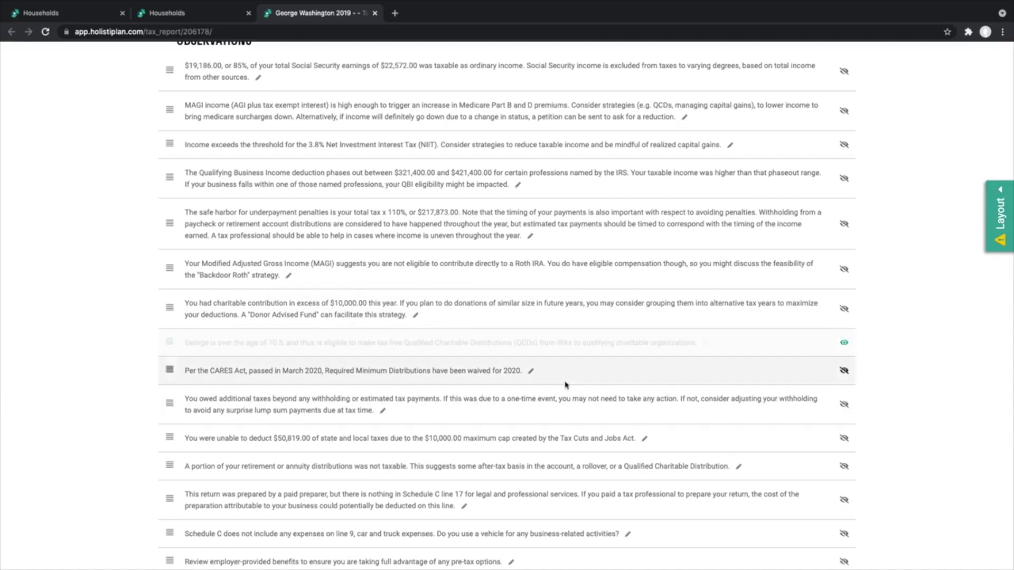
pyautogui.click(531, 370)
pyautogui.scroll(-5, 530, 371)
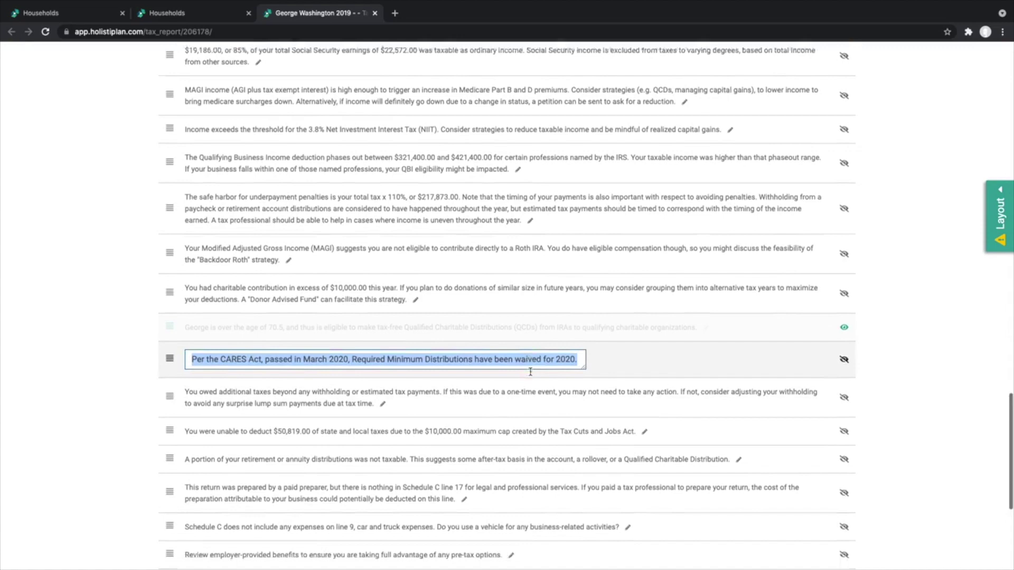
pyautogui.click(377, 507)
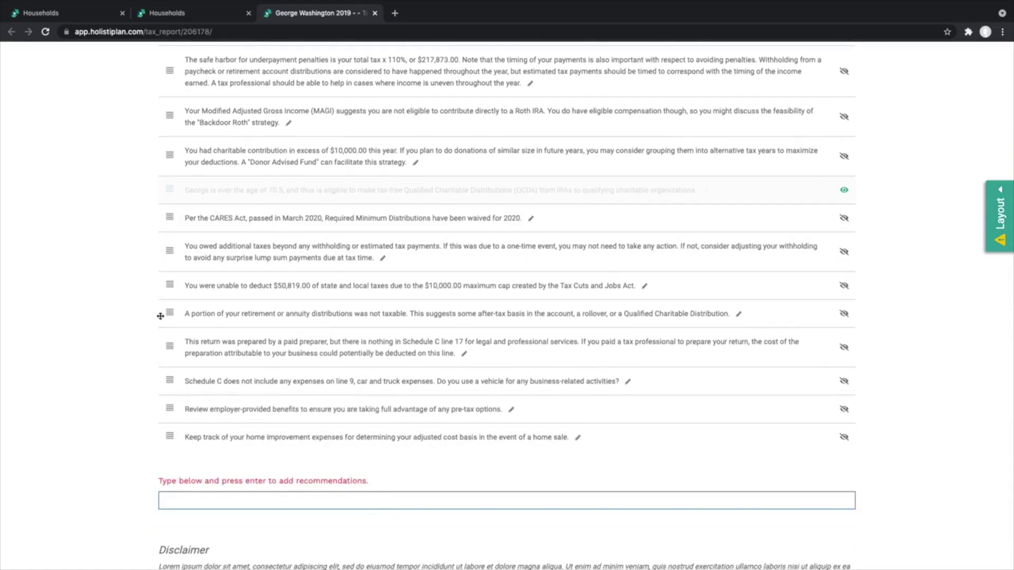
pyautogui.scroll(1, 178, 285)
pyautogui.scroll(15, 511, 222)
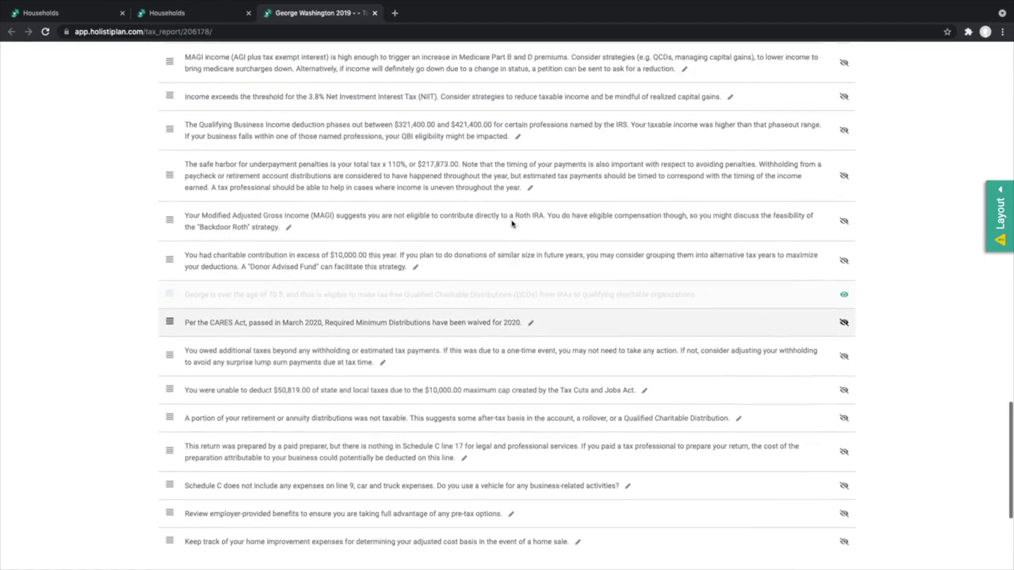
# Step: Uncheck Modified Adjusted Gross Income Tiers and Medicare Part B/D Premiums in the report Layout settings
pyautogui.click(1000, 195)
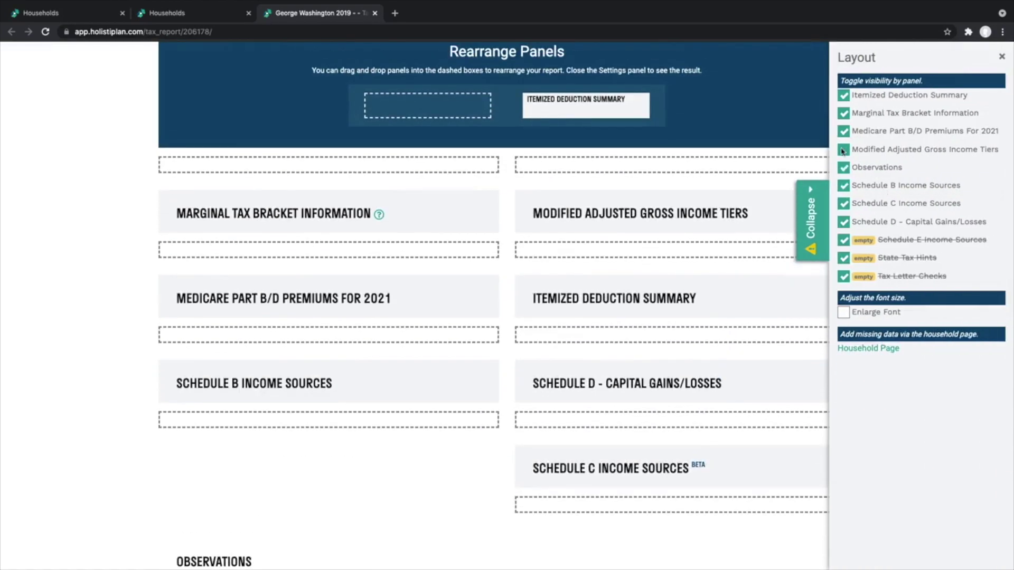
pyautogui.click(843, 150)
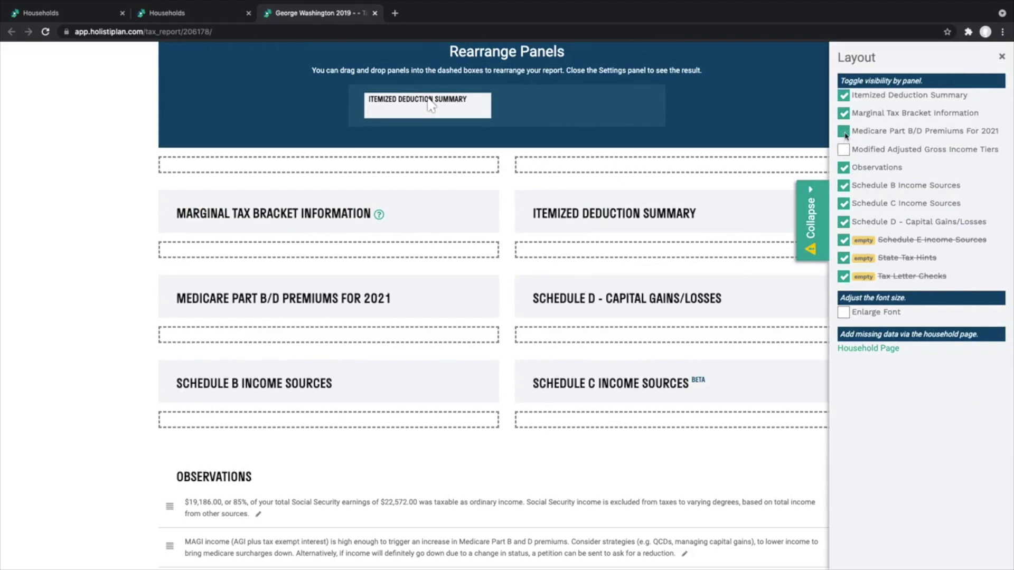
pyautogui.click(844, 133)
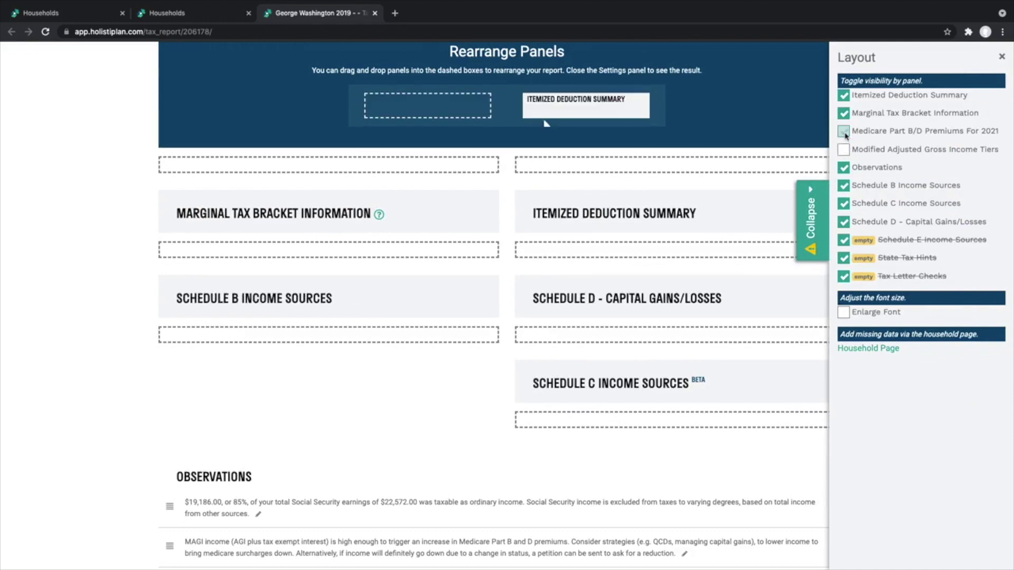
pyautogui.click(818, 191)
pyautogui.scroll(1, 817, 188)
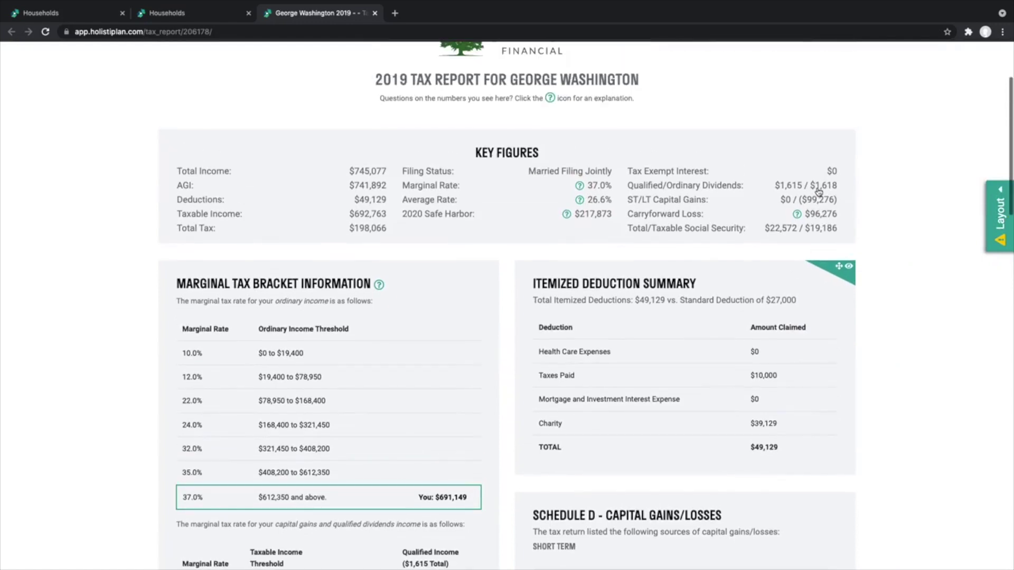
pyautogui.scroll(3, 817, 188)
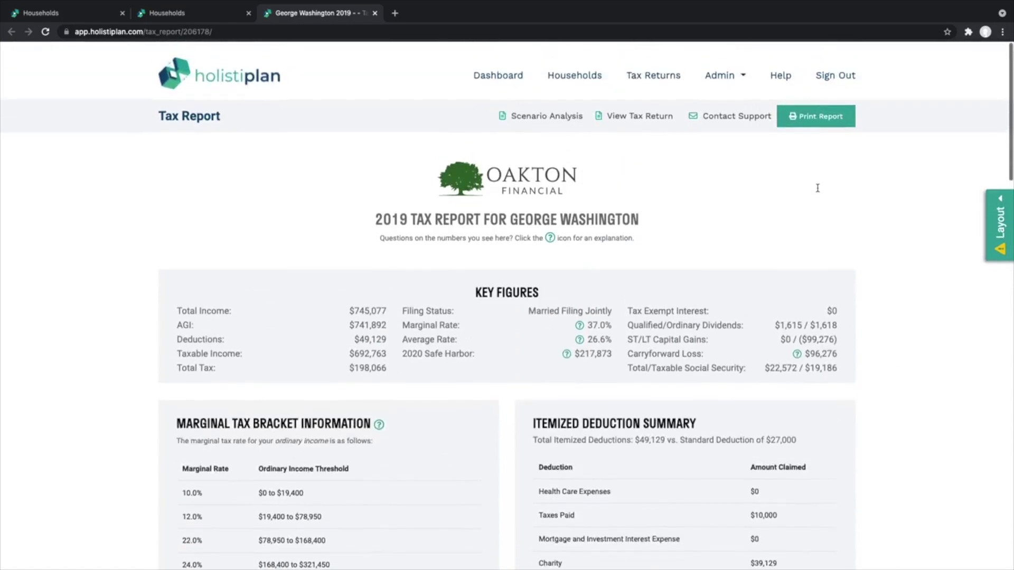
# Step: Close the 2019 report and open Scenario Analysis for the prospect household's 2020 return
pyautogui.click(375, 13)
pyautogui.press('Escape')
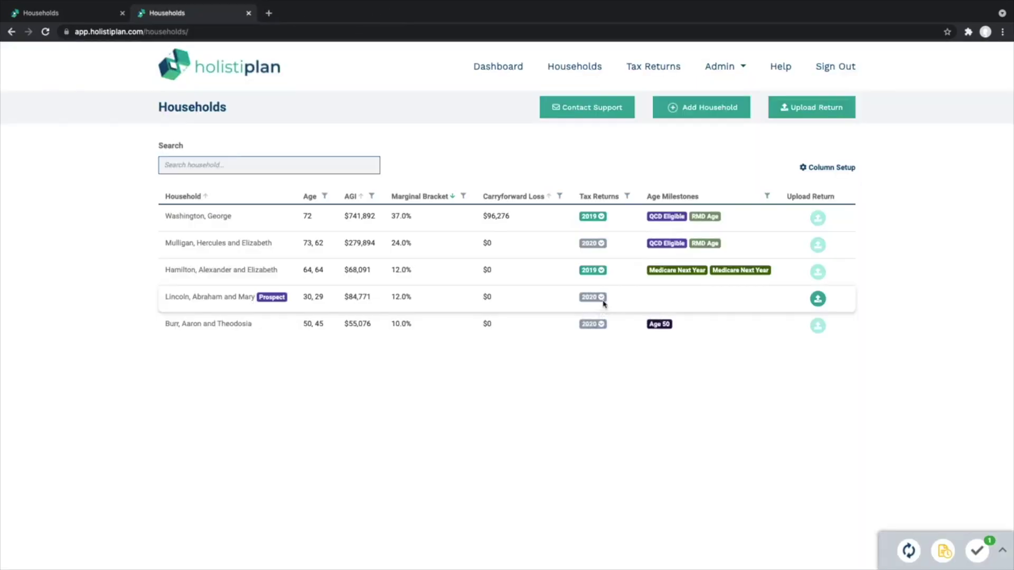
pyautogui.click(594, 297)
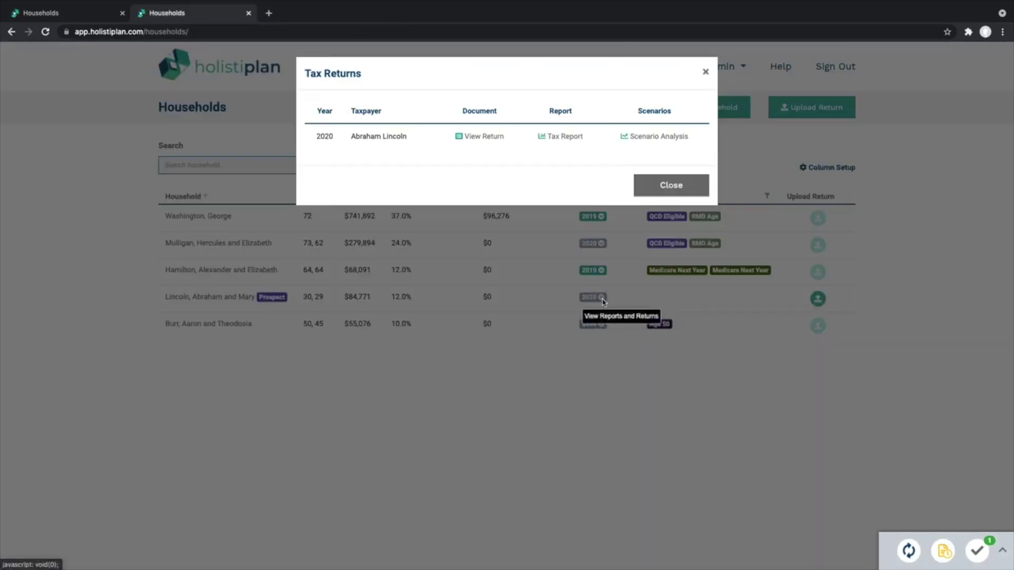
pyautogui.click(635, 140)
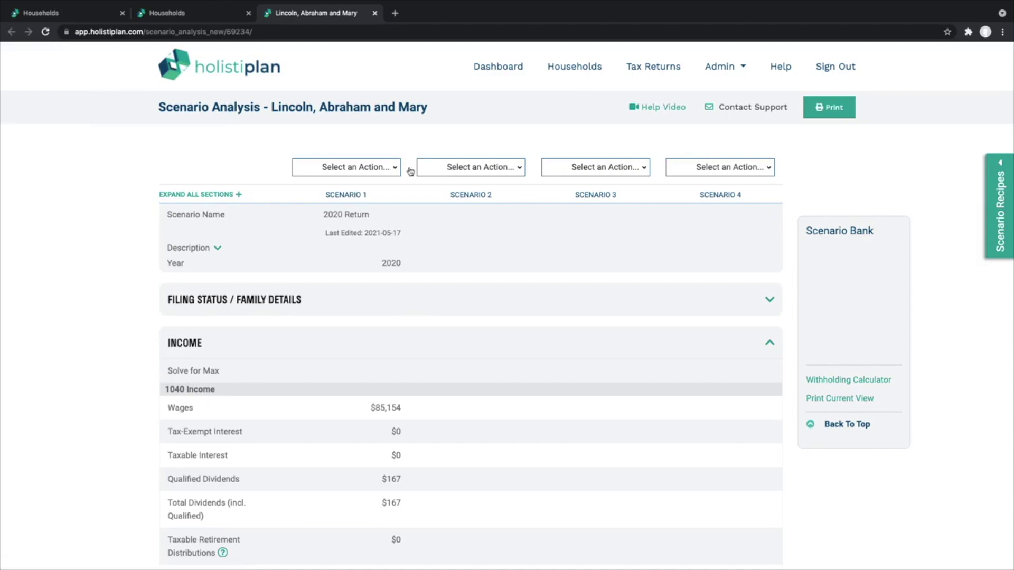
# Step: Make Scenario 2 a copy of Scenario 1, renamed '2021 Planning' with year 2021
pyautogui.scroll(-2, 406, 172)
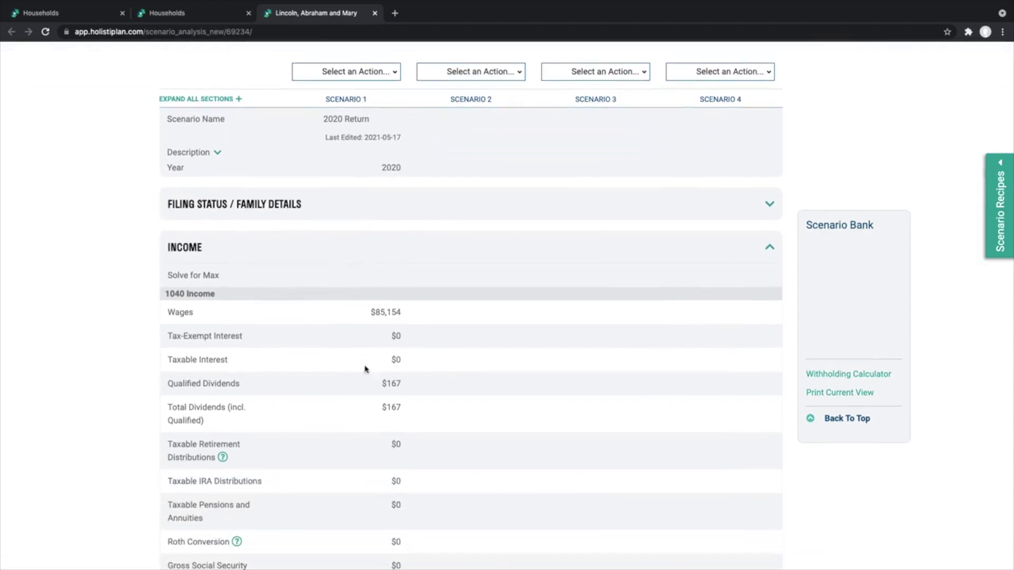
pyautogui.scroll(2, 373, 211)
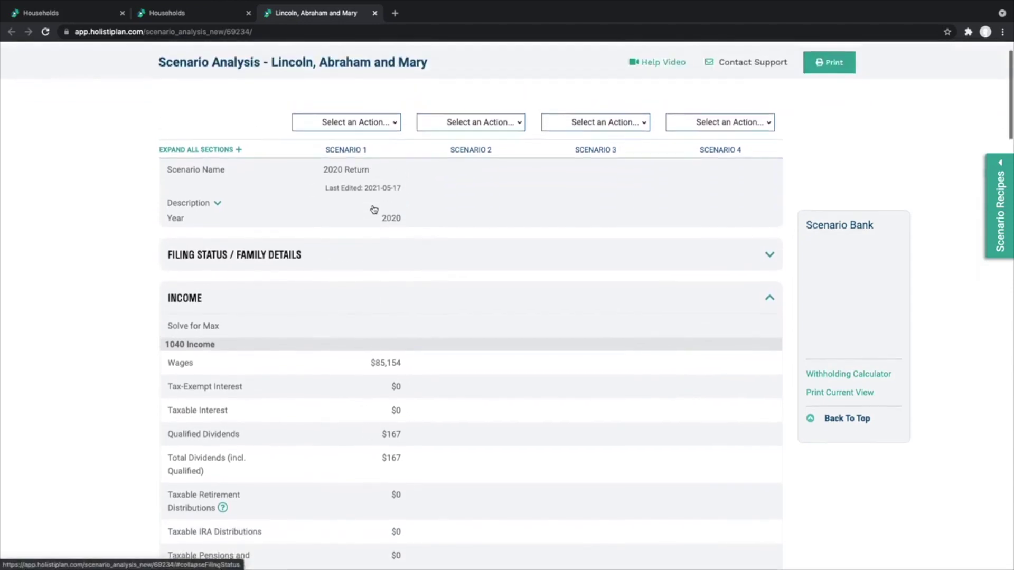
pyautogui.click(449, 167)
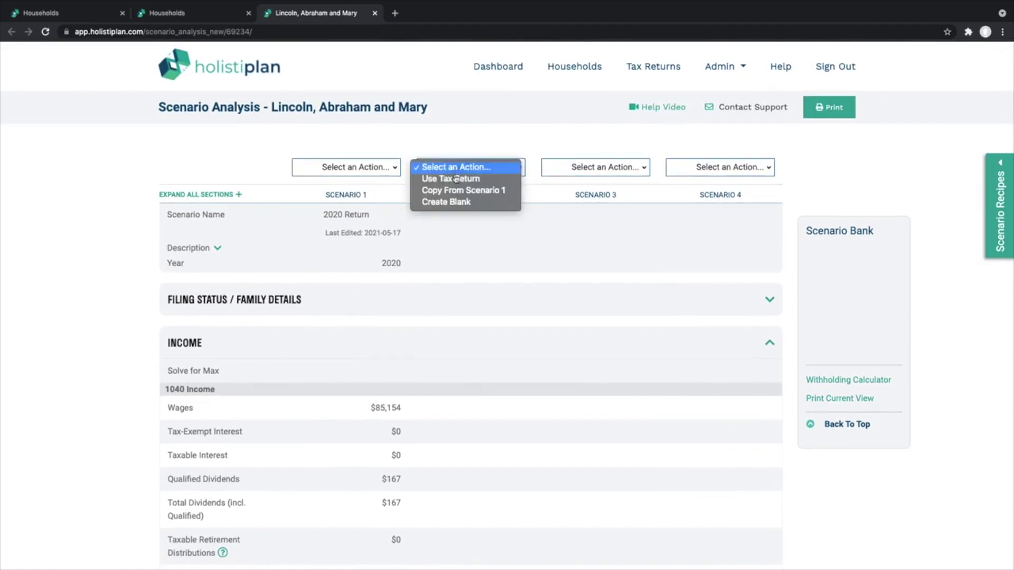
pyautogui.click(453, 196)
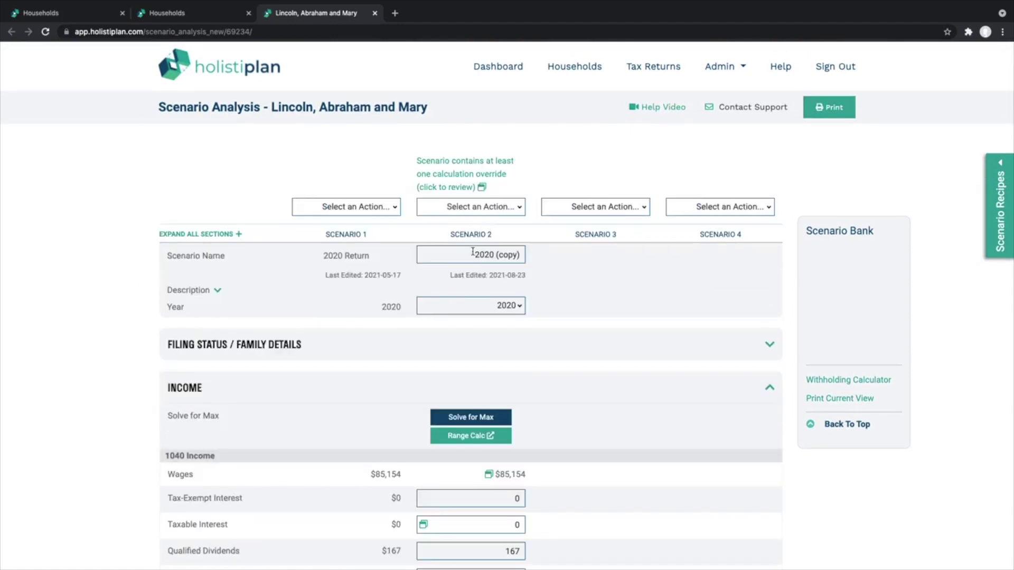
pyautogui.tripleClick(473, 254)
pyautogui.press('BackSpace')
pyautogui.write('2021 R')
pyautogui.write('lanning')
pyautogui.click(504, 309)
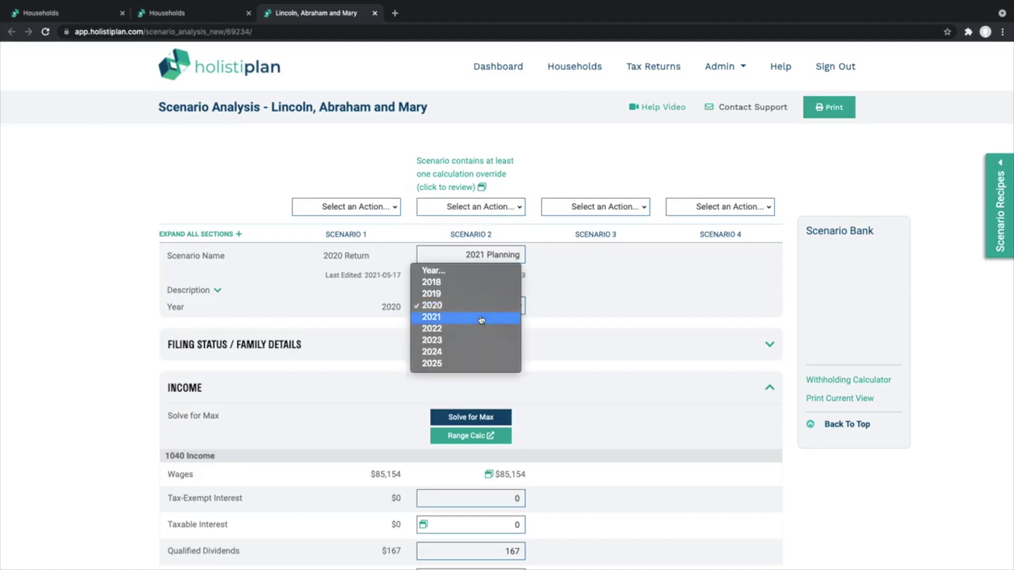
pyautogui.click(480, 319)
pyautogui.scroll(-3, 481, 320)
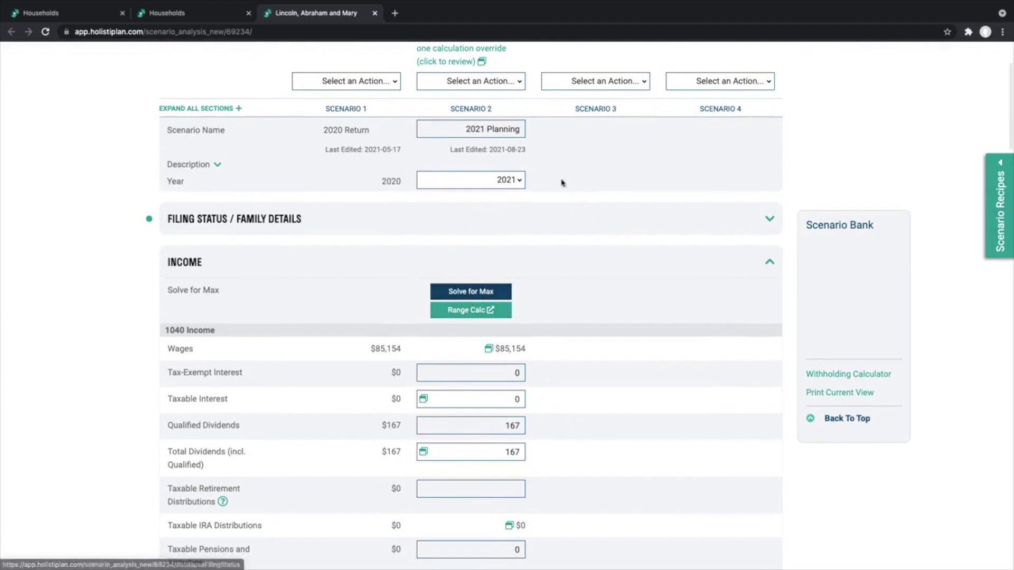
pyautogui.scroll(-3, 449, 242)
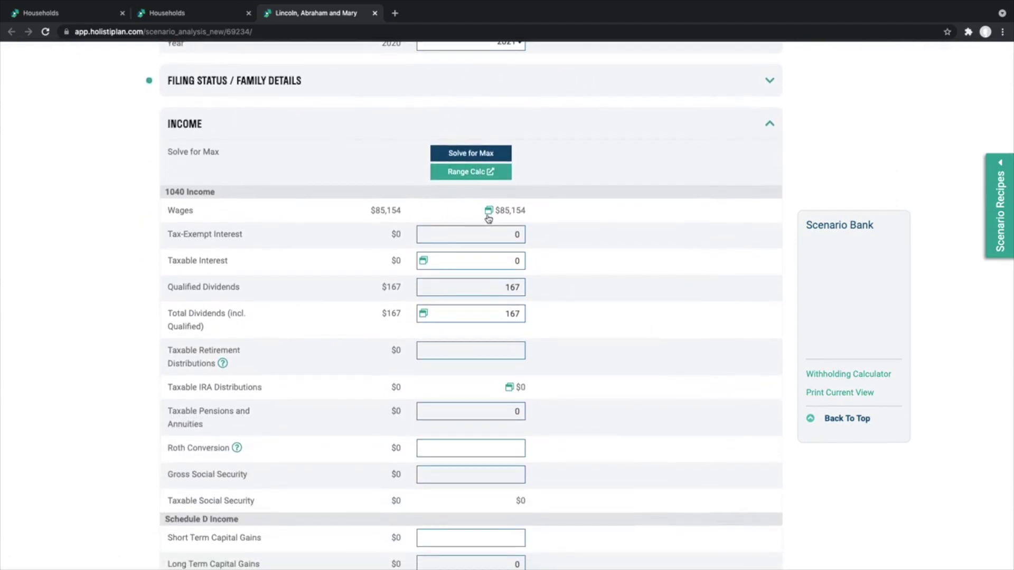
# Step: In Family Details, set 1 dependent total and 1 dependent under 6
pyautogui.click(477, 90)
pyautogui.scroll(-2, 507, 237)
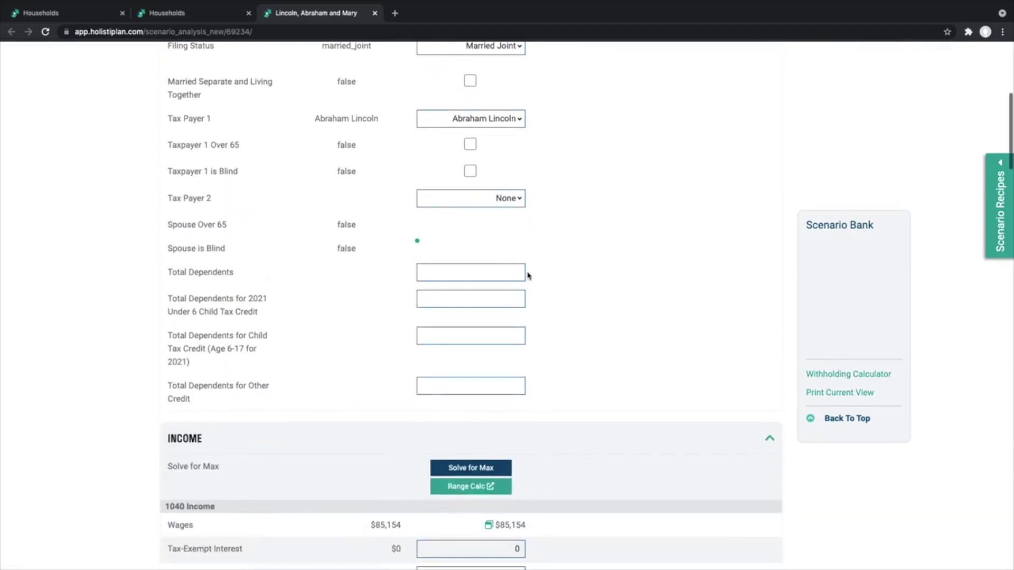
pyautogui.click(516, 272)
pyautogui.write('1')
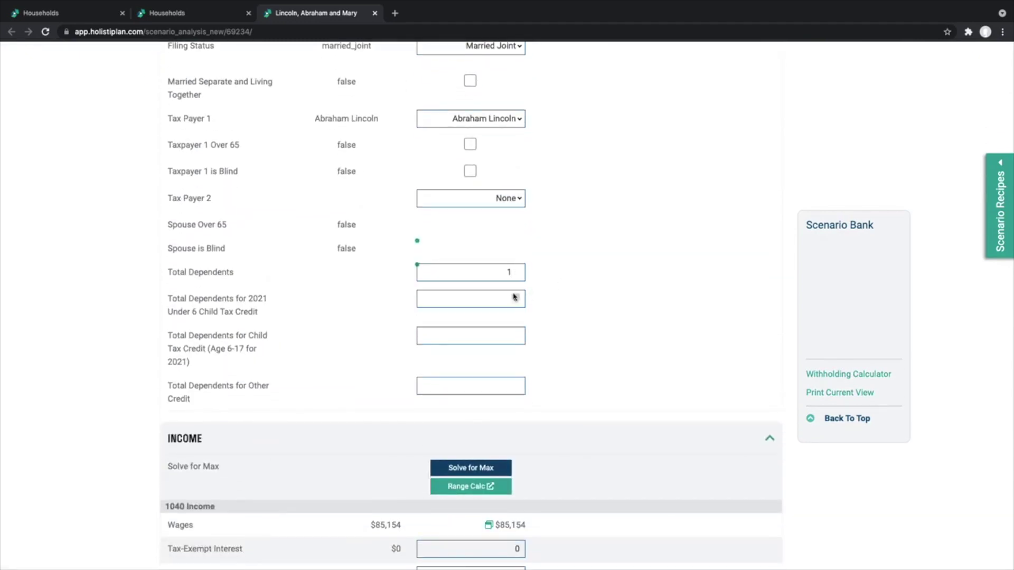
pyautogui.click(515, 297)
pyautogui.write('1')
# Step: Change the scenario's wages from 85,154 to 90,000 in the Wages worksheet
pyautogui.scroll(-4, 605, 315)
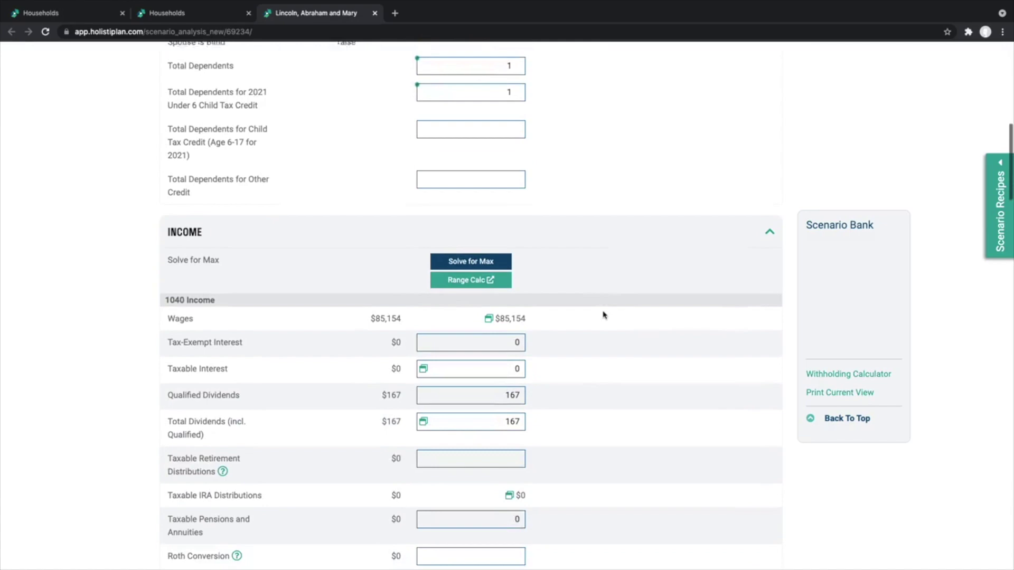
pyautogui.scroll(-1, 605, 315)
pyautogui.click(483, 267)
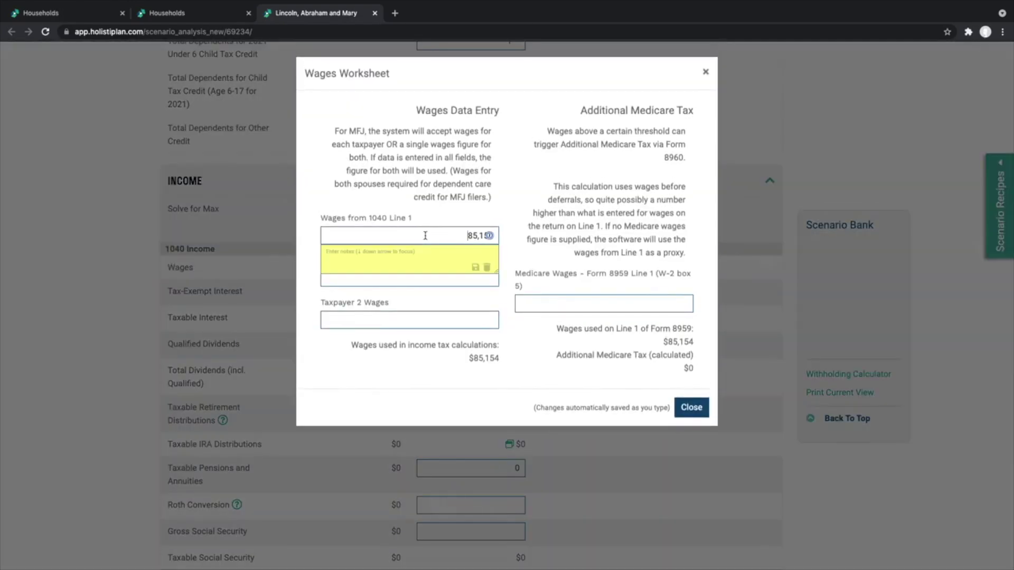
pyautogui.hotkey('ctrl', 'a')
pyautogui.press('BackSpace')
pyautogui.write('90,000')
pyautogui.press('Tab')
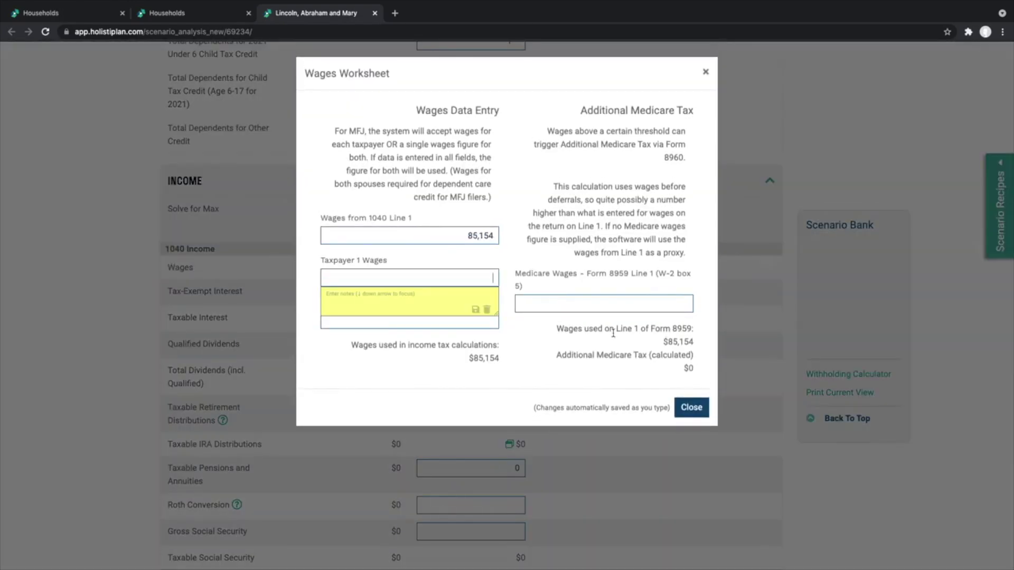
pyautogui.click(691, 407)
pyautogui.scroll(-10, 610, 364)
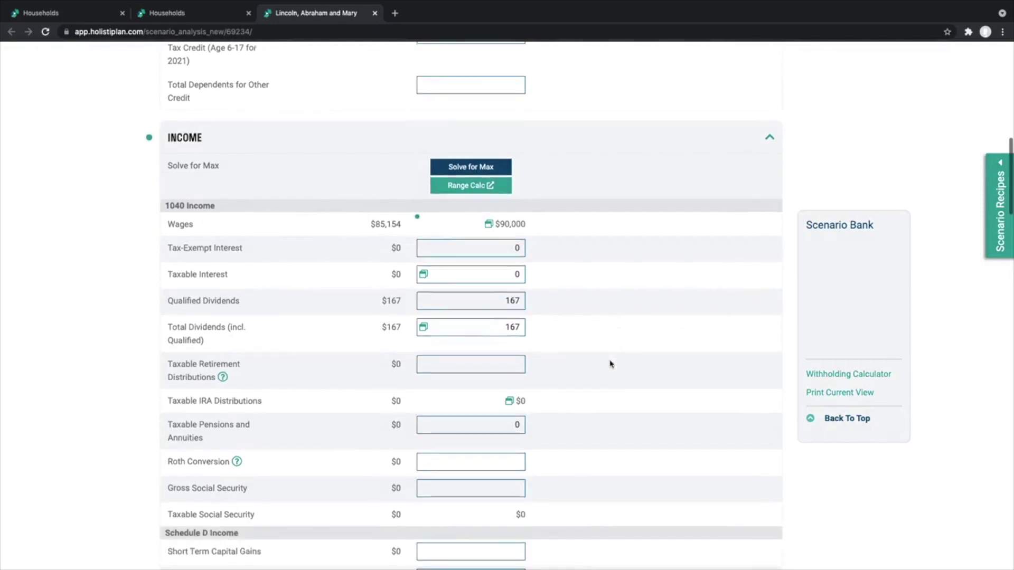
pyautogui.scroll(-5, 609, 364)
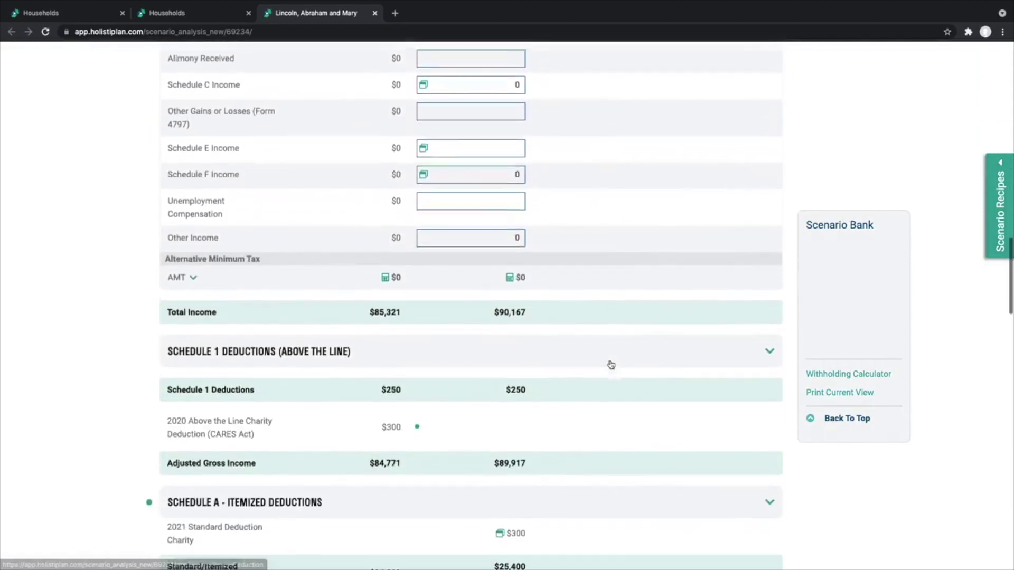
pyautogui.scroll(-1, 513, 270)
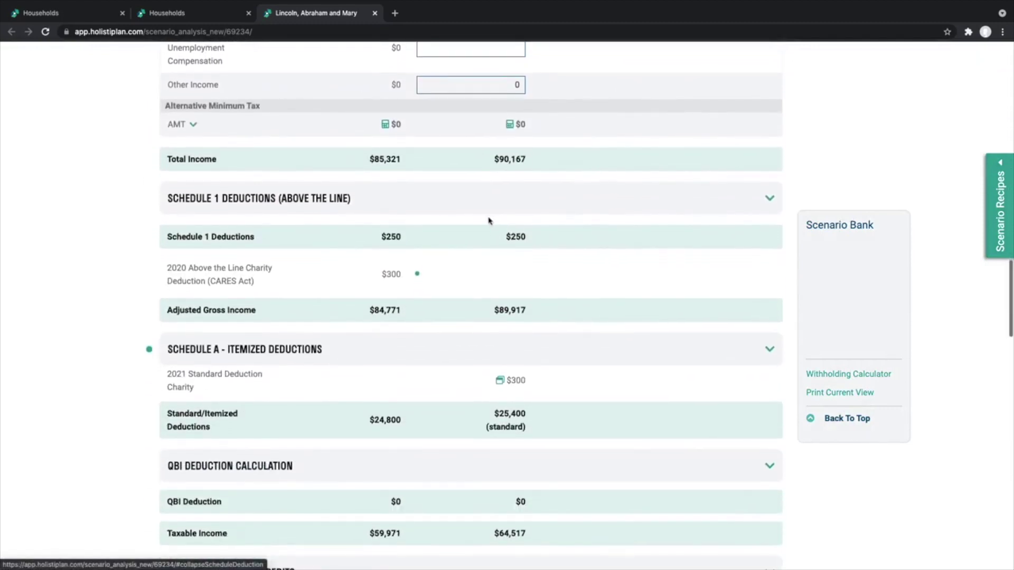
pyautogui.click(525, 351)
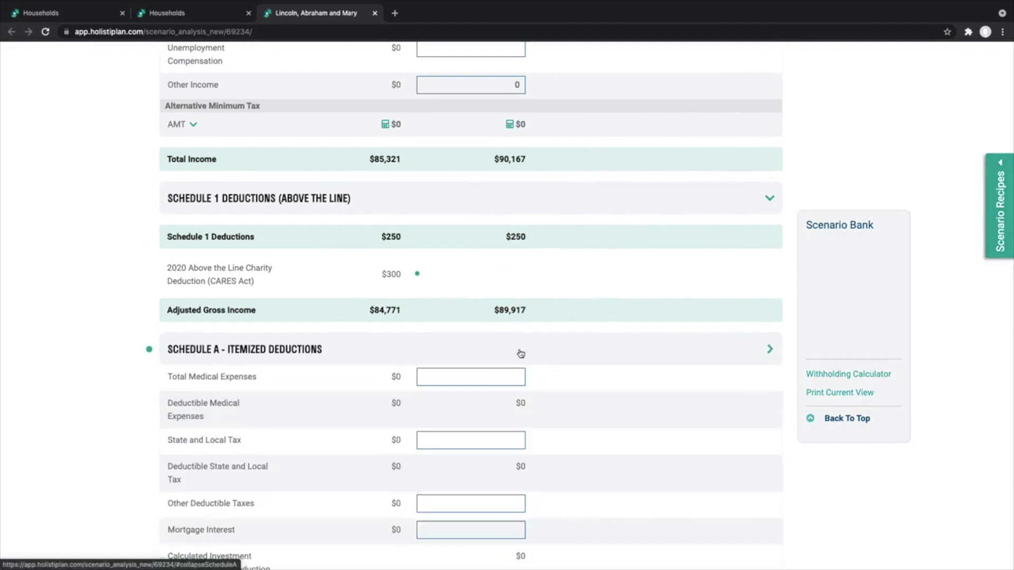
pyautogui.scroll(-5, 520, 353)
pyautogui.scroll(-2, 520, 353)
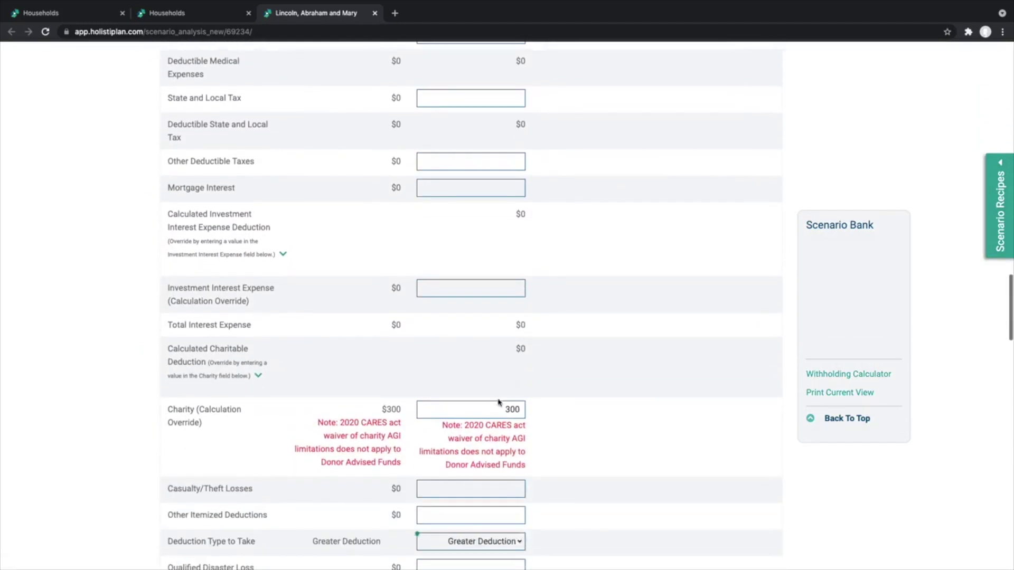
pyautogui.doubleClick(499, 410)
pyautogui.press('BackSpace')
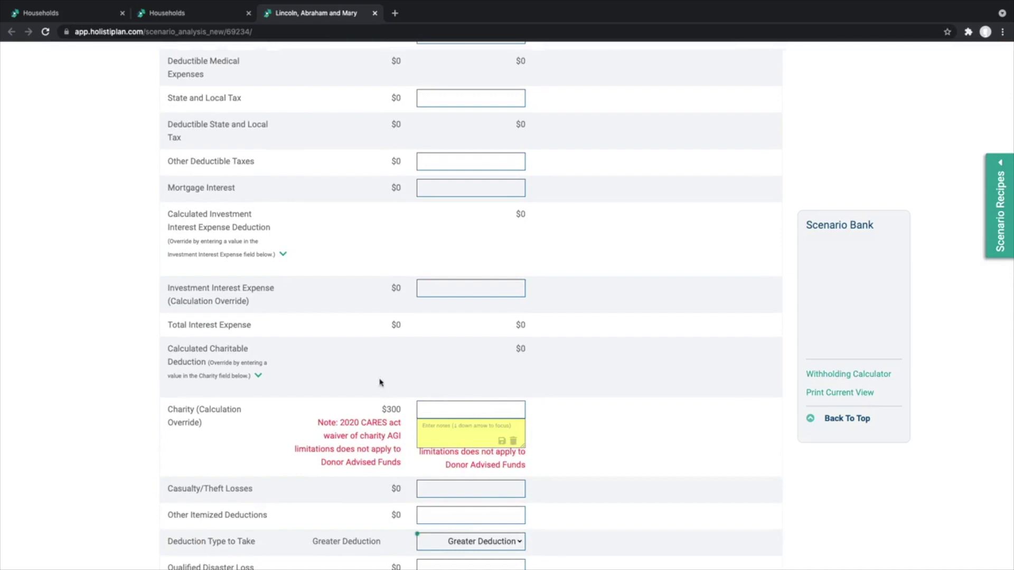
pyautogui.click(258, 376)
pyautogui.scroll(-2, 414, 344)
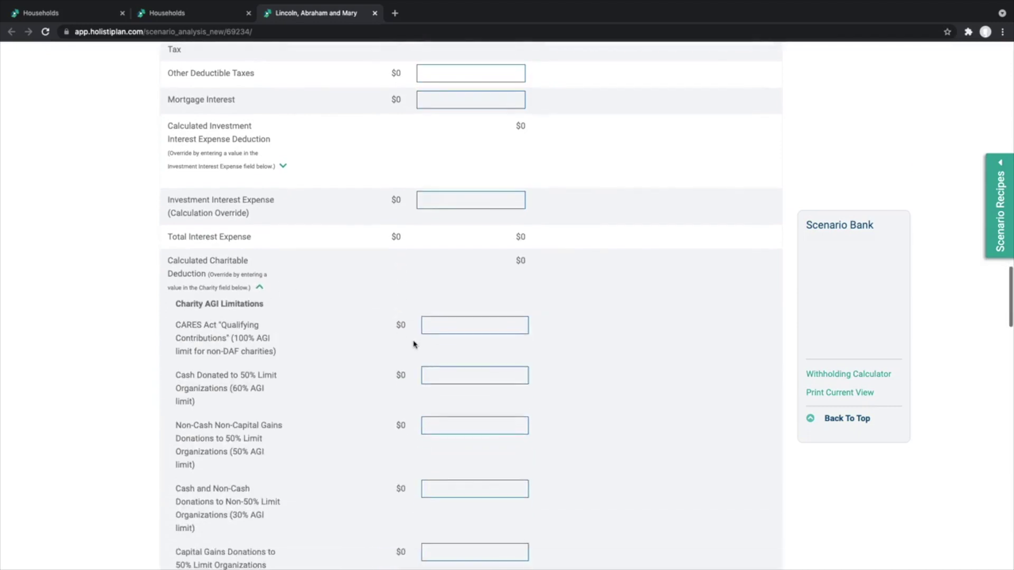
pyautogui.scroll(-1, 464, 364)
pyautogui.click(484, 354)
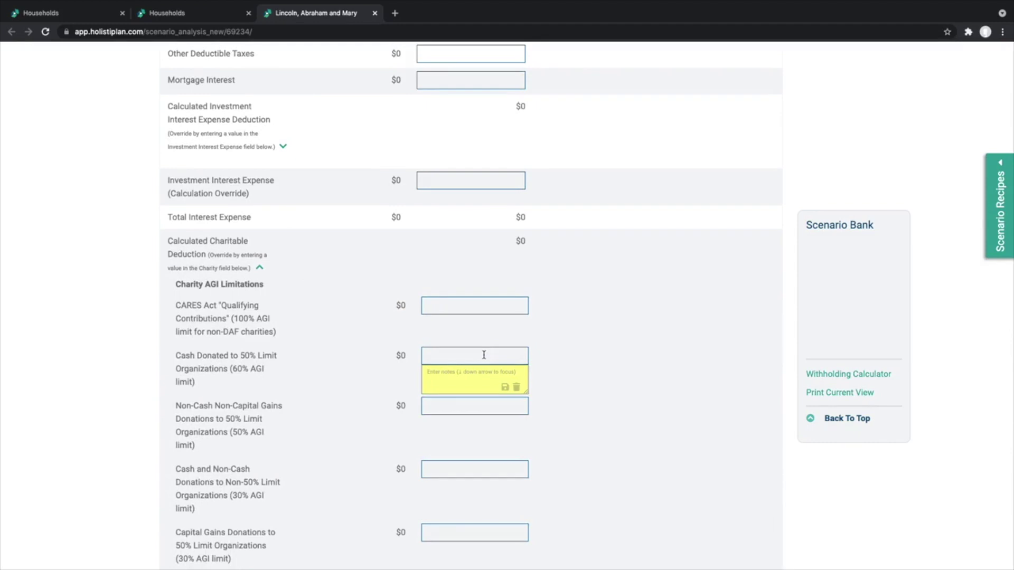
pyautogui.write('30,000')
pyautogui.press('Tab')
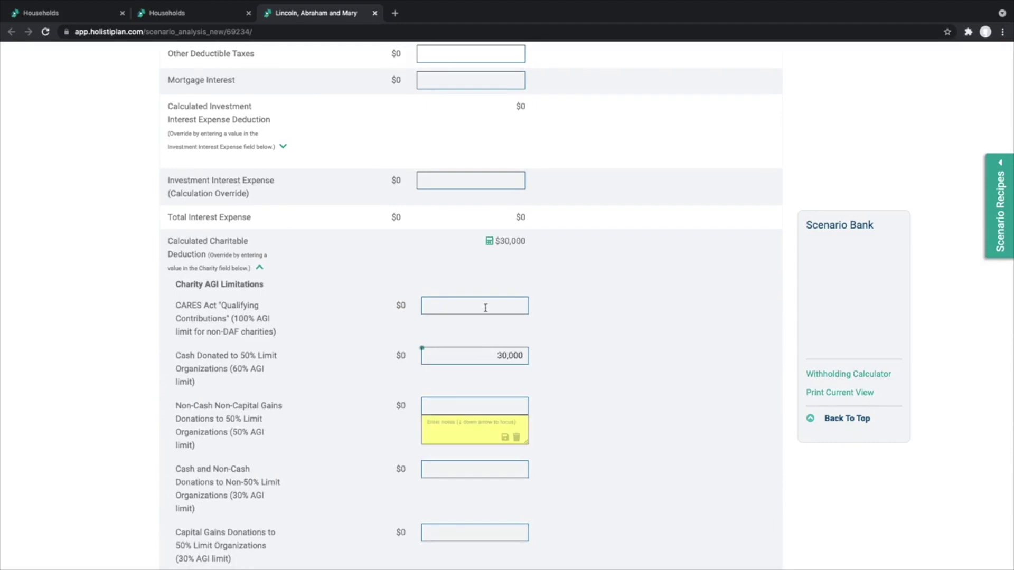
pyautogui.click(259, 268)
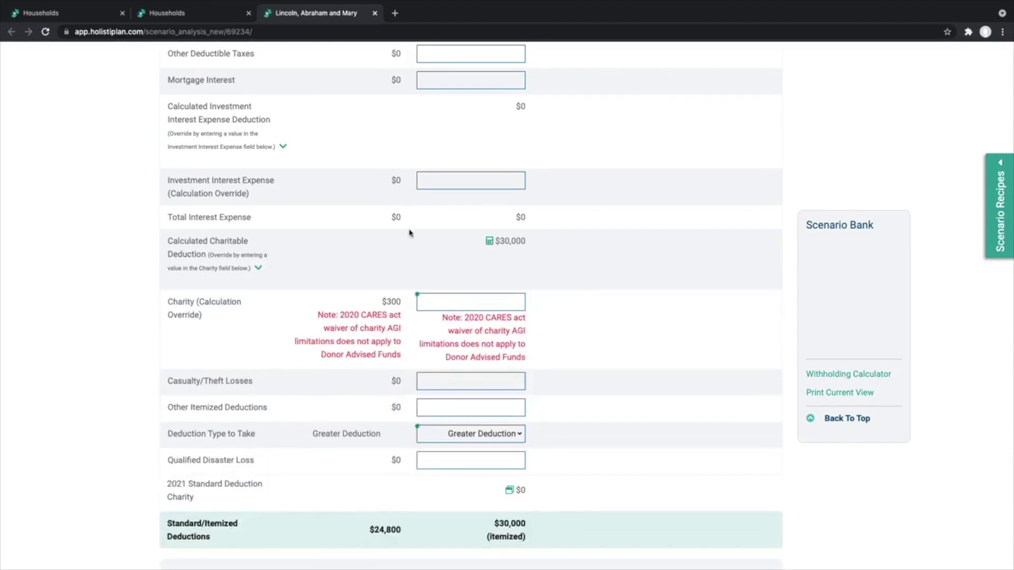
pyautogui.scroll(20, 410, 232)
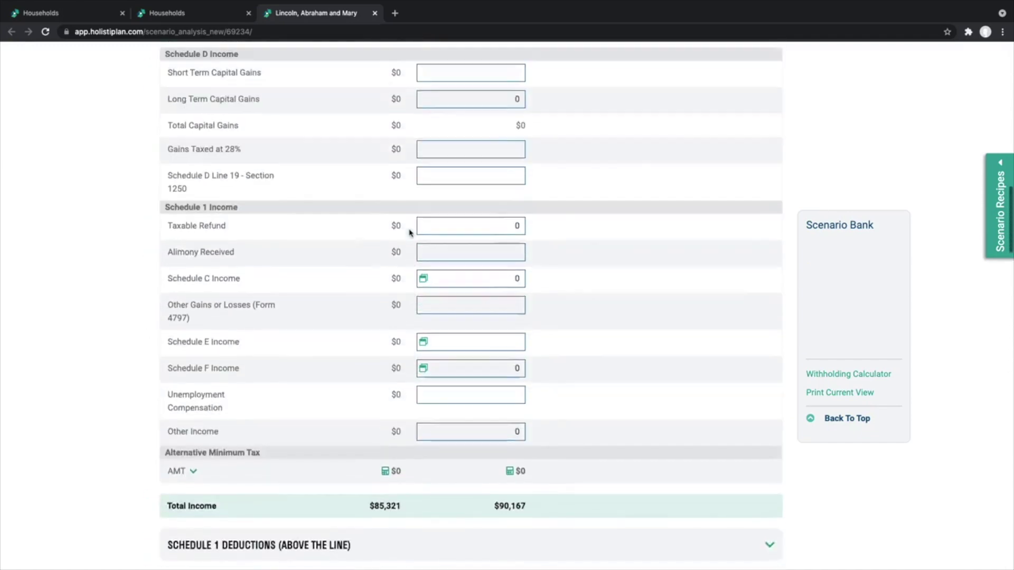
pyautogui.scroll(4, 410, 233)
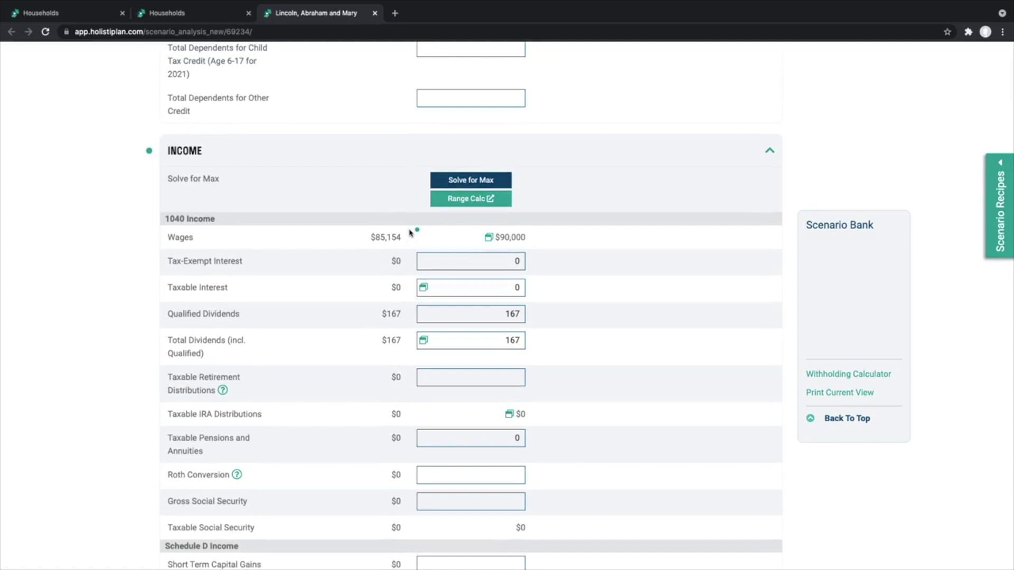
pyautogui.click(475, 182)
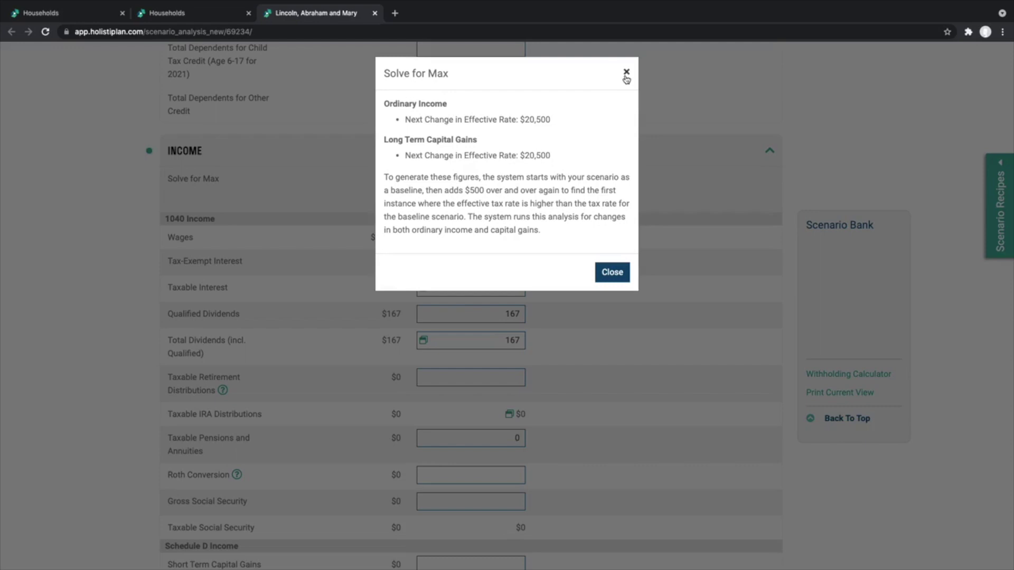
pyautogui.click(625, 75)
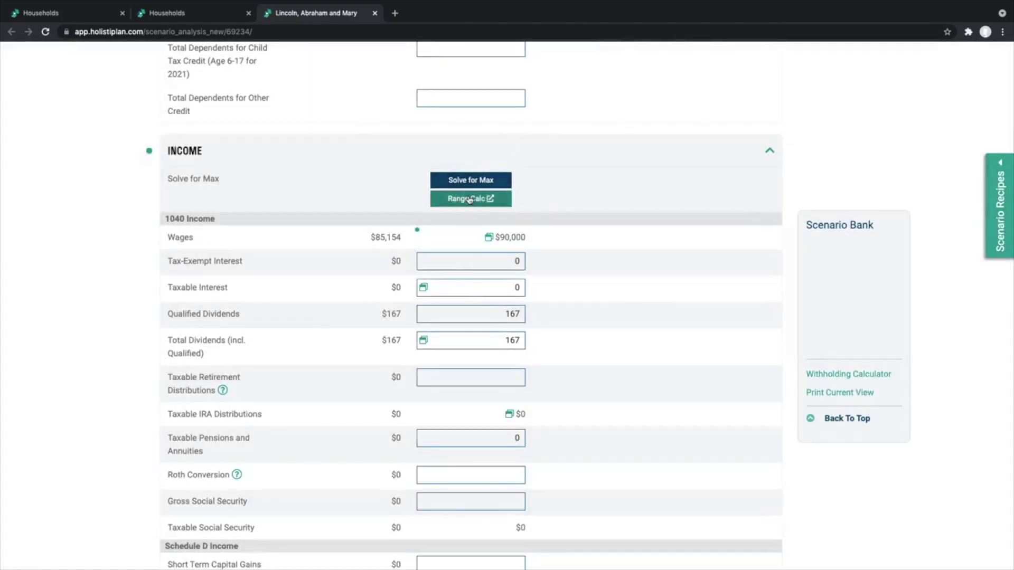
pyautogui.click(468, 199)
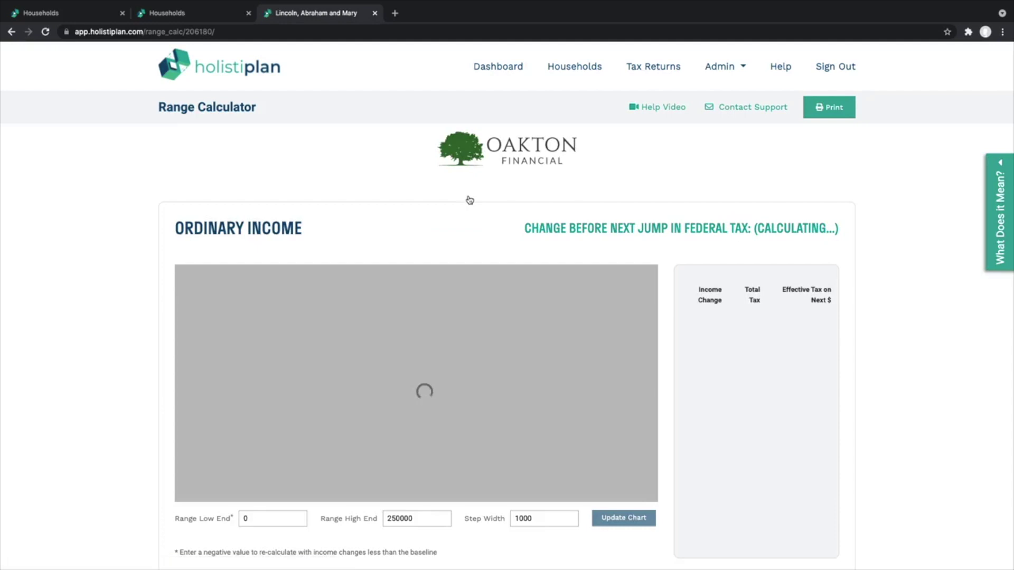
pyautogui.scroll(-3, 468, 199)
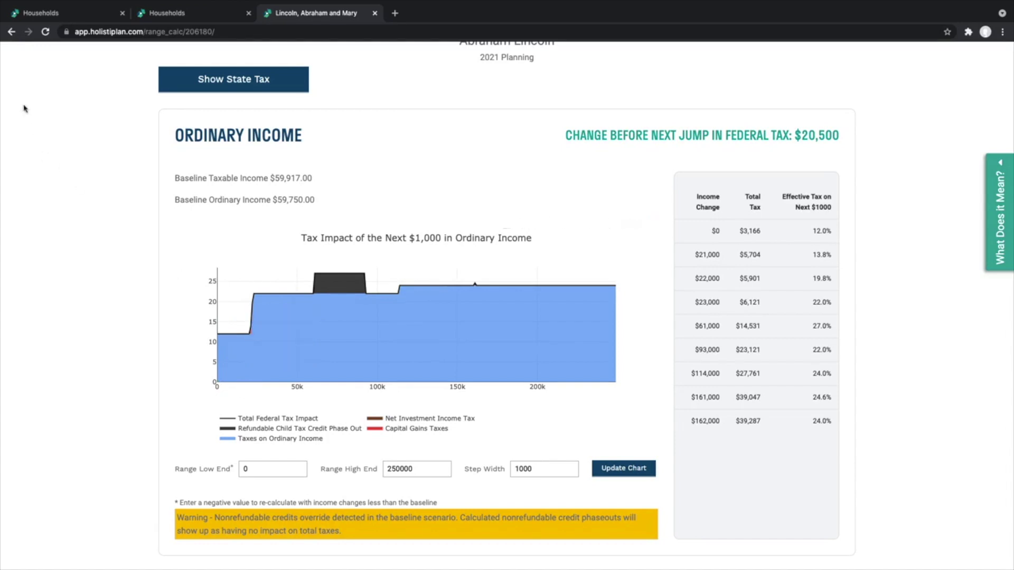
pyautogui.click(11, 32)
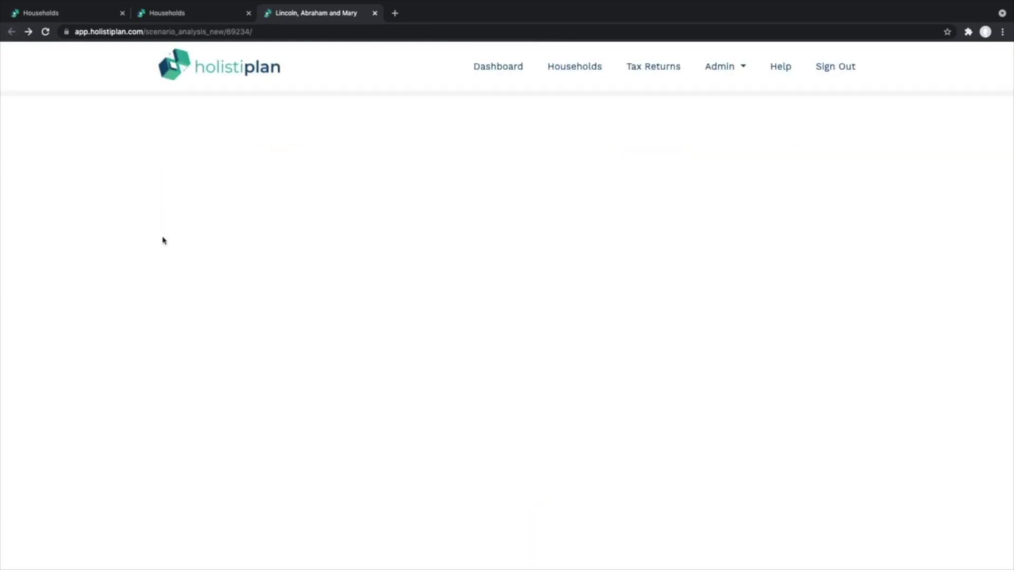
# Step: Enter 5,000 of long-term capital gains in the 2021 Planning scenario
pyautogui.scroll(-10, 162, 240)
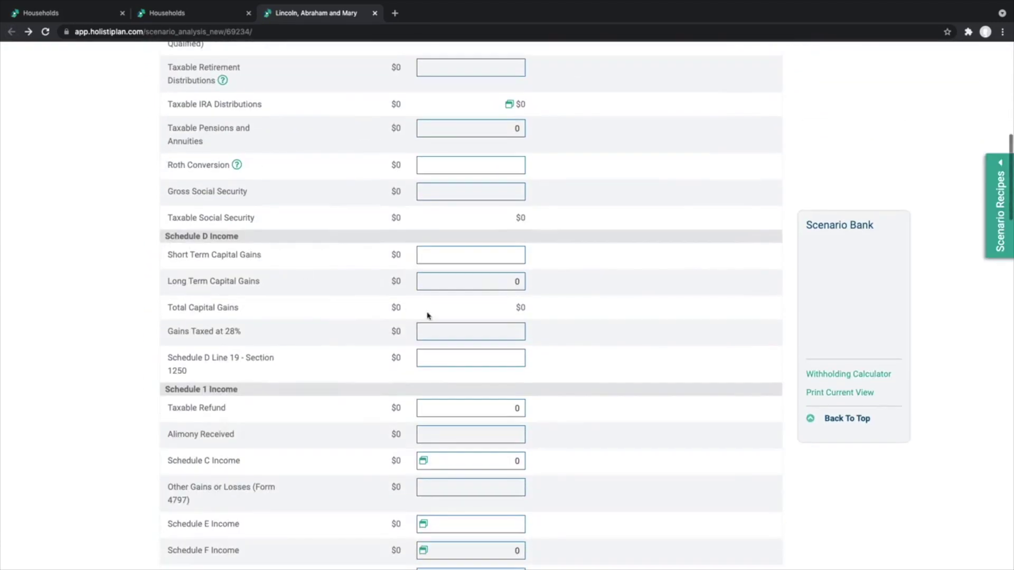
pyautogui.click(474, 277)
pyautogui.write('5000')
pyautogui.press('Tab')
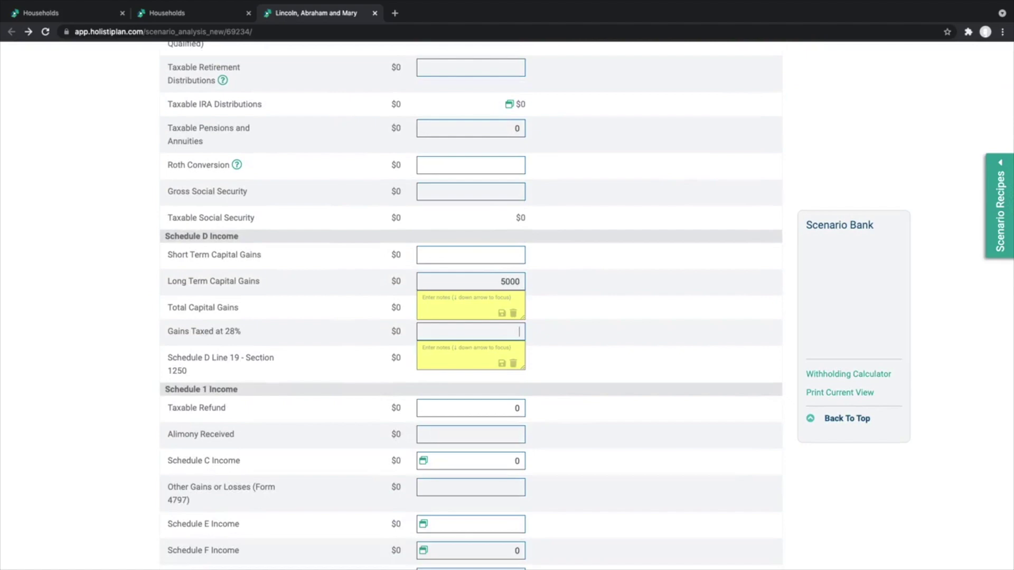
# Step: Review the range calculator, which shows only $15,500 before the next federal tax jump, then go back
pyautogui.scroll(2, 470, 306)
pyautogui.scroll(10, 475, 279)
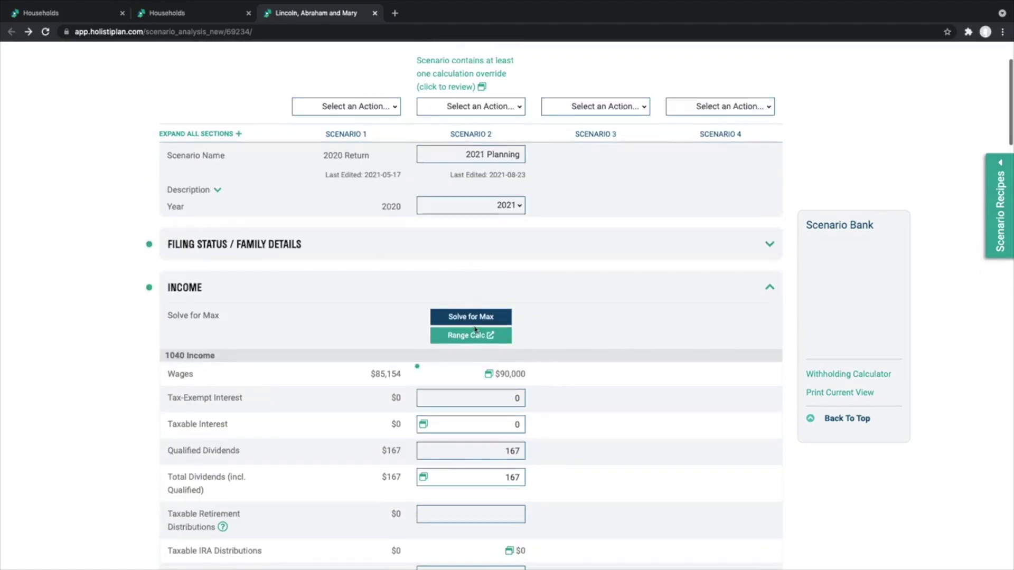
pyautogui.click(470, 334)
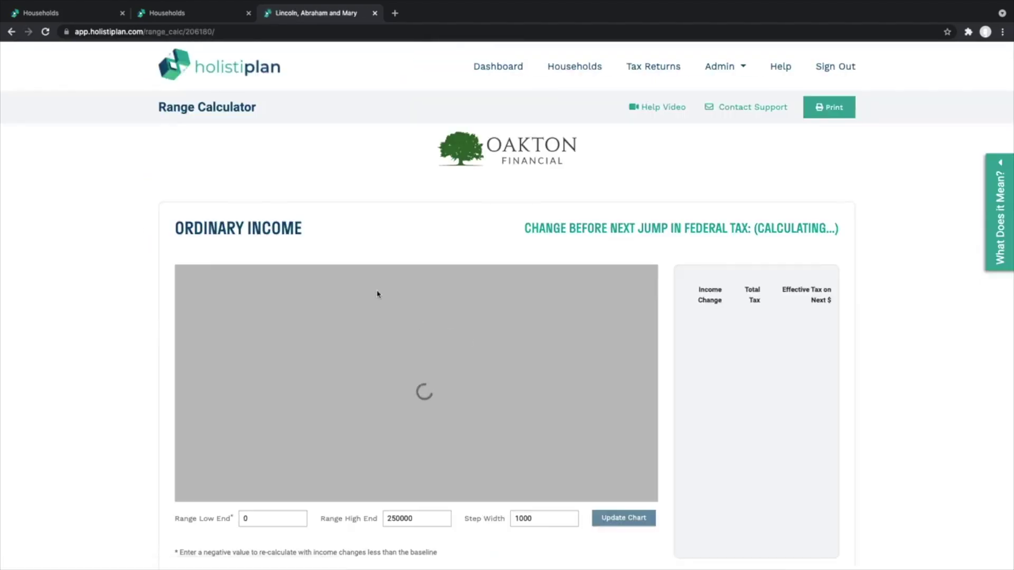
pyautogui.scroll(-1, 378, 294)
pyautogui.scroll(-1, 378, 294)
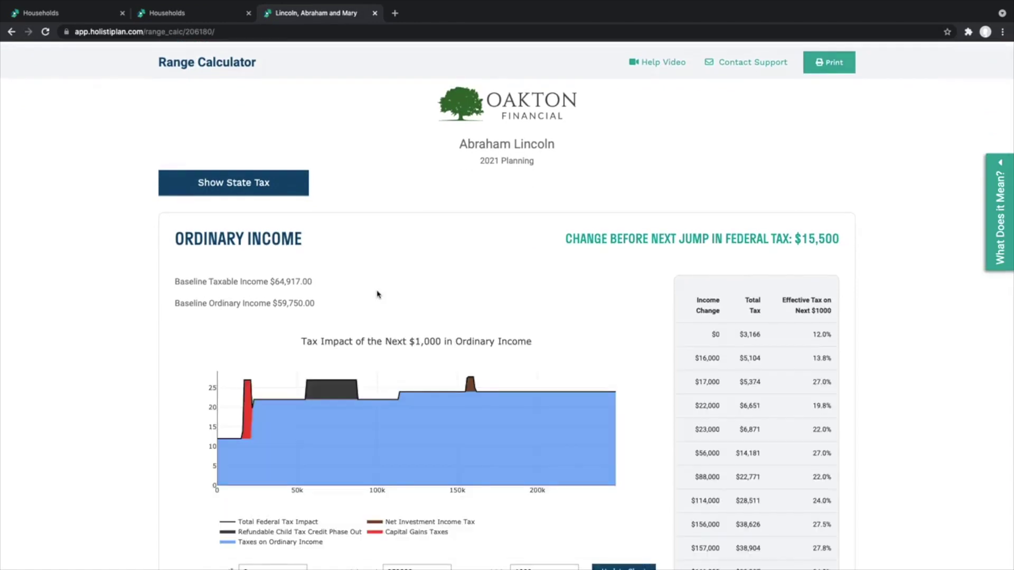
pyautogui.scroll(-1, 378, 294)
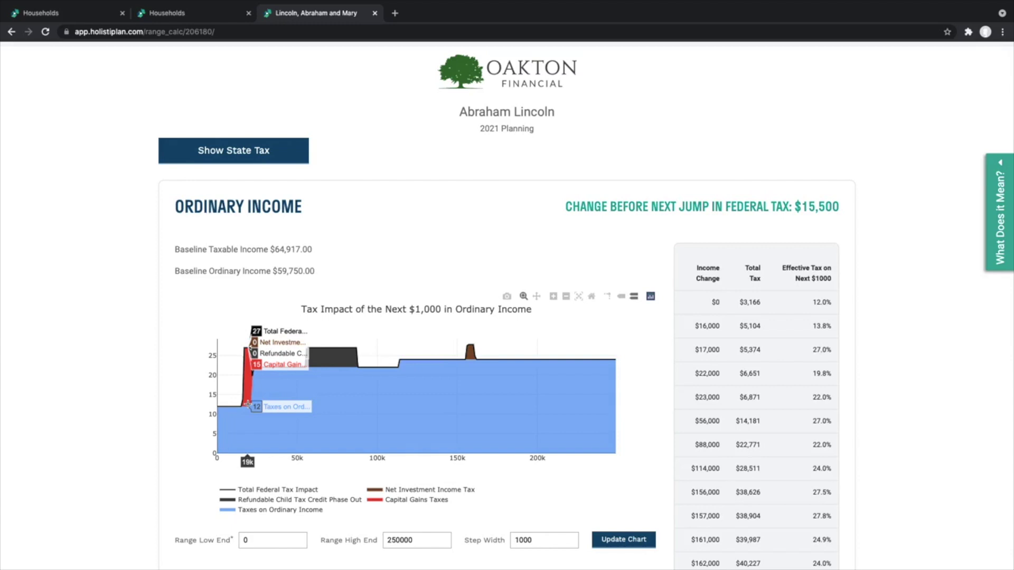
pyautogui.scroll(-8, 247, 405)
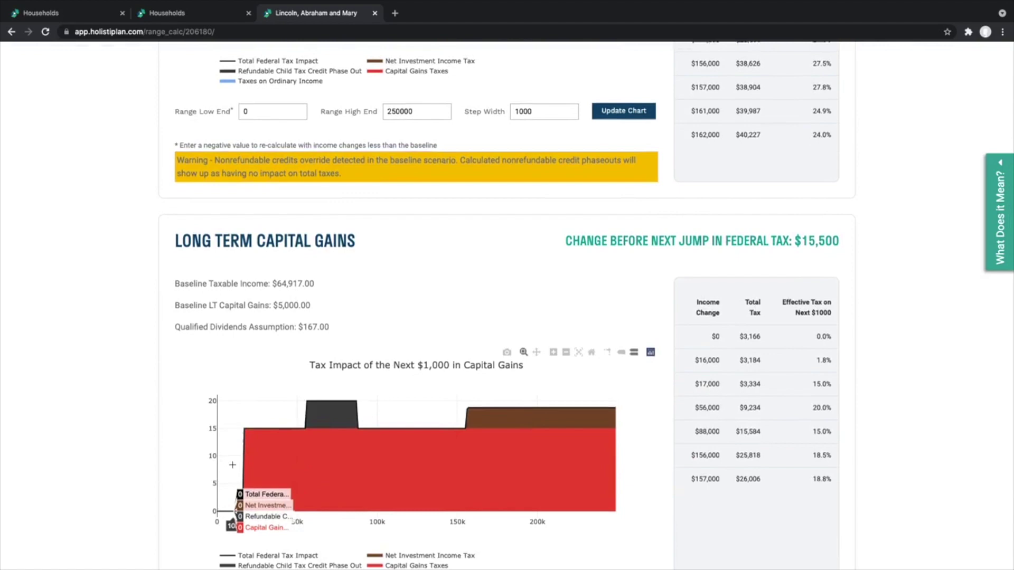
pyautogui.scroll(6, 232, 465)
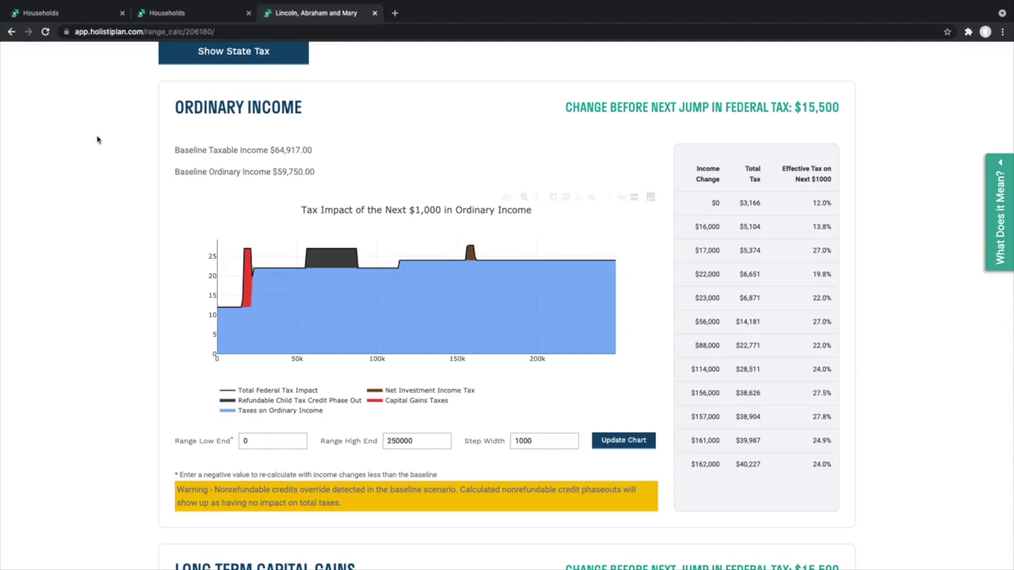
pyautogui.click(10, 32)
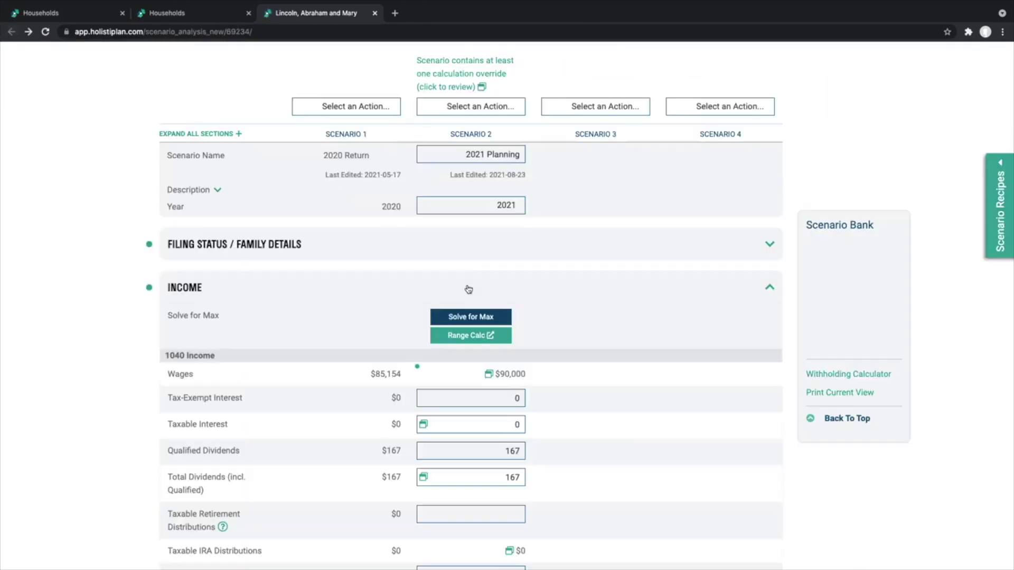
# Step: Check the Solve for Max headroom, then give 2021 Planning a $15,500 Roth conversion
pyautogui.click(466, 267)
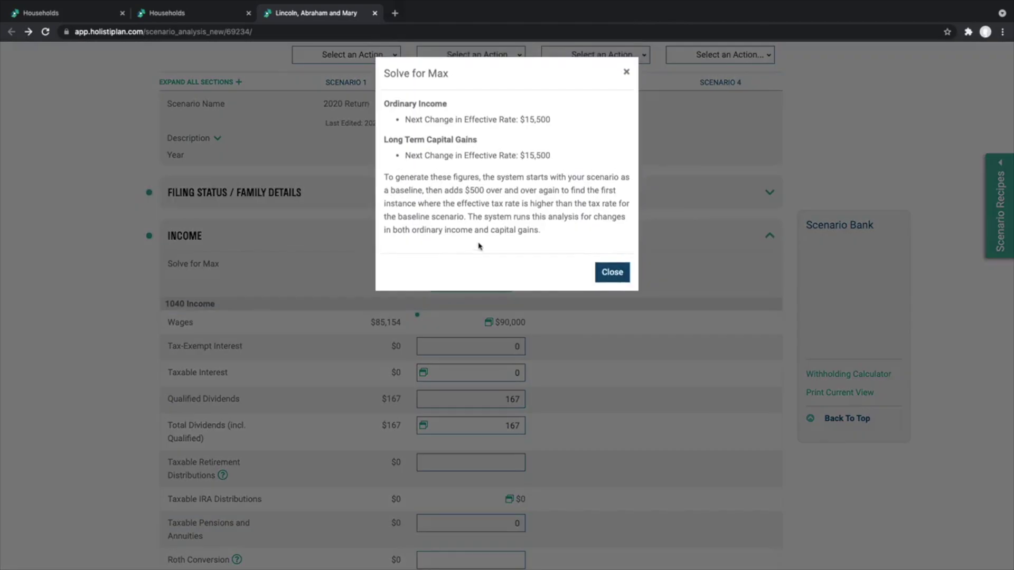
pyautogui.click(612, 272)
pyautogui.scroll(-5, 505, 280)
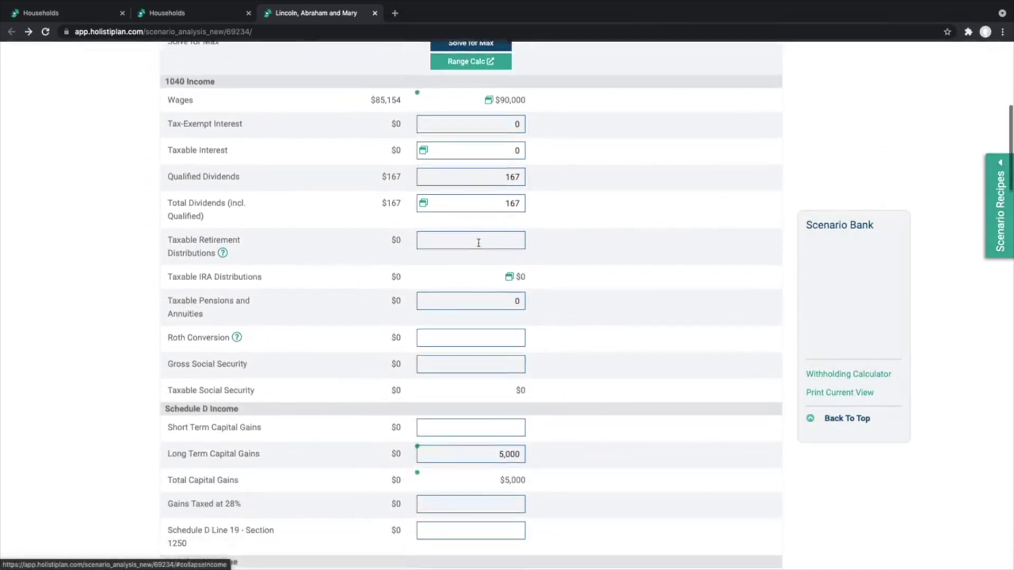
pyautogui.click(489, 289)
pyautogui.write('1500')
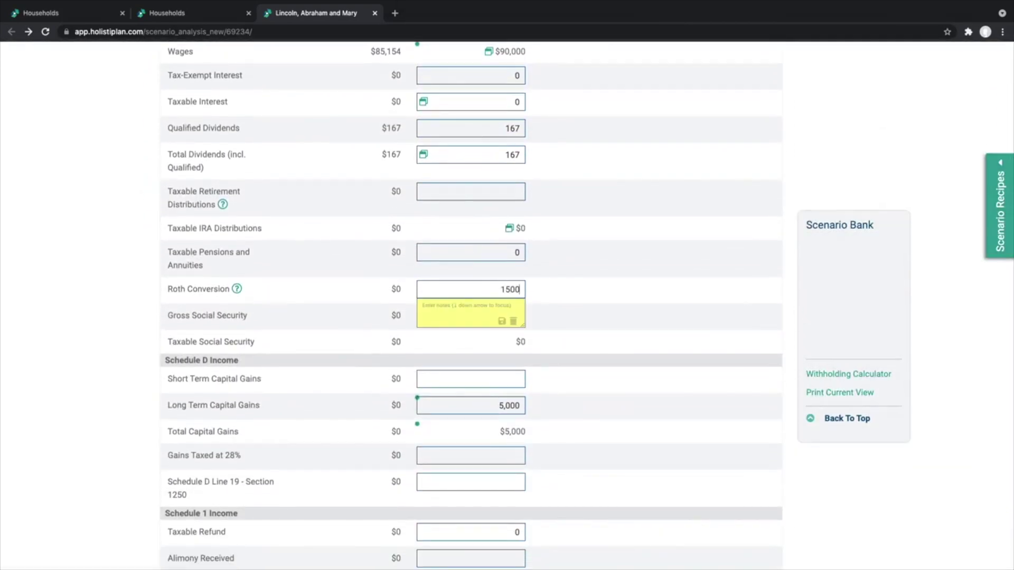
pyautogui.write('500')
pyautogui.press('Tab')
pyautogui.scroll(2, 584, 284)
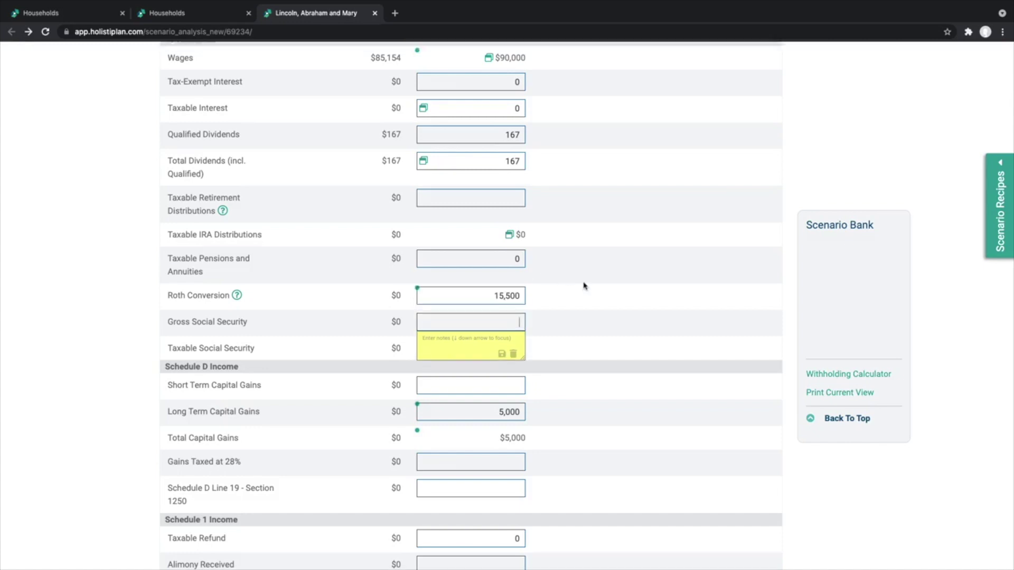
pyautogui.scroll(5, 584, 284)
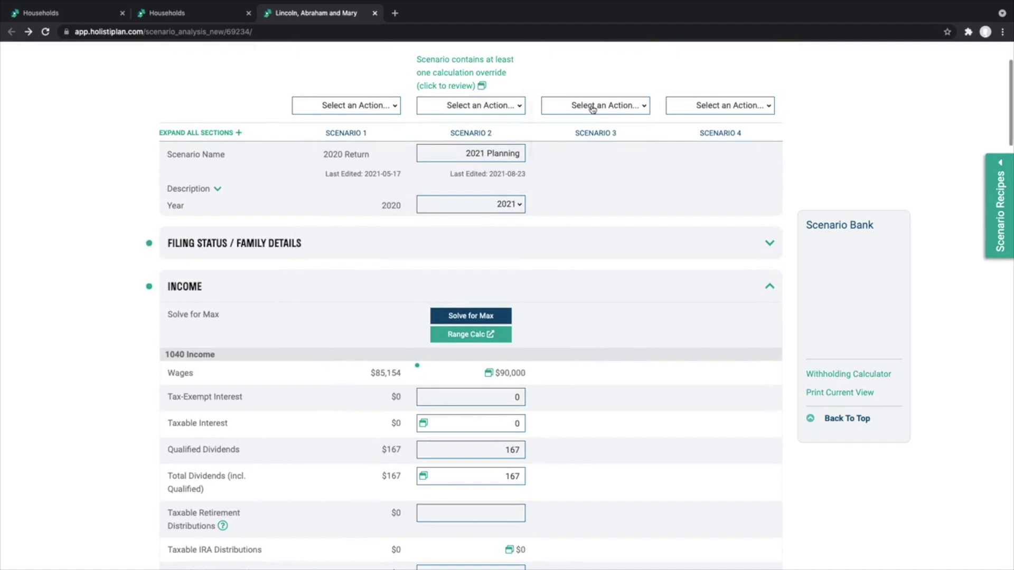
# Step: Copy Scenario 2 into Scenario 3, name it Roth Bigger, and set its Roth conversion to 30,000
pyautogui.click(590, 106)
pyautogui.click(589, 140)
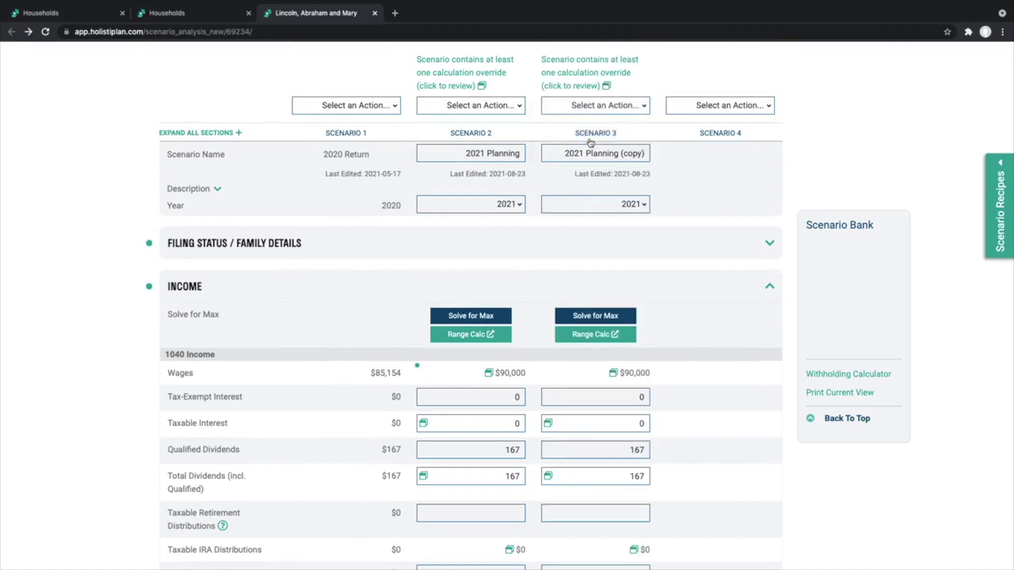
pyautogui.moveTo(621, 153); pyautogui.dragTo(672, 153)
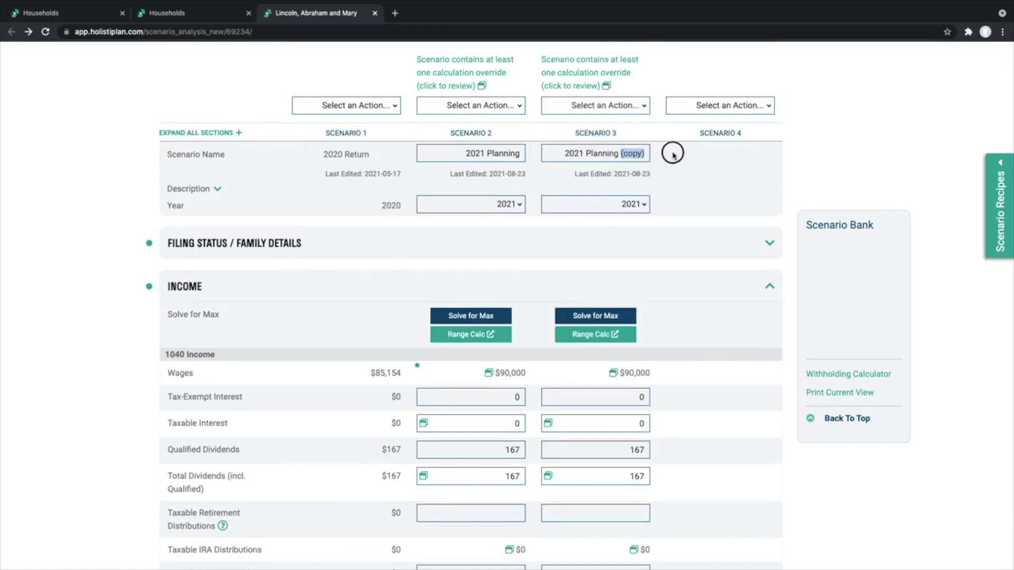
pyautogui.write('Roth Bigger')
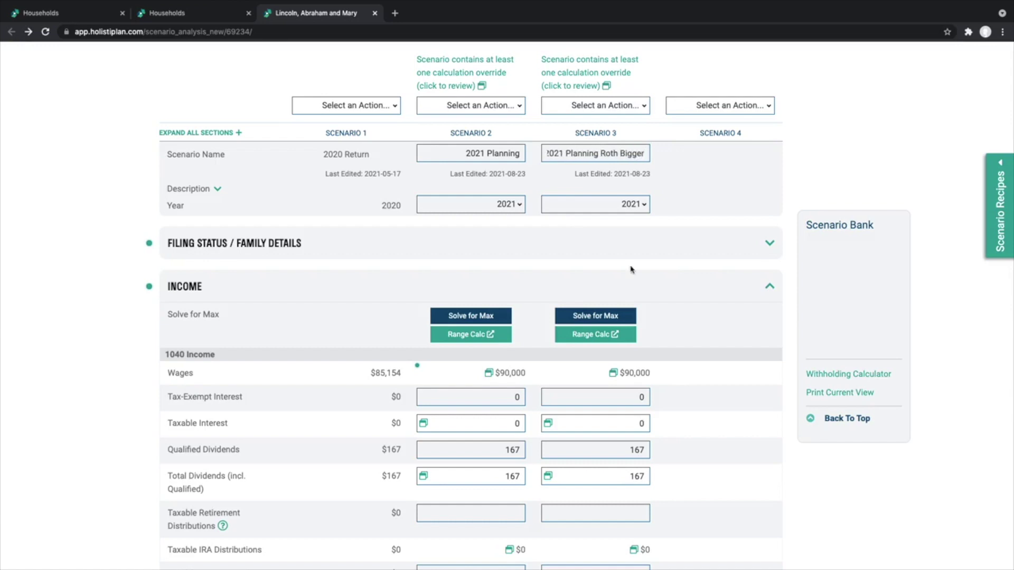
pyautogui.scroll(-5, 630, 266)
pyautogui.scroll(-2, 631, 267)
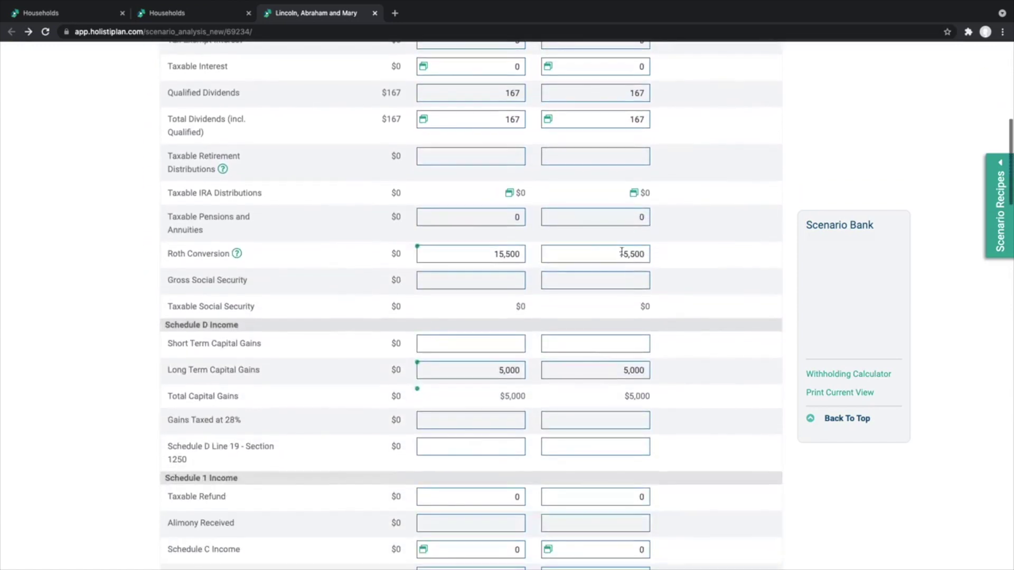
pyautogui.click(622, 253)
pyautogui.write('3')
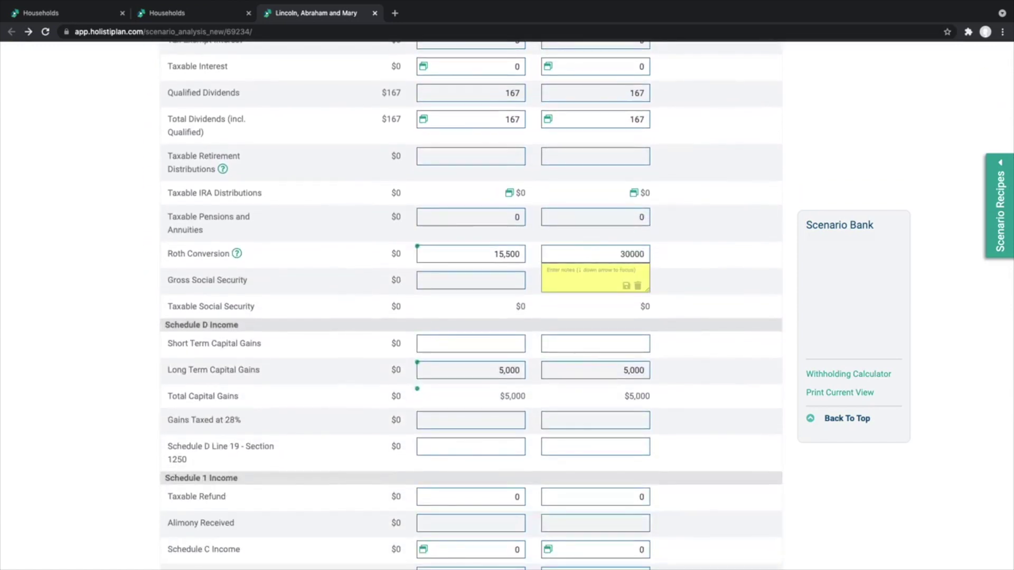
pyautogui.write('0000')
pyautogui.scroll(7, 710, 150)
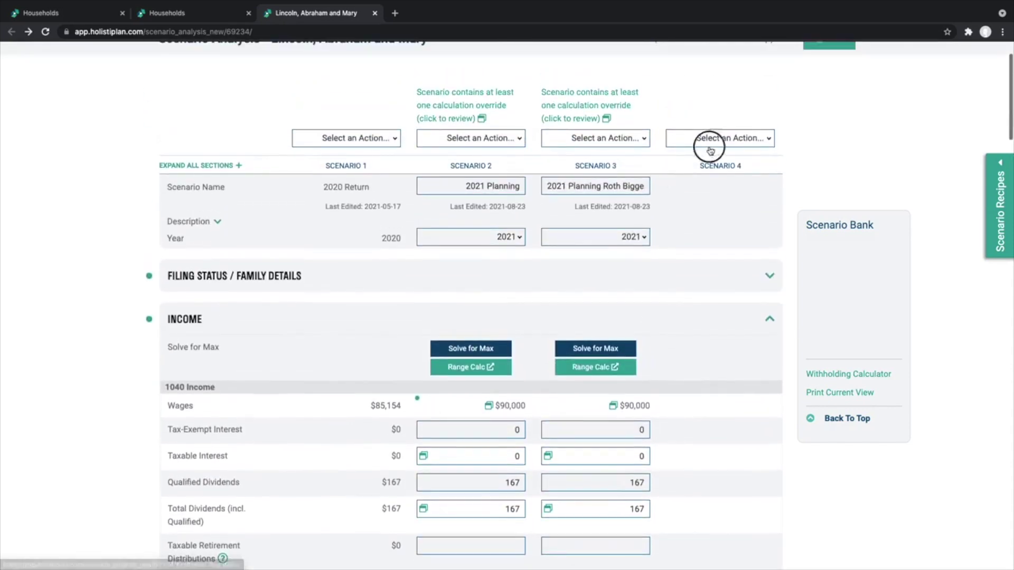
# Step: Copy Scenario 3 into Scenario 4, name it Roth Biggest, and set its Roth conversion to 80,000
pyautogui.click(710, 145)
pyautogui.click(720, 185)
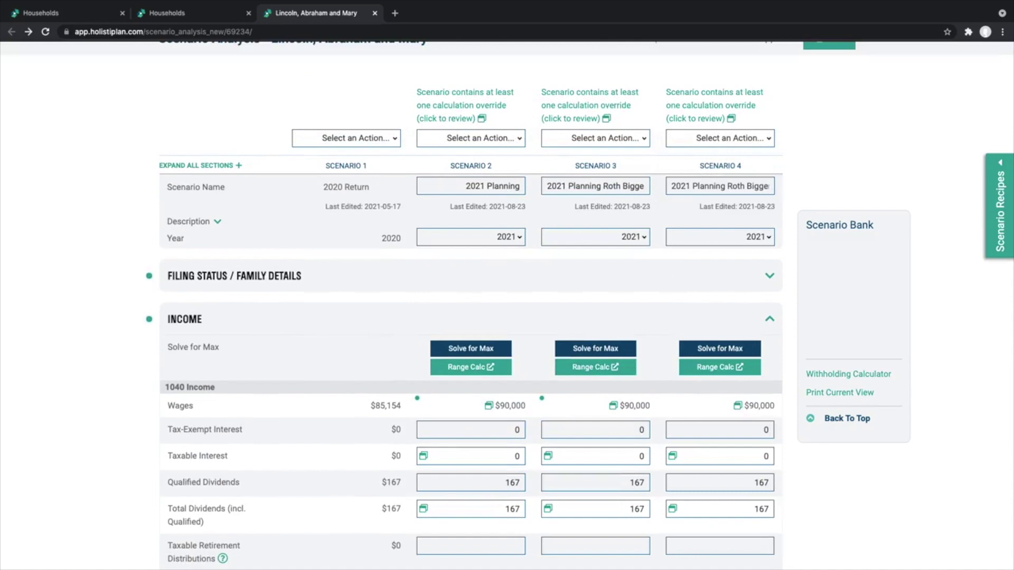
pyautogui.click(769, 186)
pyautogui.write('est')
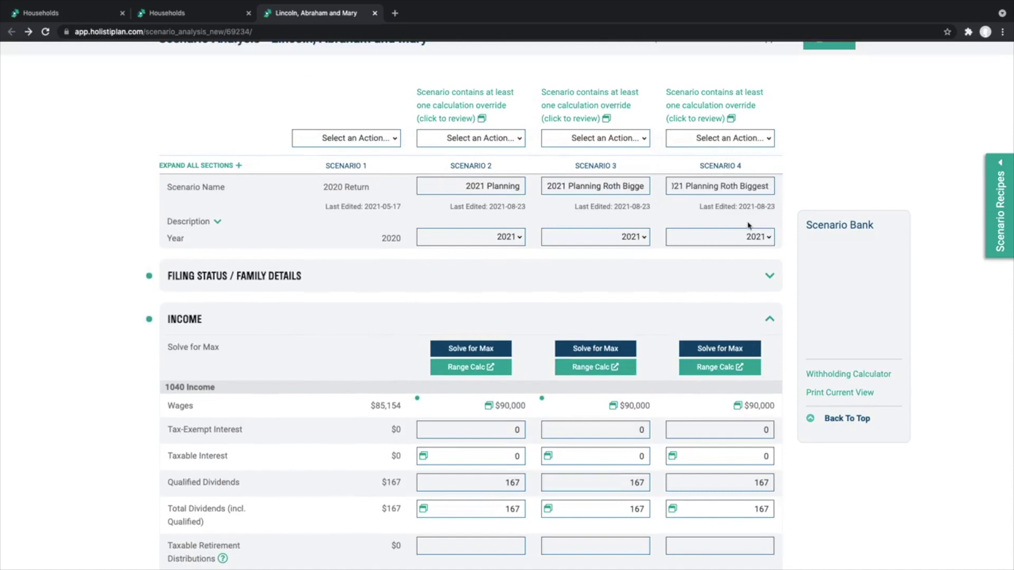
pyautogui.scroll(-8, 748, 226)
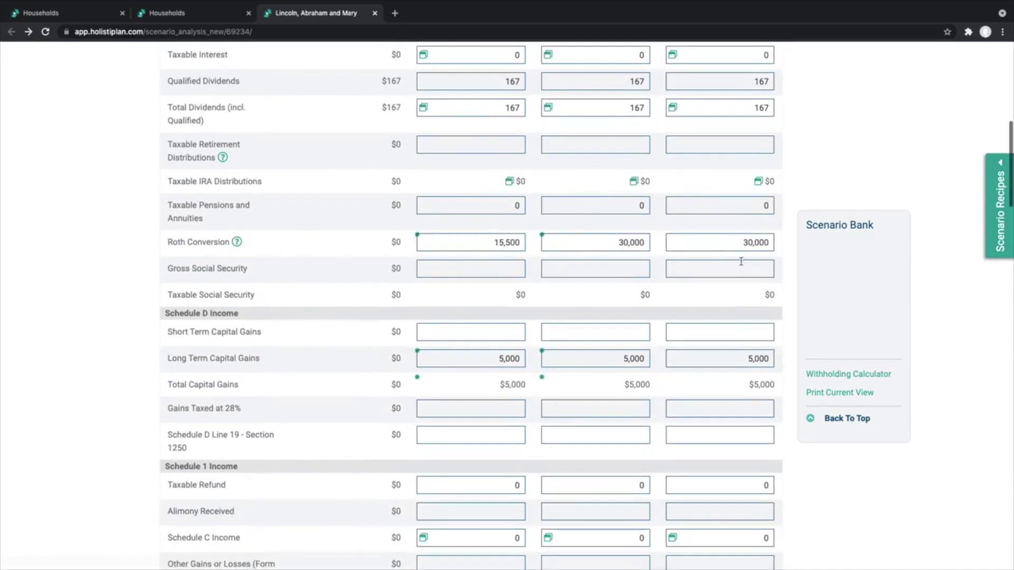
pyautogui.click(735, 240)
pyautogui.doubleClick(735, 240)
pyautogui.write('80')
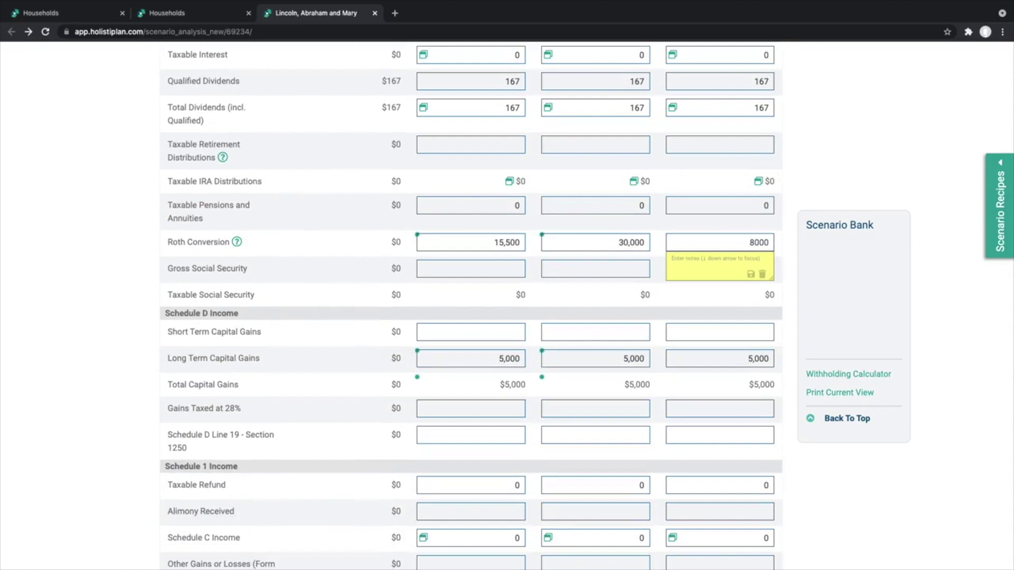
pyautogui.press('Tab')
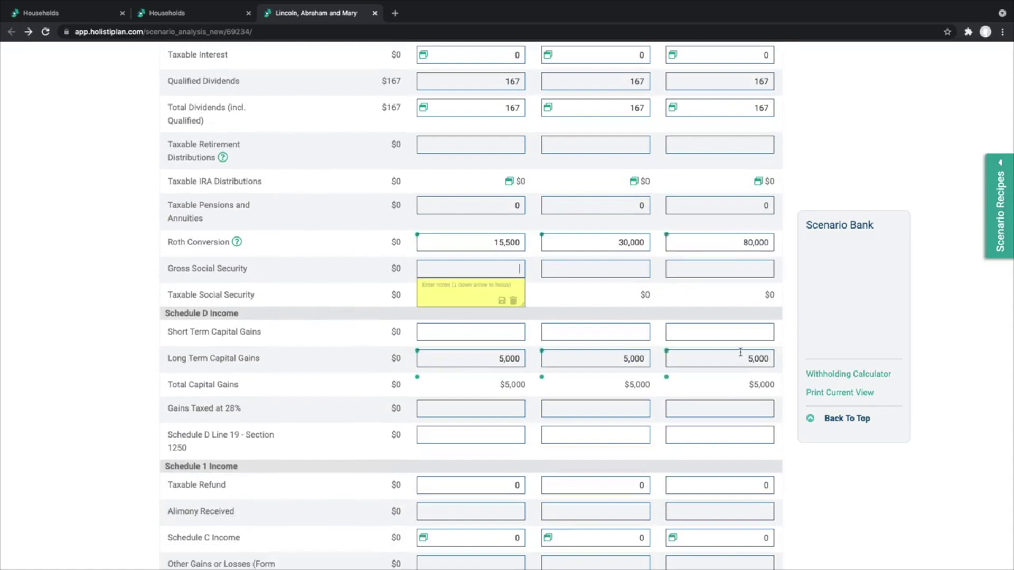
pyautogui.click(745, 355)
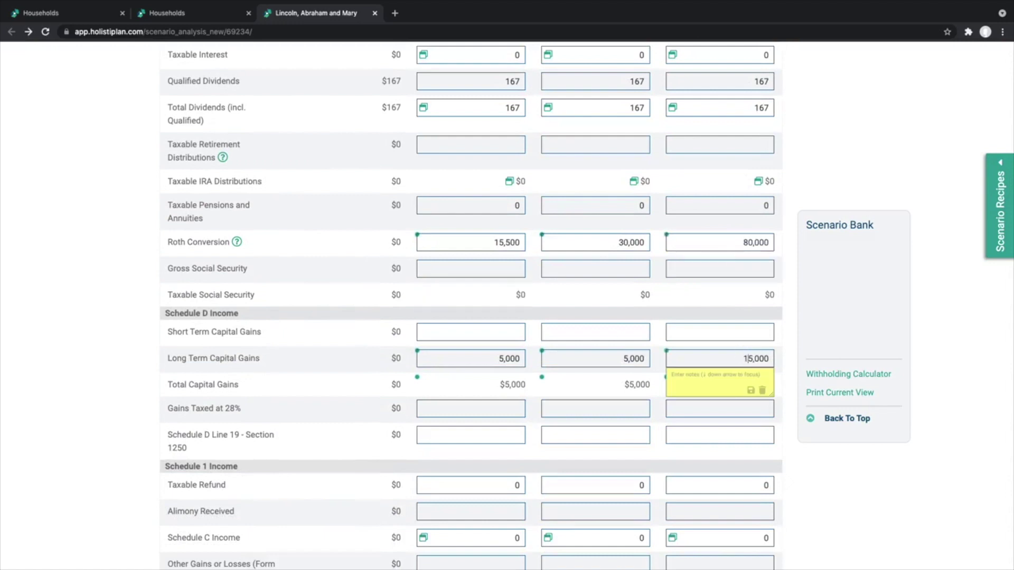
pyautogui.click(779, 345)
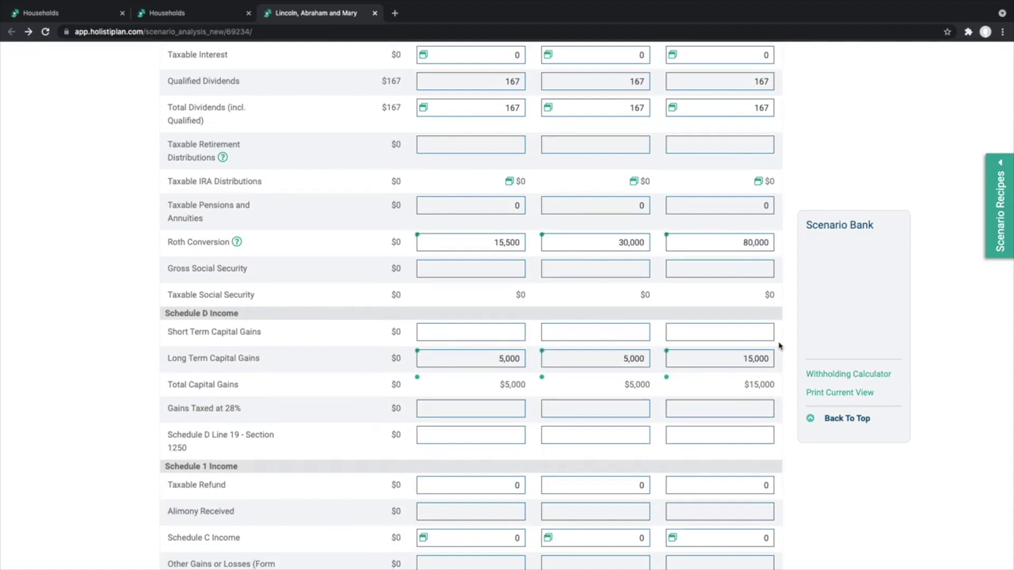
# Step: Expand Refundable Tax Credits and compare child tax credits, falling from $3,600 to $2,000 in Scenario 4
pyautogui.scroll(-10, 780, 345)
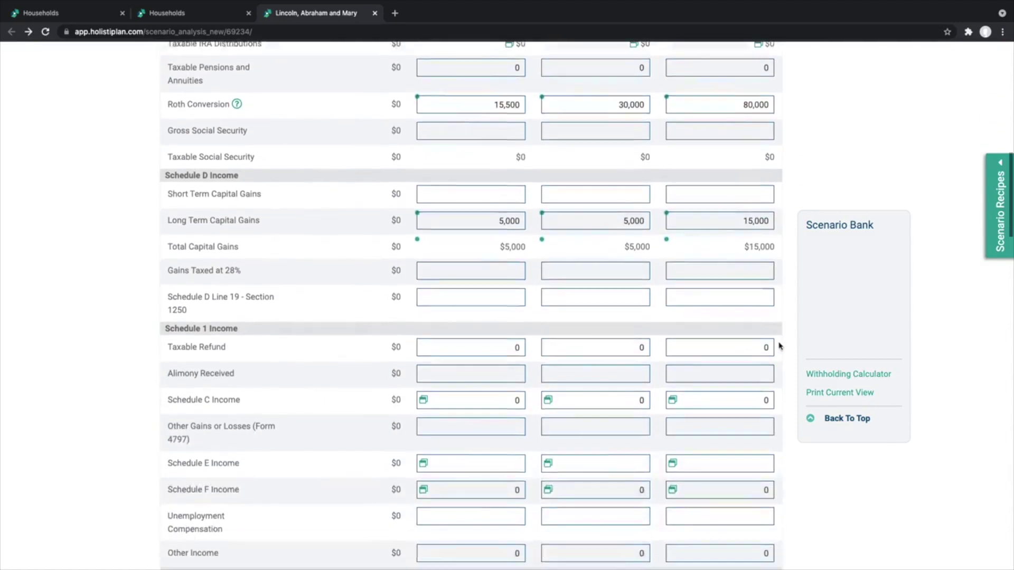
pyautogui.scroll(-7, 779, 346)
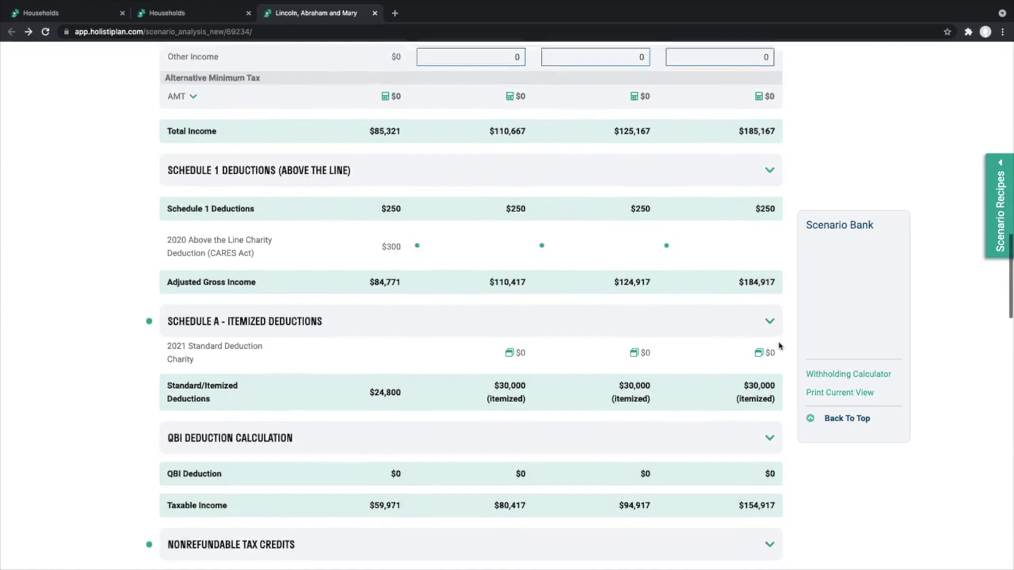
pyautogui.scroll(-1, 706, 338)
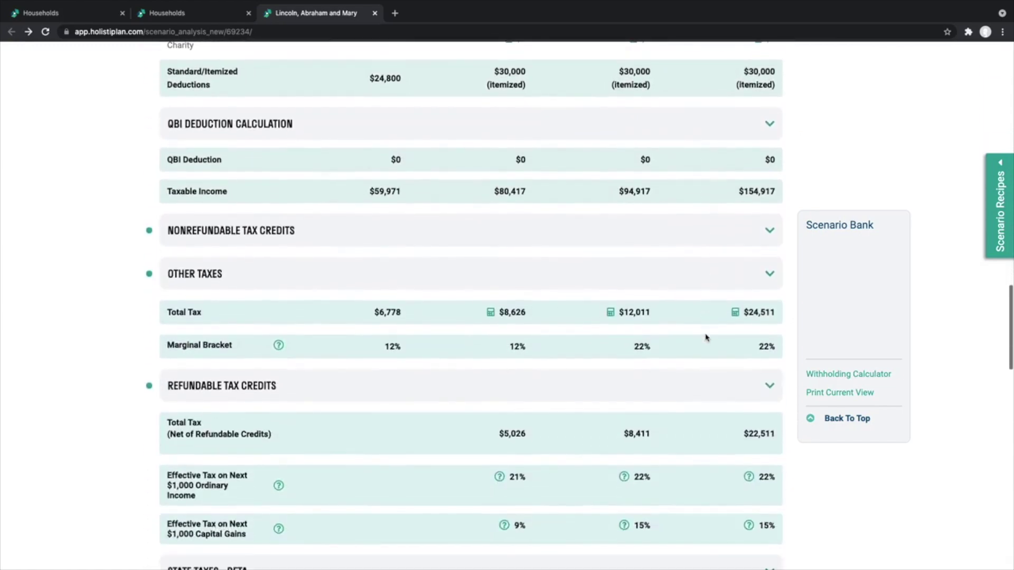
pyautogui.scroll(-1, 668, 334)
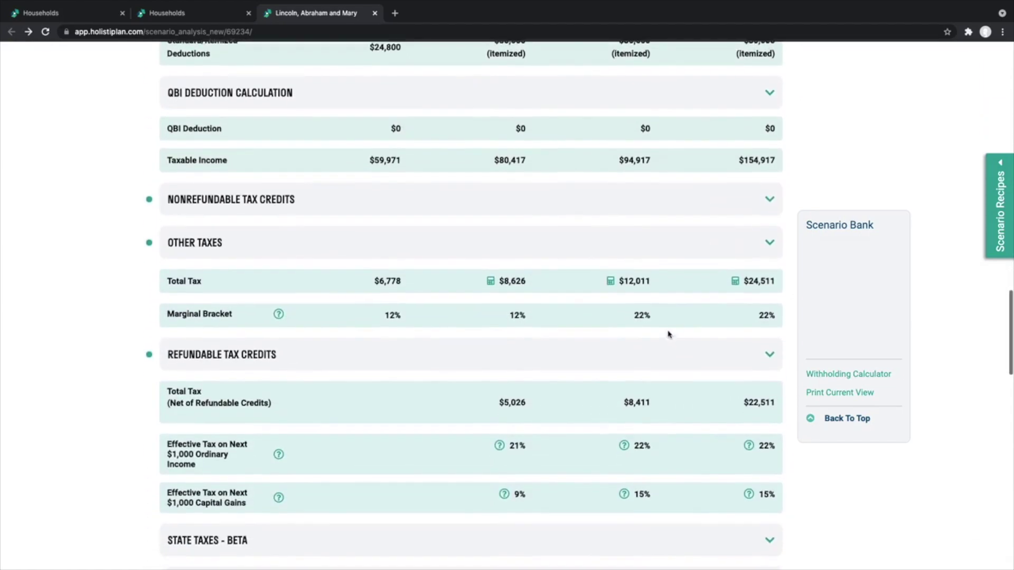
pyautogui.scroll(-1, 580, 364)
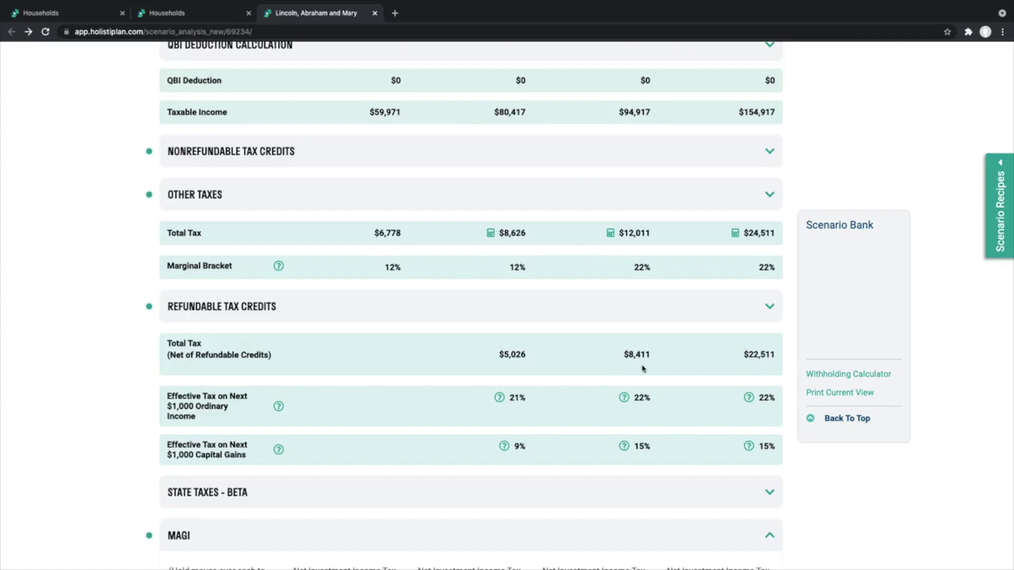
pyautogui.click(686, 307)
pyautogui.scroll(-1, 687, 306)
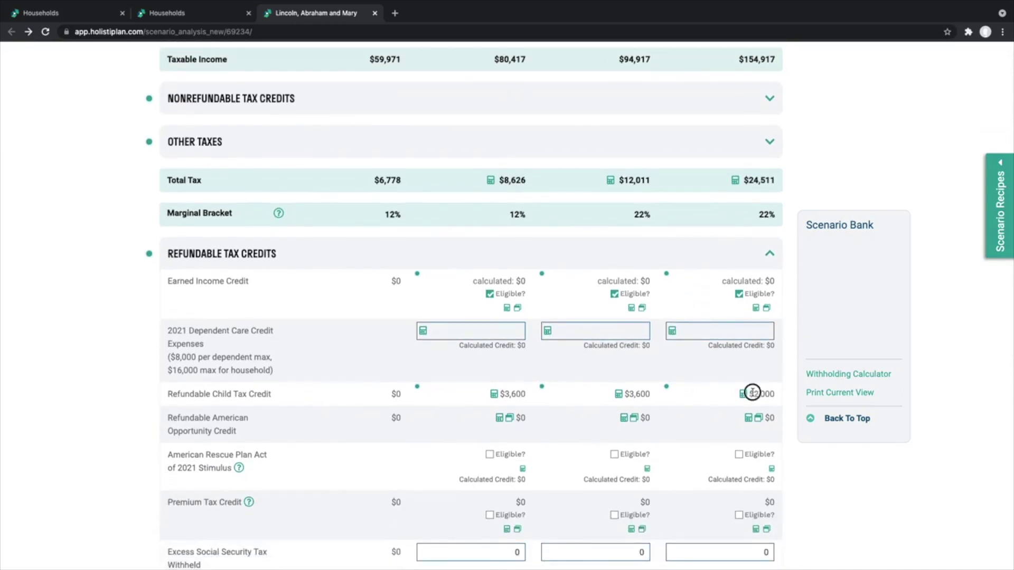
pyautogui.moveTo(750, 393); pyautogui.dragTo(775, 394)
pyautogui.click(695, 395)
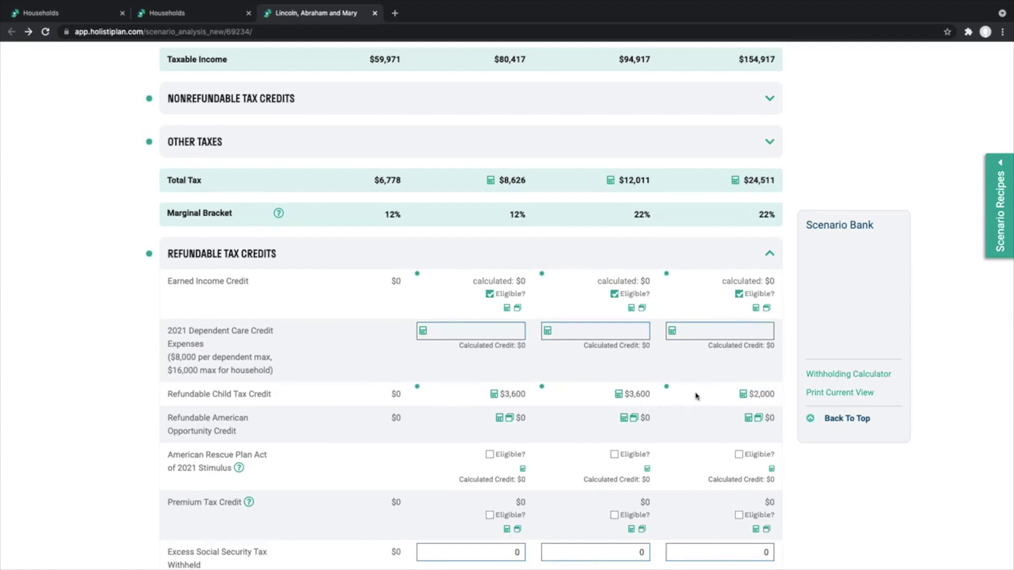
# Step: Collapse Refundable Tax Credits and review MAGI phaseouts and the $59 Part B and $12 Part D increases
pyautogui.click(731, 268)
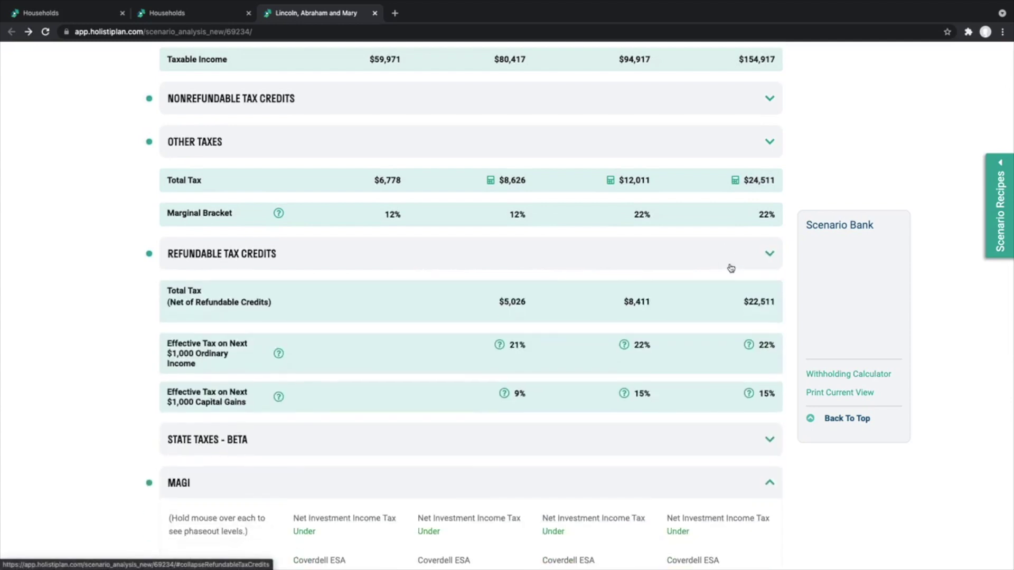
pyautogui.scroll(-5, 731, 267)
pyautogui.scroll(-2, 731, 268)
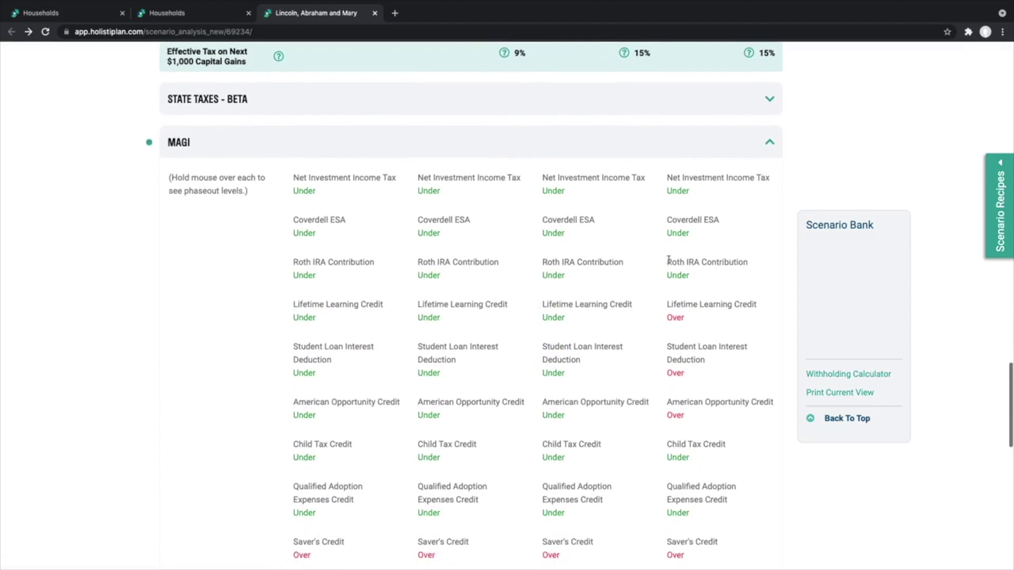
pyautogui.scroll(-1, 546, 298)
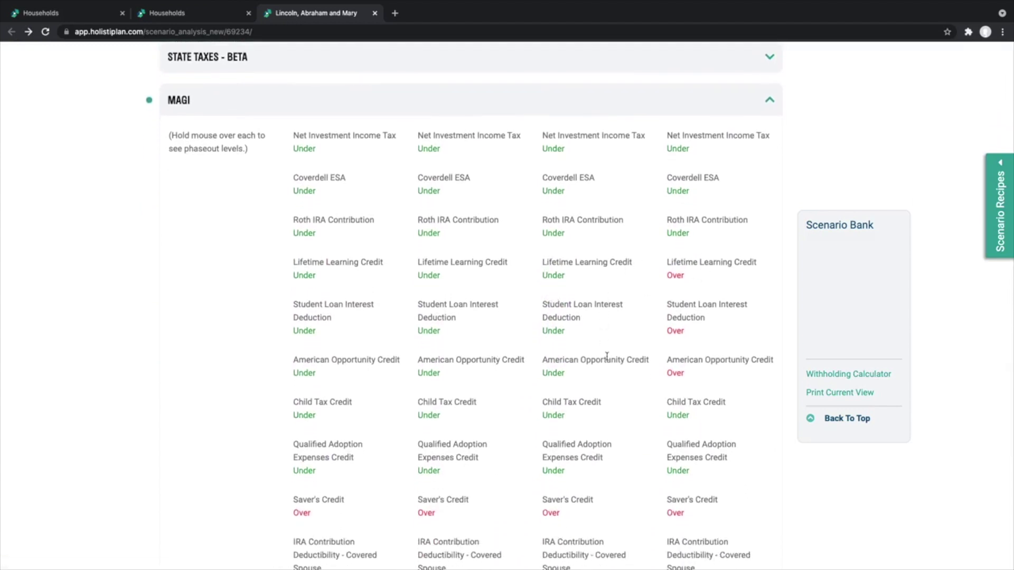
pyautogui.scroll(-1, 606, 355)
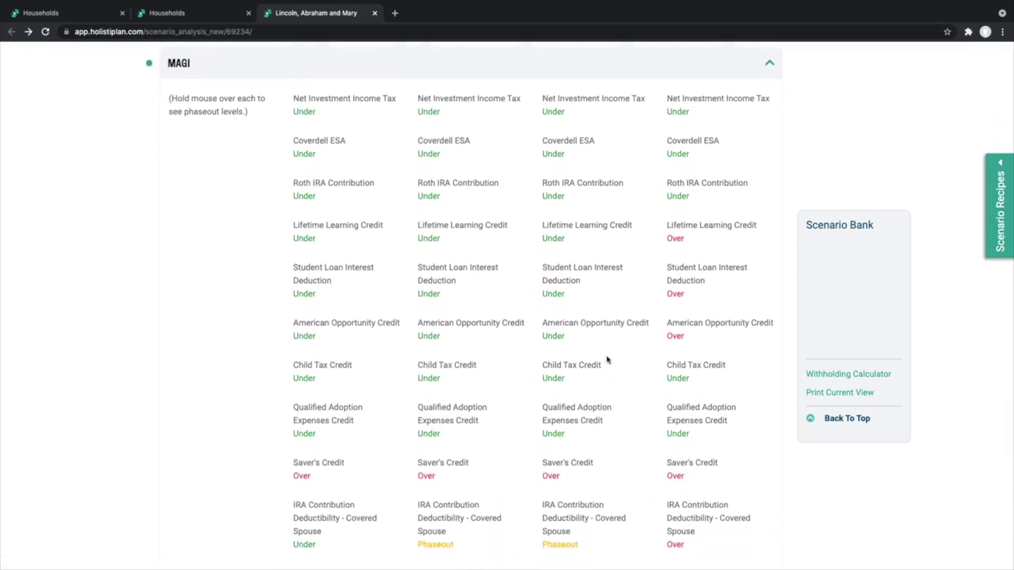
pyautogui.moveTo(696, 299); pyautogui.dragTo(661, 268)
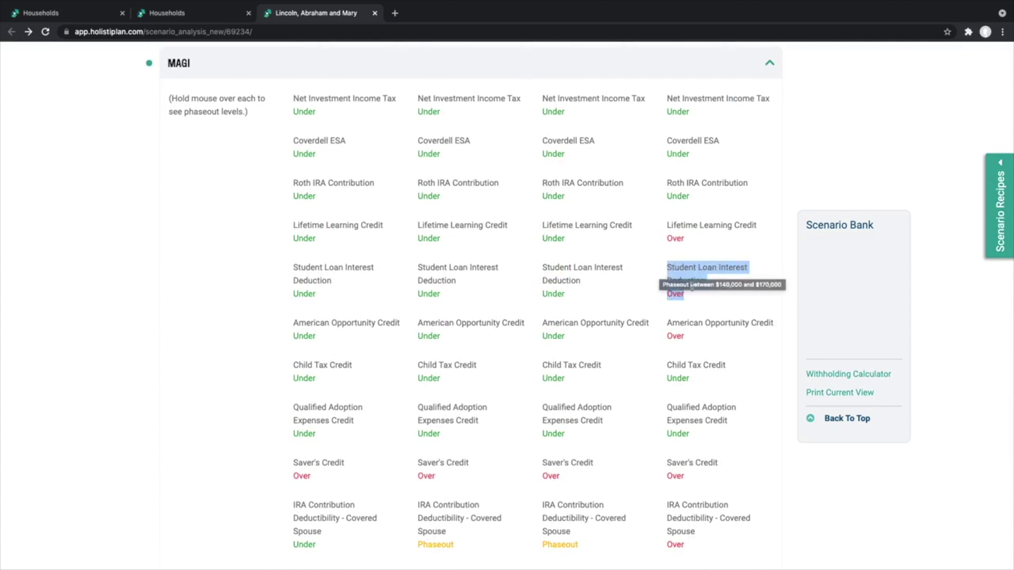
pyautogui.click(702, 314)
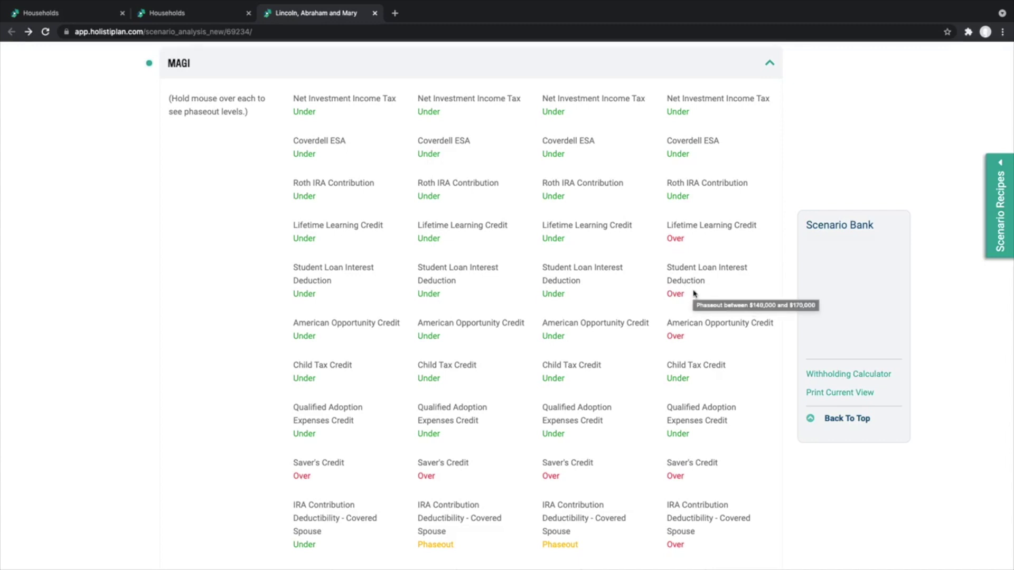
pyautogui.scroll(-8, 693, 294)
pyautogui.scroll(-1, 694, 293)
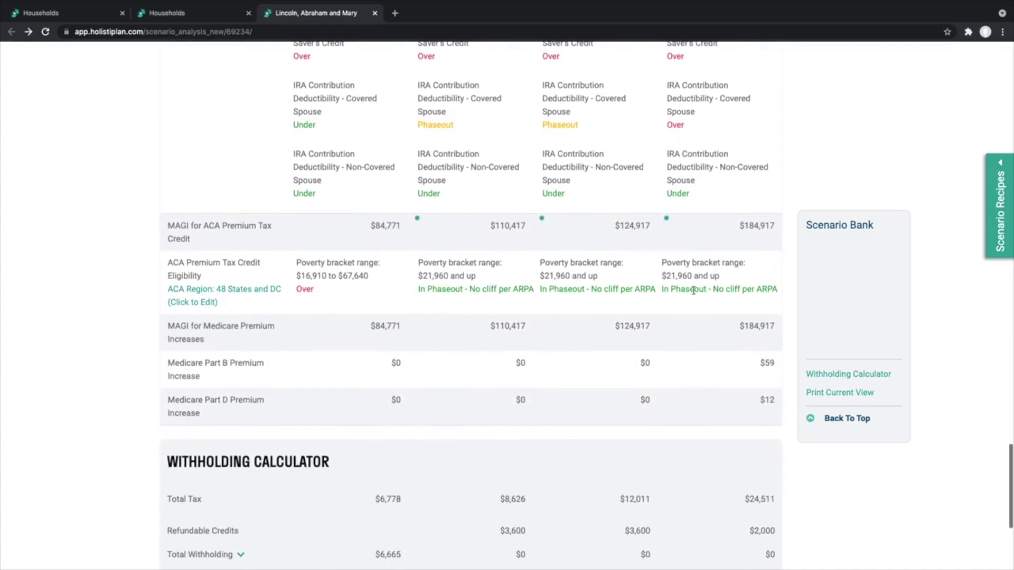
pyautogui.scroll(-1, 718, 332)
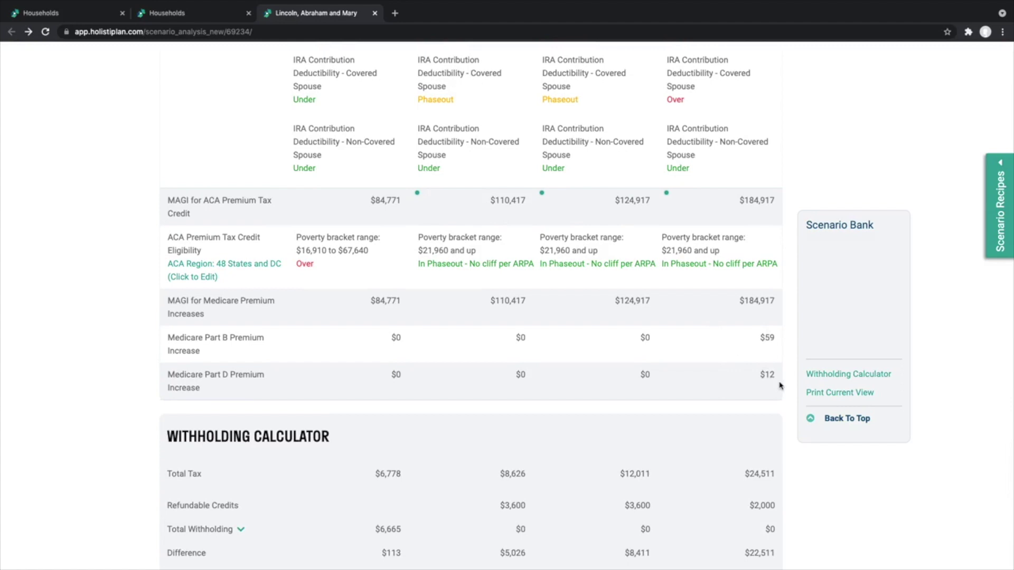
# Step: Scroll down to the State Tax Withholding Calculator and Tax Report buttons, then back to the top
pyautogui.scroll(-5, 779, 385)
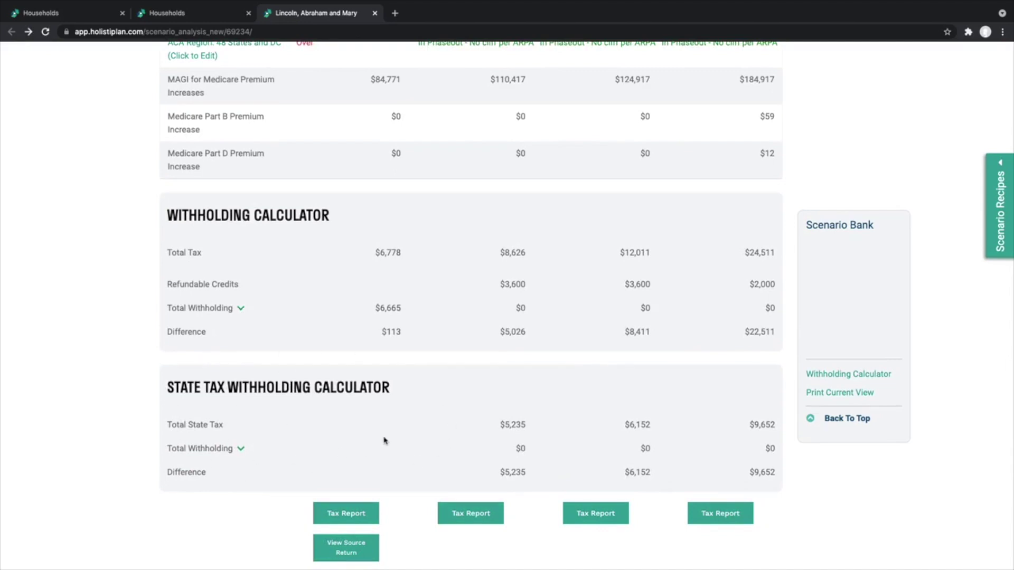
pyautogui.scroll(20, 384, 440)
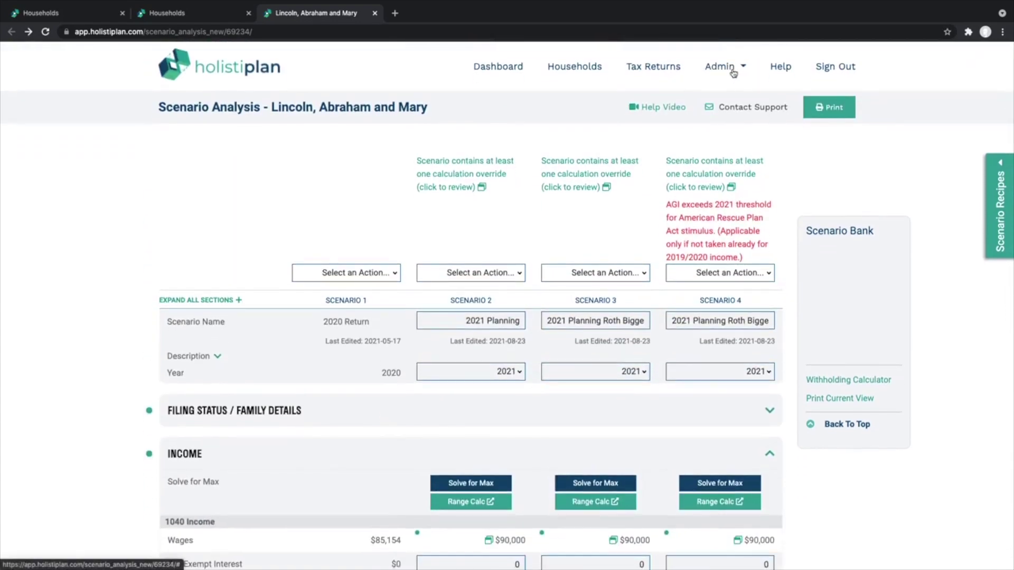
# Step: Switch the State Taxes - Beta state to North Carolina and review the 5.25% state taxes ($3,337 to $8,501)
pyautogui.click(736, 69)
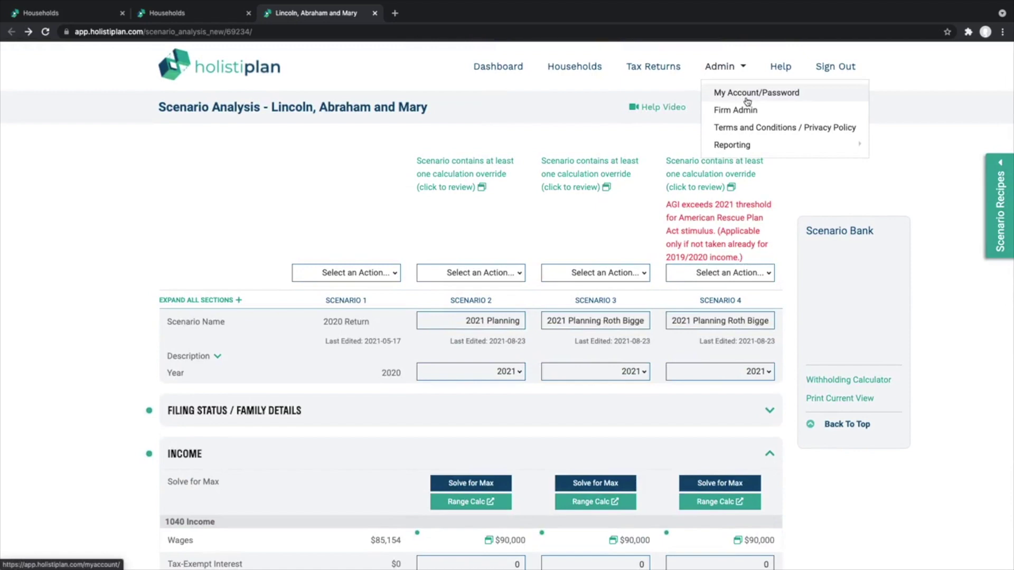
pyautogui.click(391, 178)
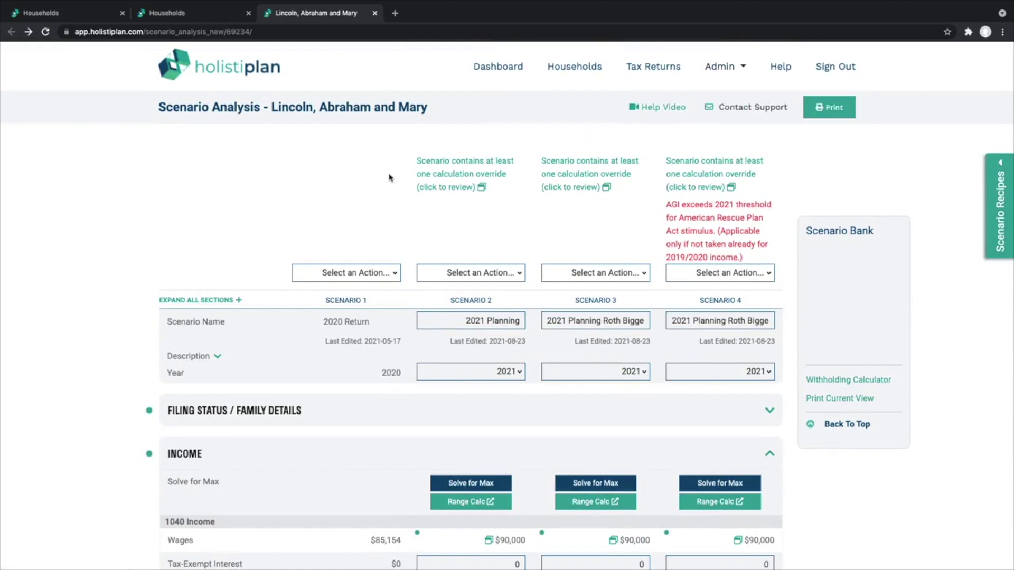
pyautogui.scroll(-1, 389, 177)
pyautogui.scroll(-15, 391, 178)
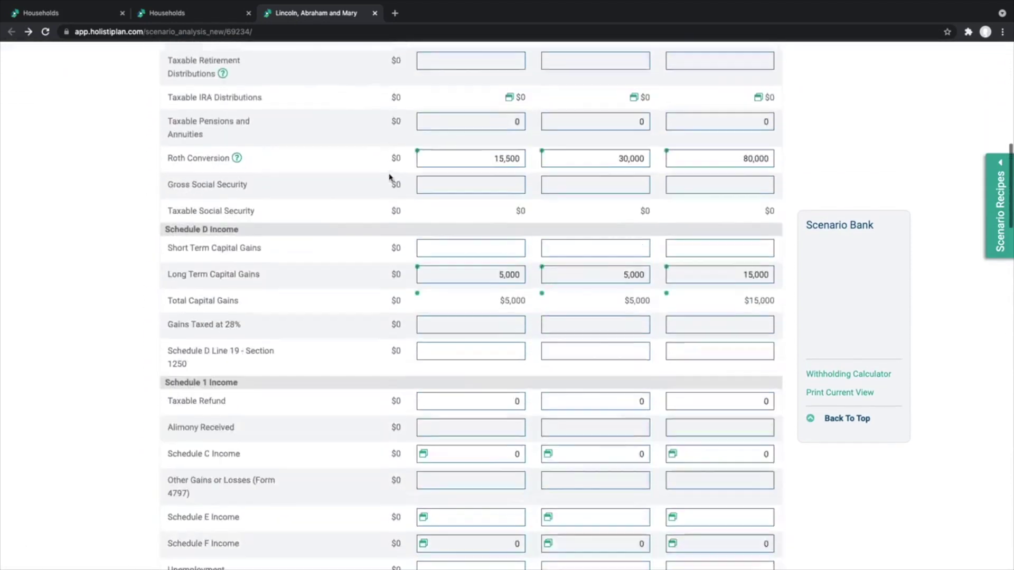
pyautogui.scroll(-12, 391, 178)
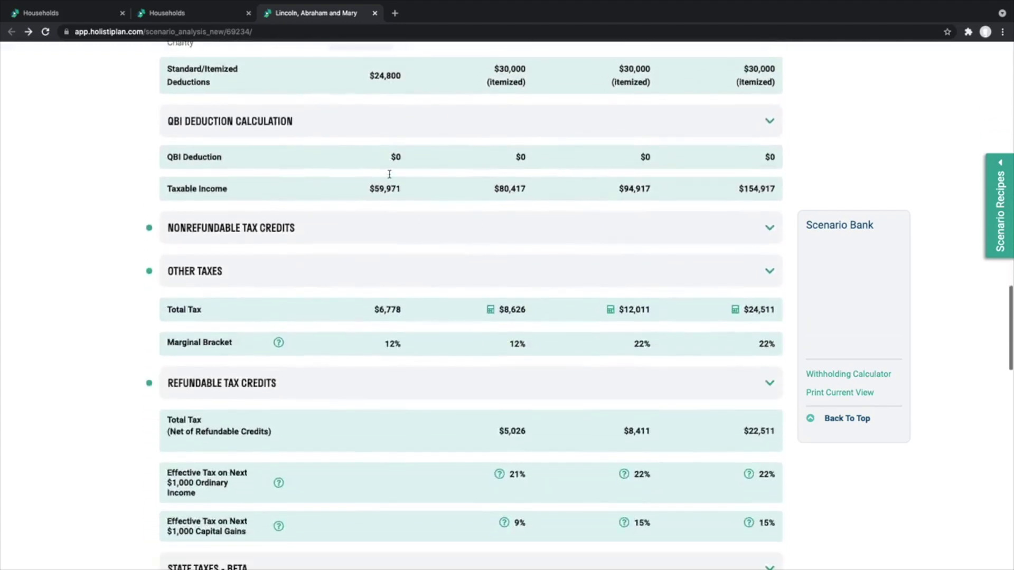
pyautogui.scroll(-5, 389, 177)
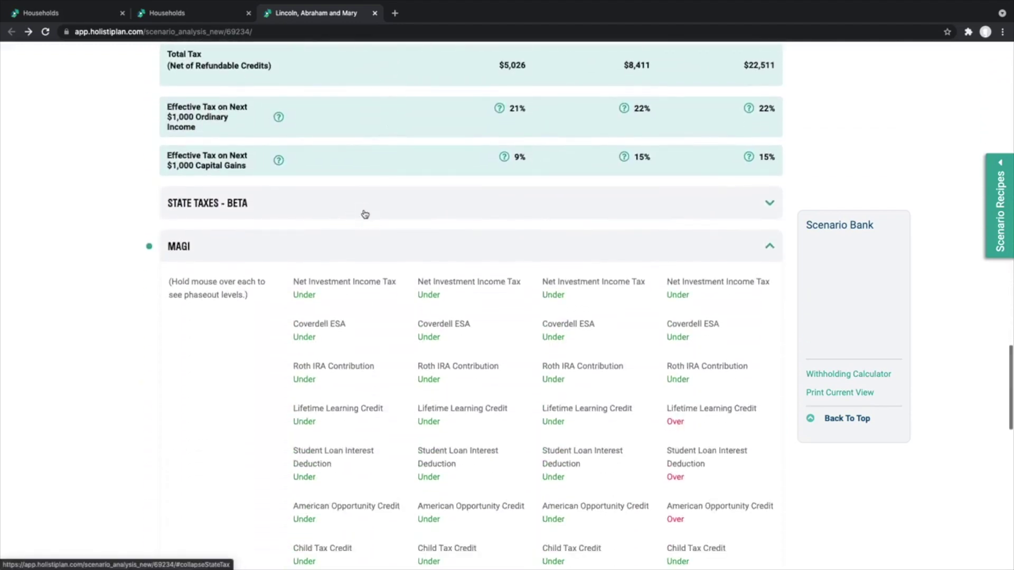
pyautogui.click(364, 212)
pyautogui.click(251, 231)
pyautogui.write('no')
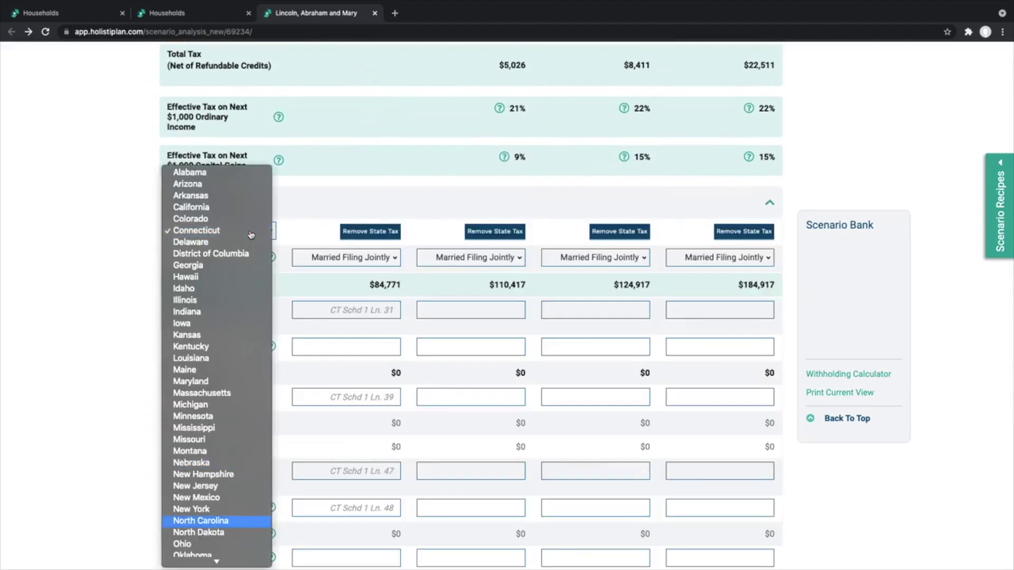
pyautogui.press('Return')
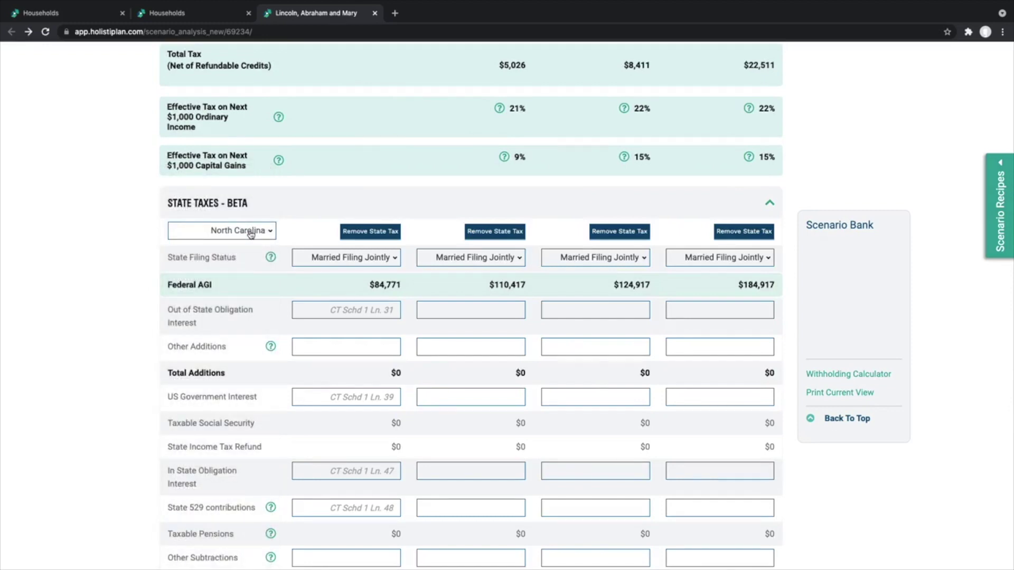
pyautogui.scroll(-3, 473, 269)
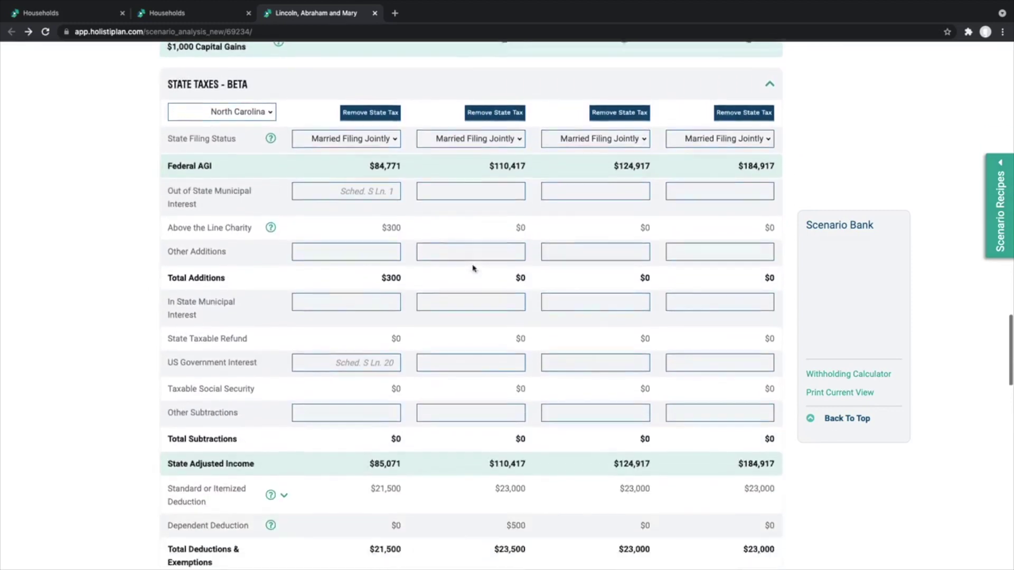
pyautogui.scroll(-7, 472, 268)
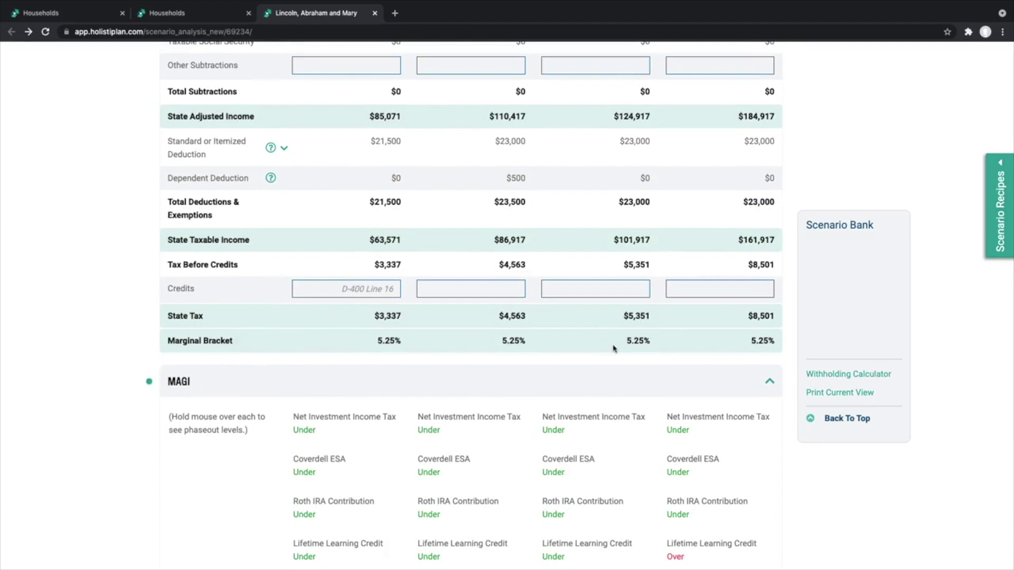
pyautogui.scroll(20, 614, 348)
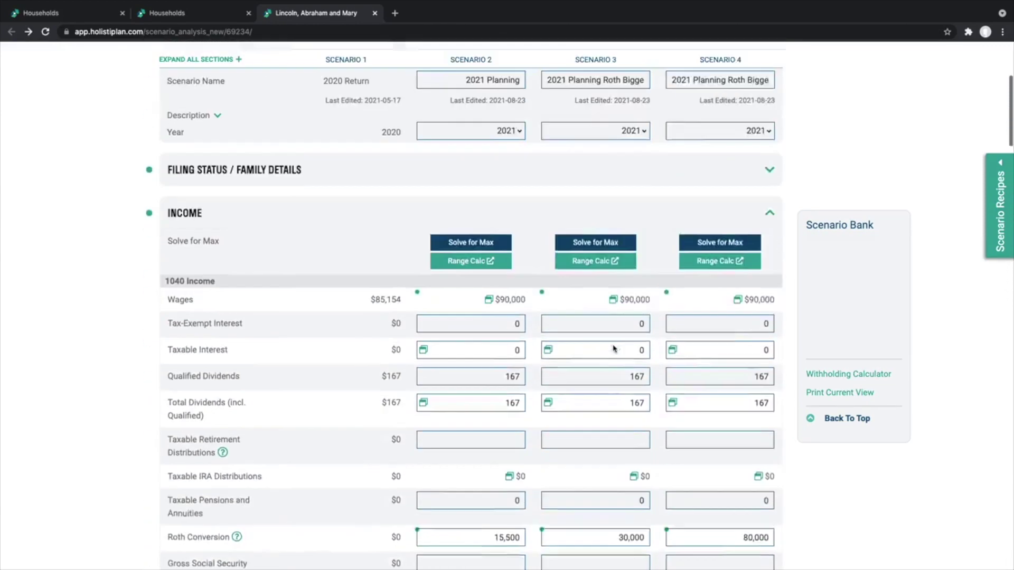
# Step: Open Scenario Recipes, choose the Equity Compensation (NQSOs, ISOs and RSUs) recipe, and read through it
pyautogui.scroll(4, 612, 346)
pyautogui.click(997, 163)
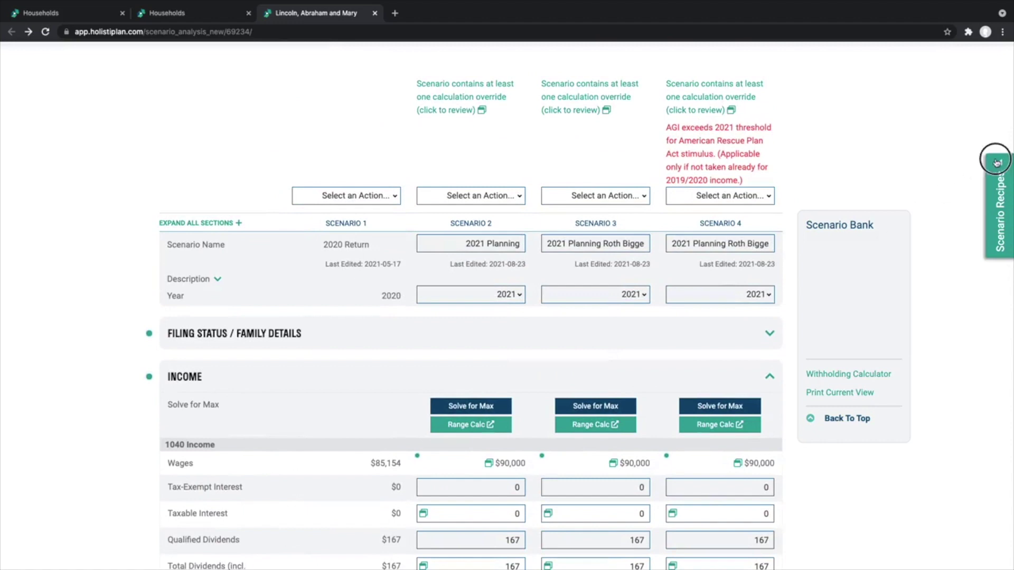
pyautogui.click(914, 83)
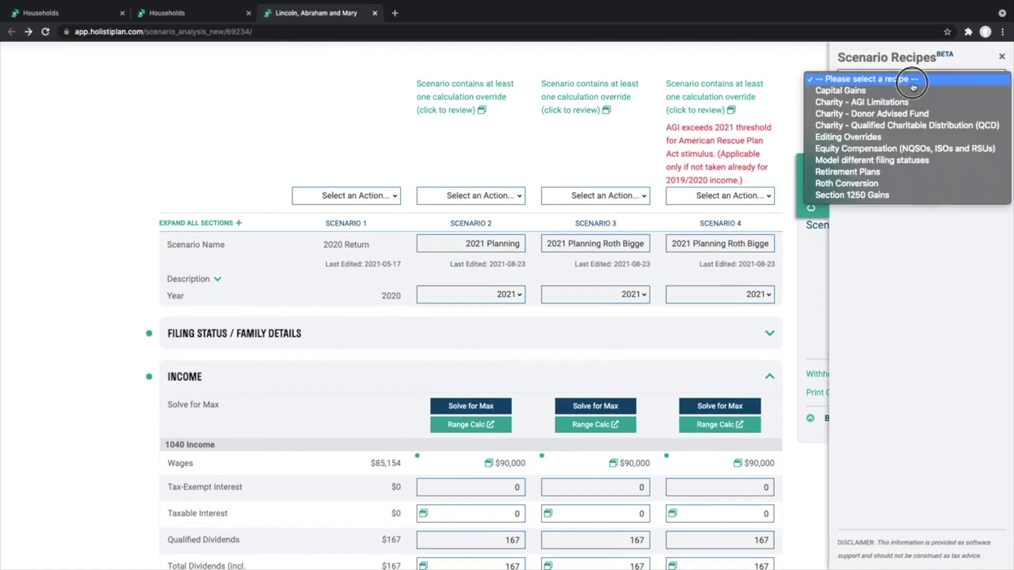
pyautogui.click(895, 149)
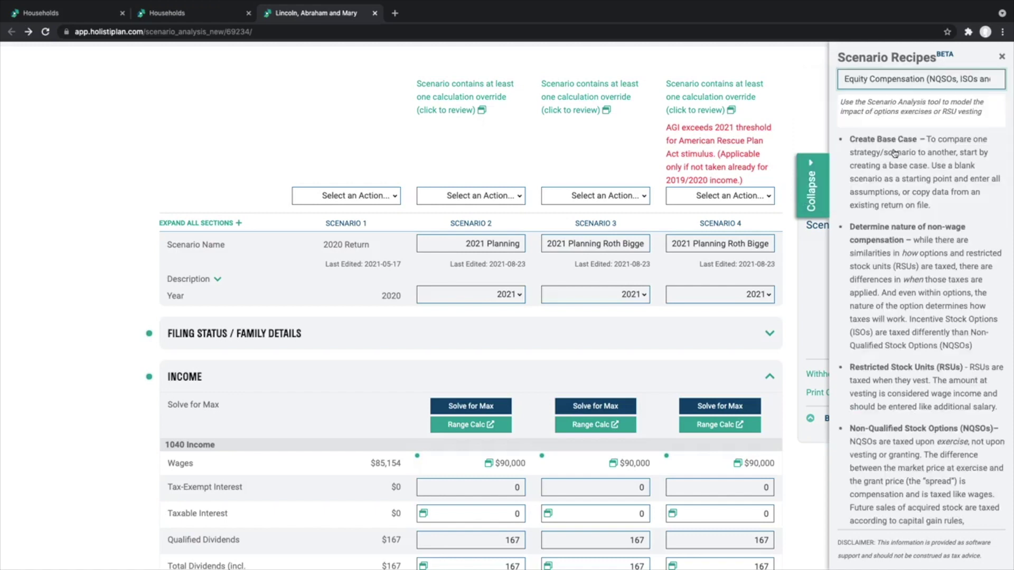
pyautogui.scroll(-2, 868, 207)
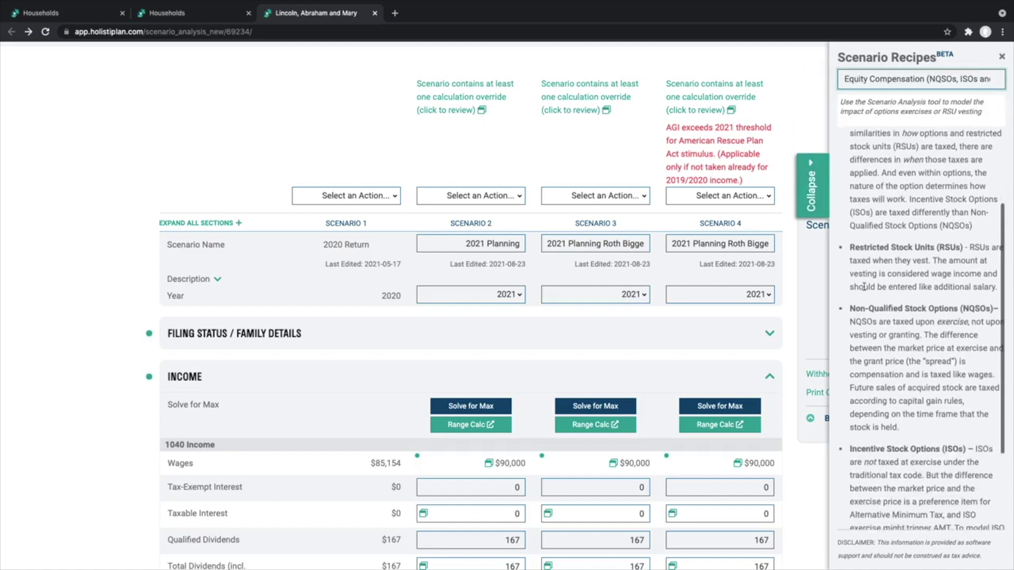
pyautogui.scroll(-2, 864, 287)
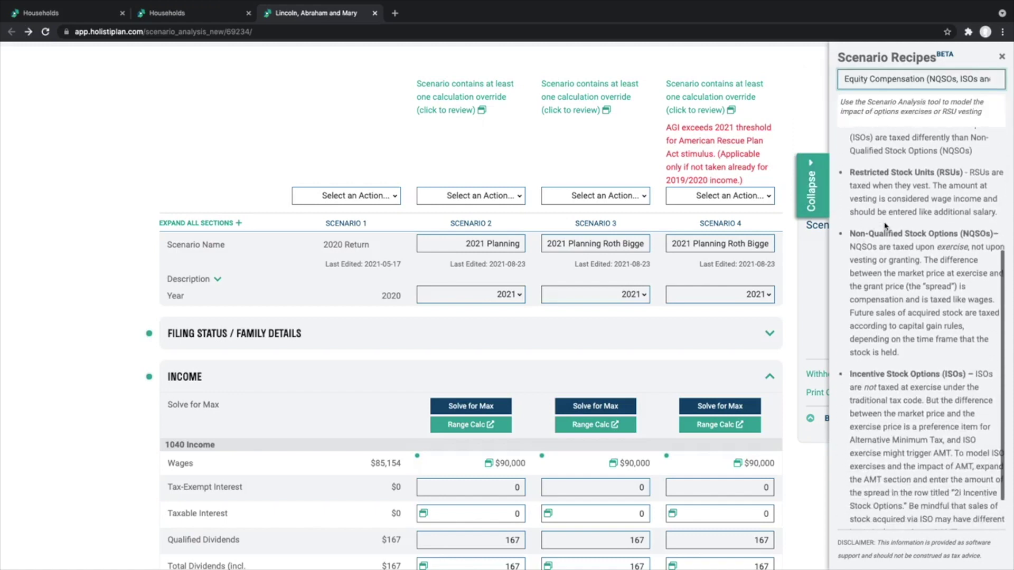
pyautogui.scroll(5, 884, 226)
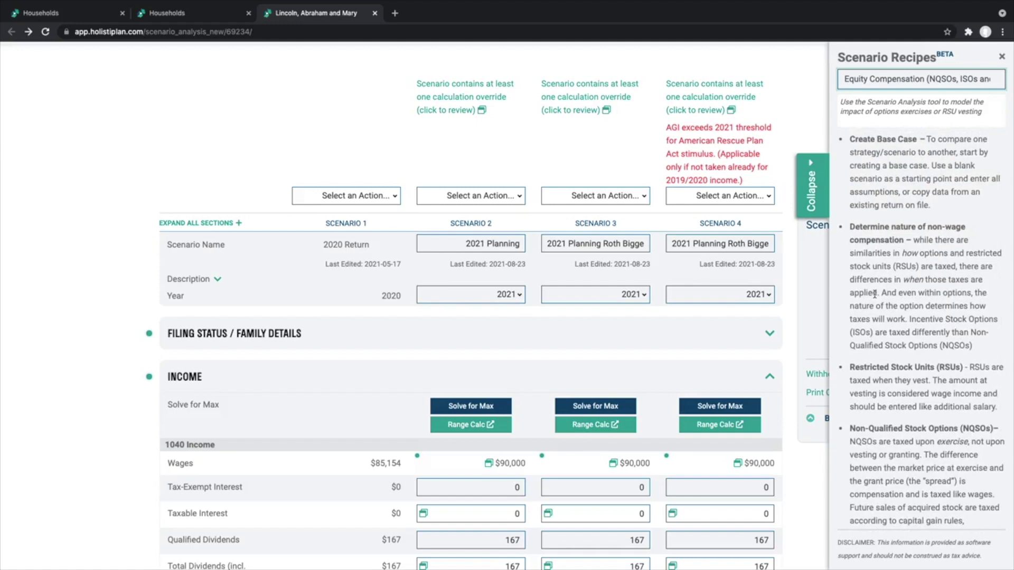
pyautogui.click(934, 89)
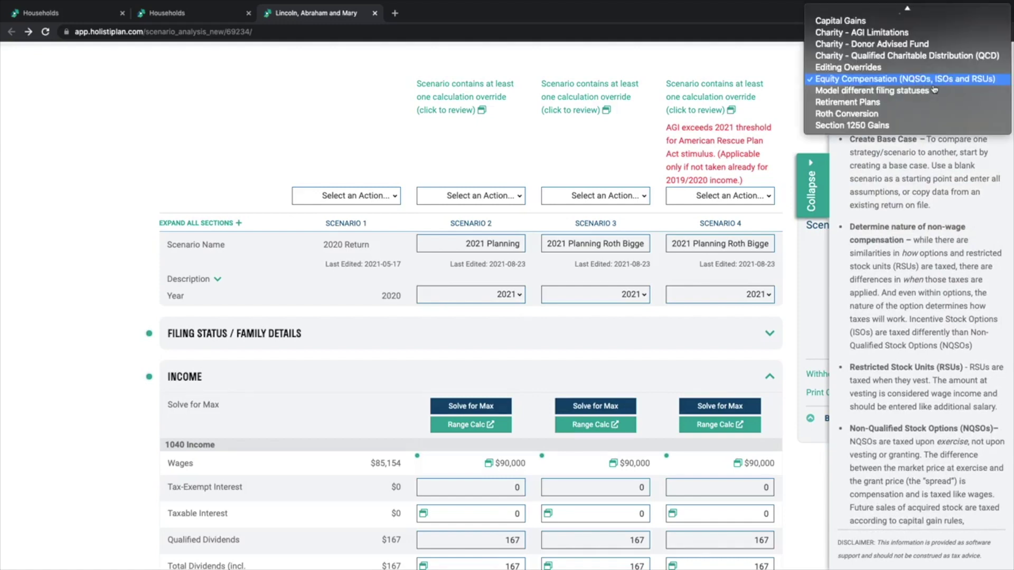
# Step: View the Charity - QCD and Roth Conversion recipes, then collapse the Scenario Recipes panel
pyautogui.click(873, 60)
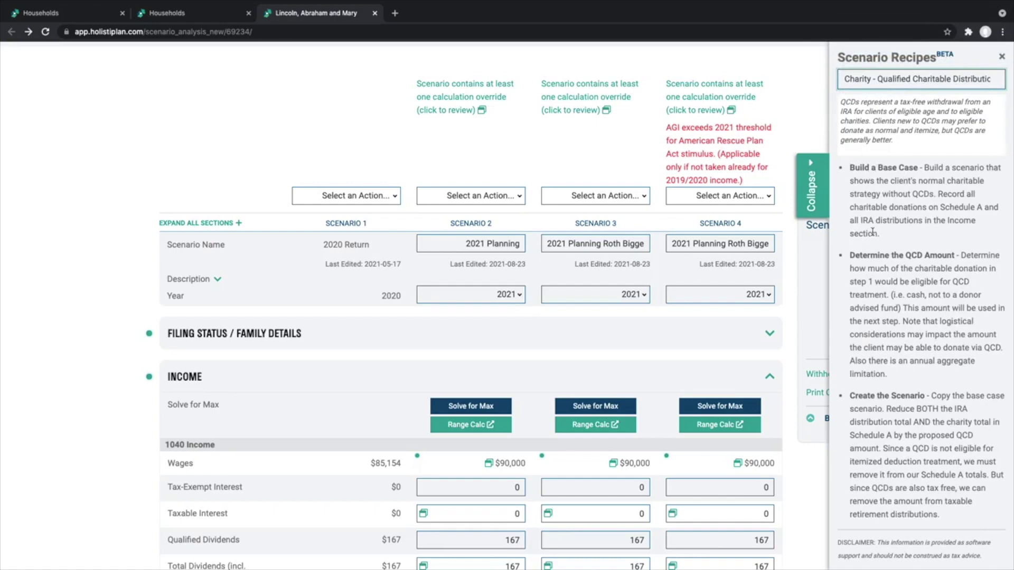
pyautogui.scroll(-1, 872, 232)
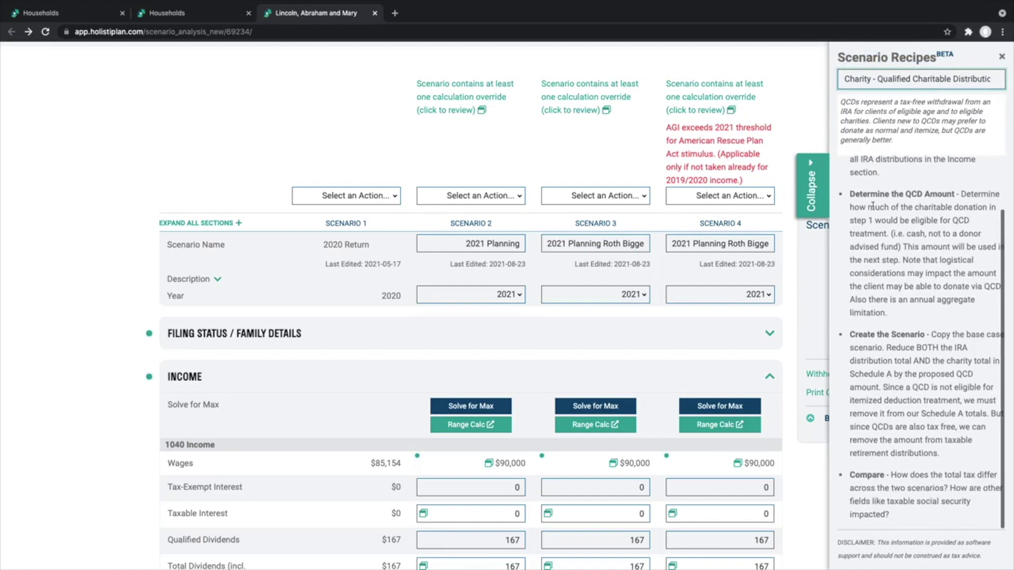
pyautogui.click(900, 88)
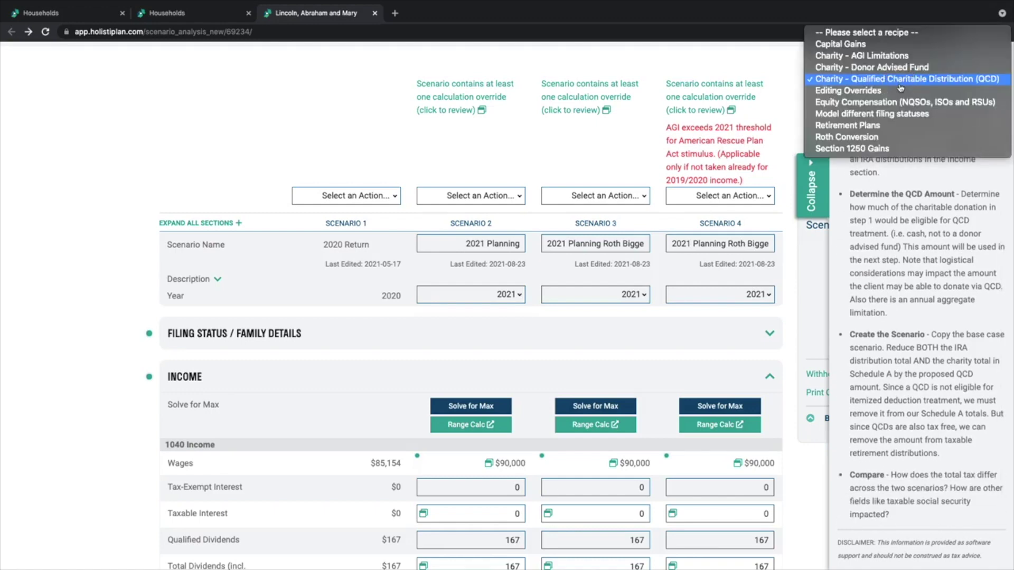
pyautogui.click(851, 138)
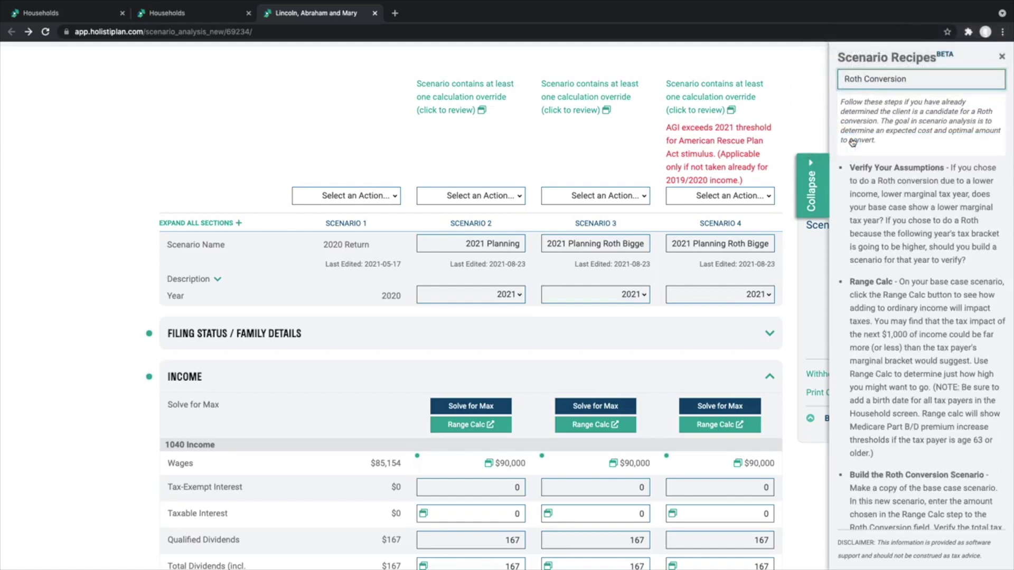
pyautogui.click(879, 85)
pyautogui.scroll(3, 877, 93)
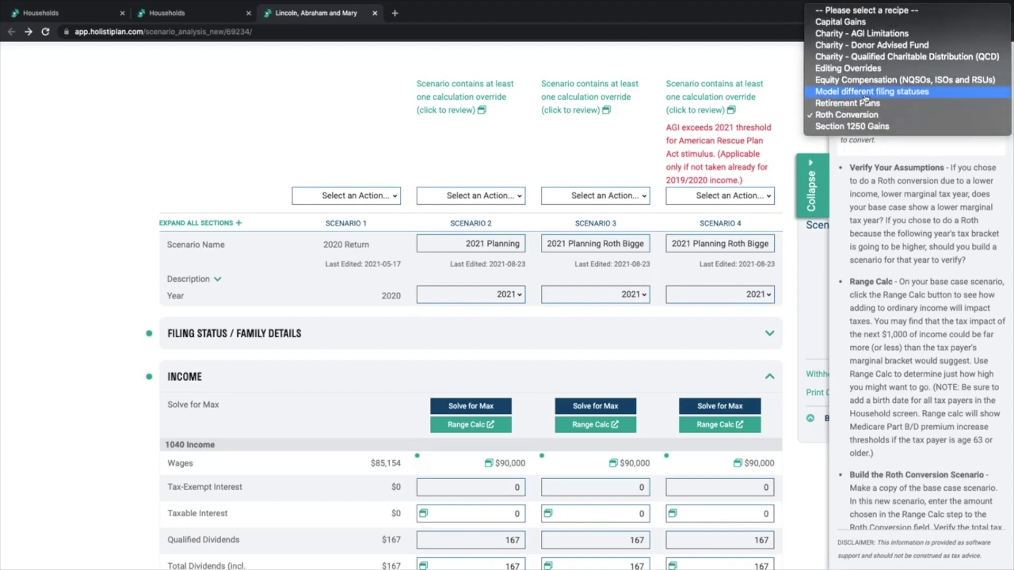
pyautogui.press('Escape')
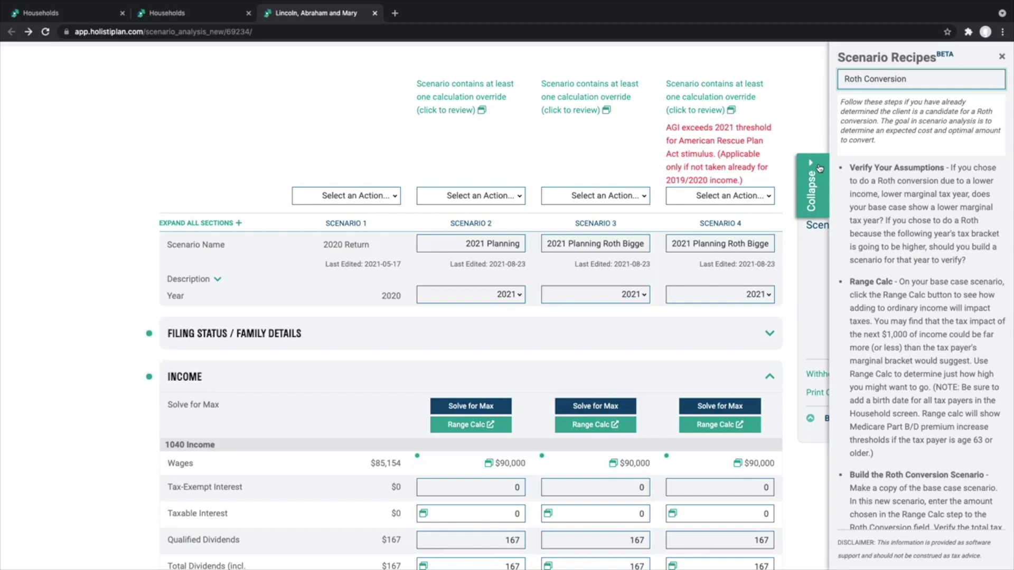
pyautogui.click(812, 185)
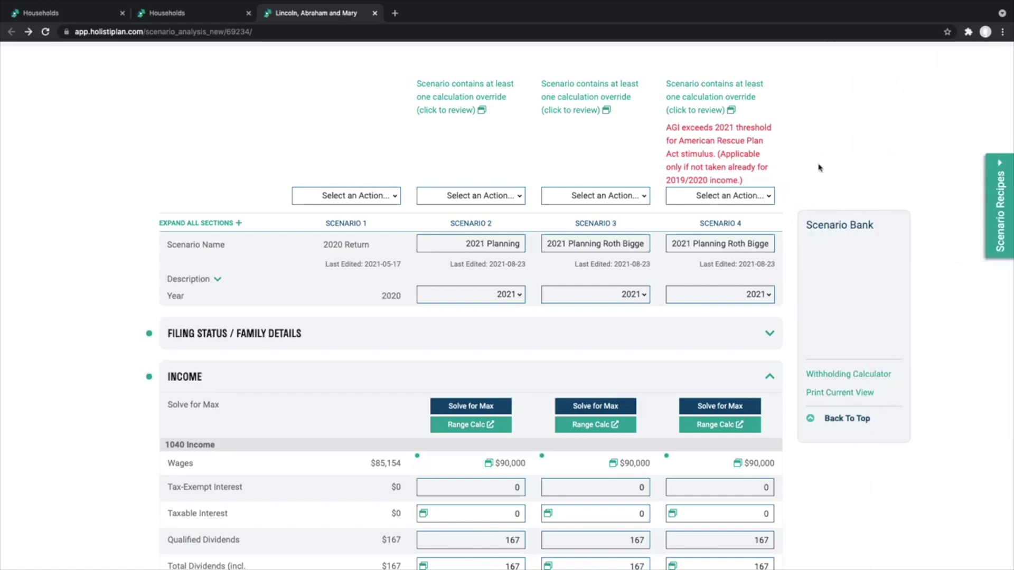
# Step: Move Scenarios 2, 3 and 4 into the Scenario Bank
pyautogui.click(499, 200)
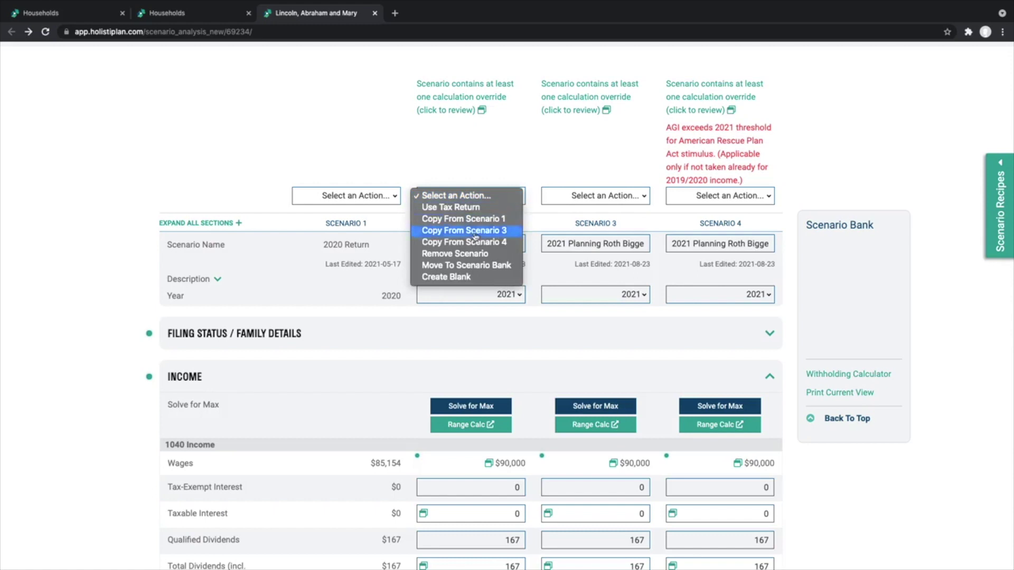
pyautogui.click(466, 266)
pyautogui.click(592, 197)
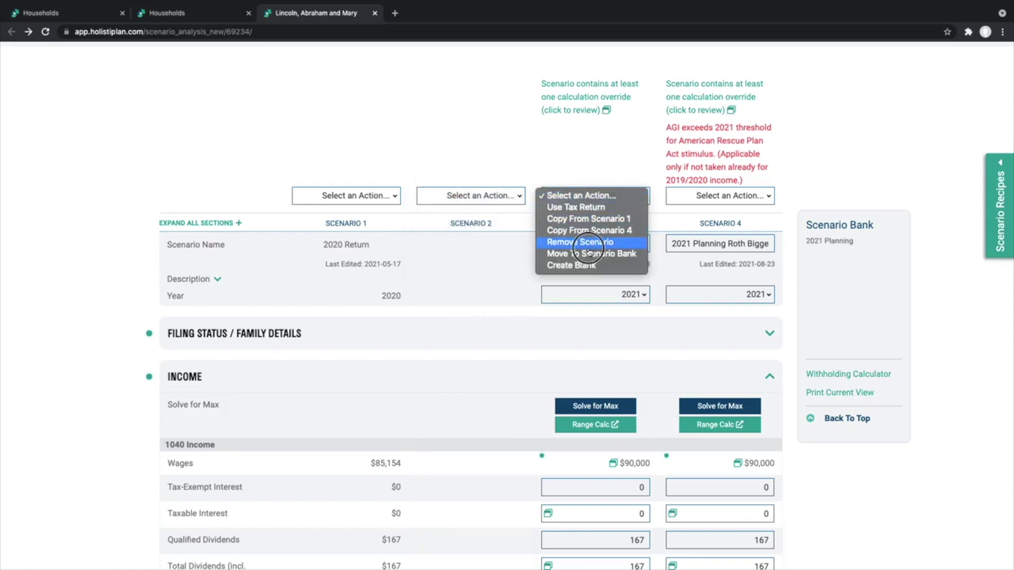
pyautogui.click(589, 254)
pyautogui.click(708, 196)
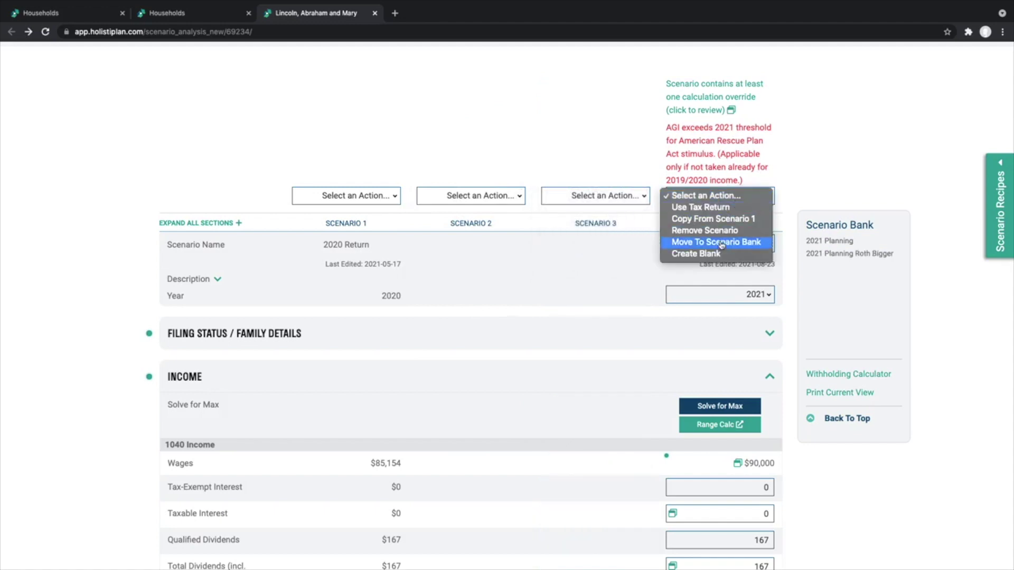
pyautogui.click(716, 242)
# Step: Load 2021 Planning from the bank into Scenario 2 and clear its 15,500 Roth conversion
pyautogui.scroll(3, 720, 244)
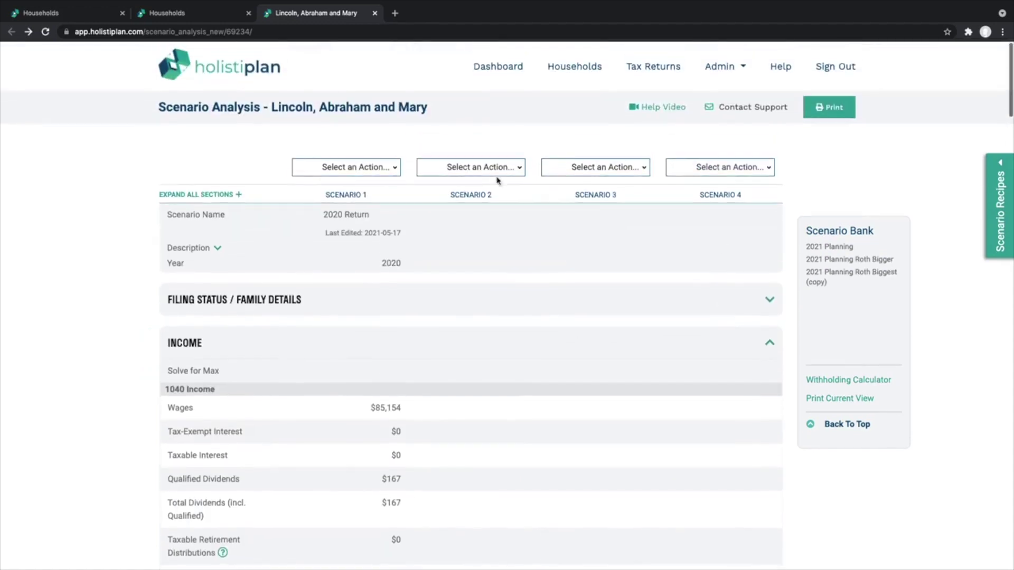
pyautogui.click(837, 251)
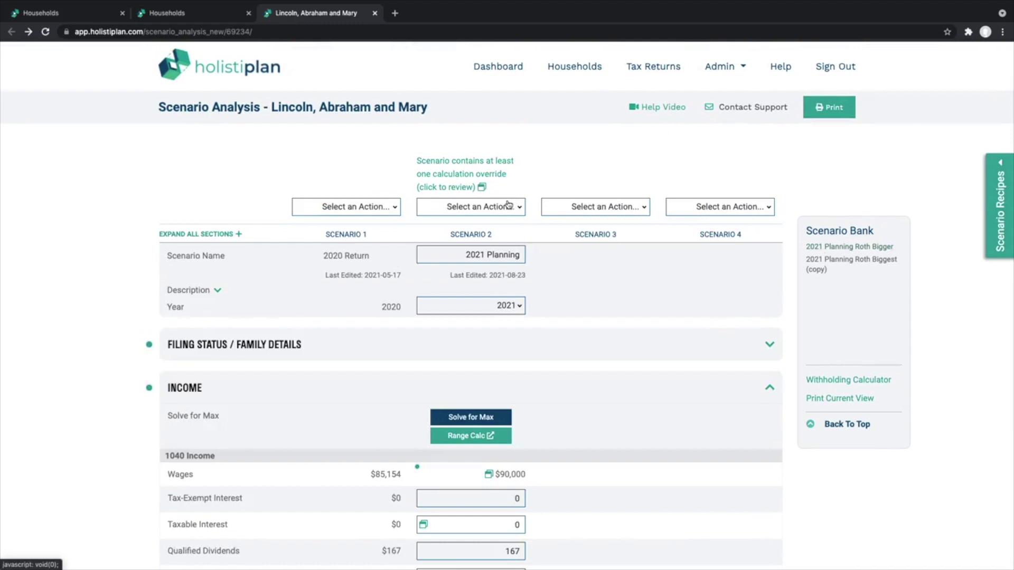
pyautogui.scroll(-5, 507, 201)
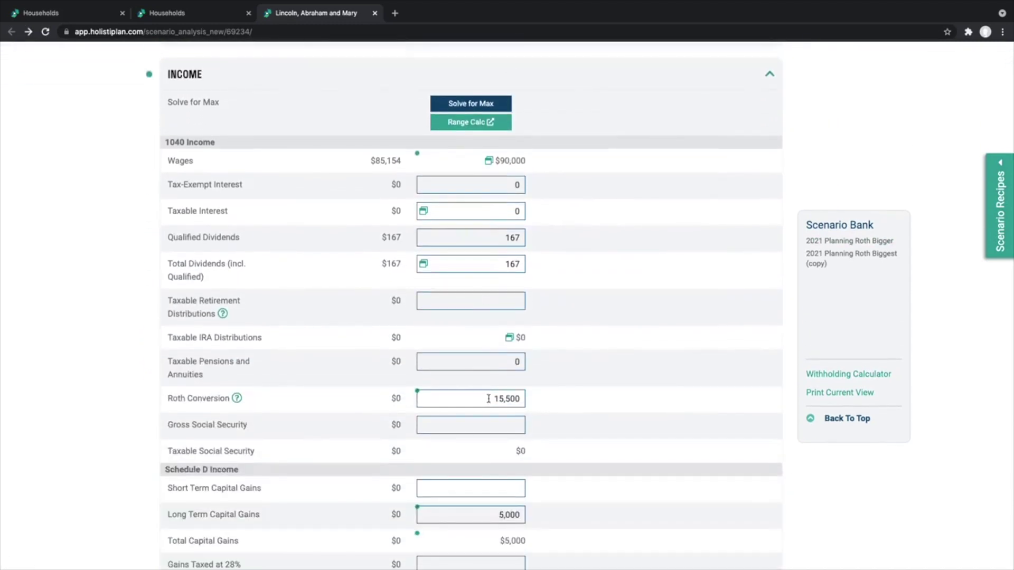
pyautogui.click(483, 397)
pyautogui.press('BackSpace')
pyautogui.click(577, 350)
# Step: Raise Scenario 2's Long Term Capital Gains to 105,000
pyautogui.scroll(-3, 547, 332)
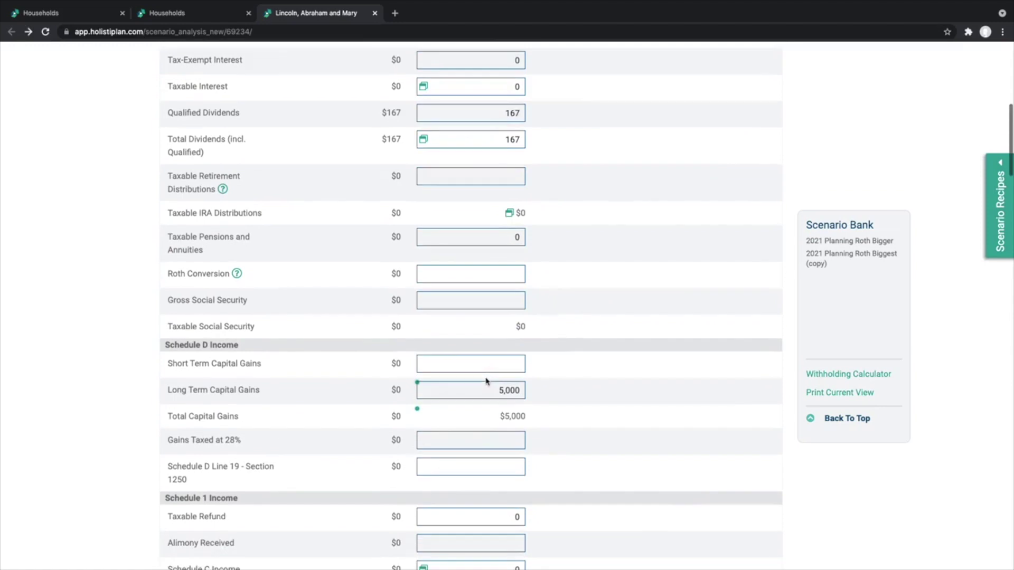
pyautogui.scroll(5, 486, 379)
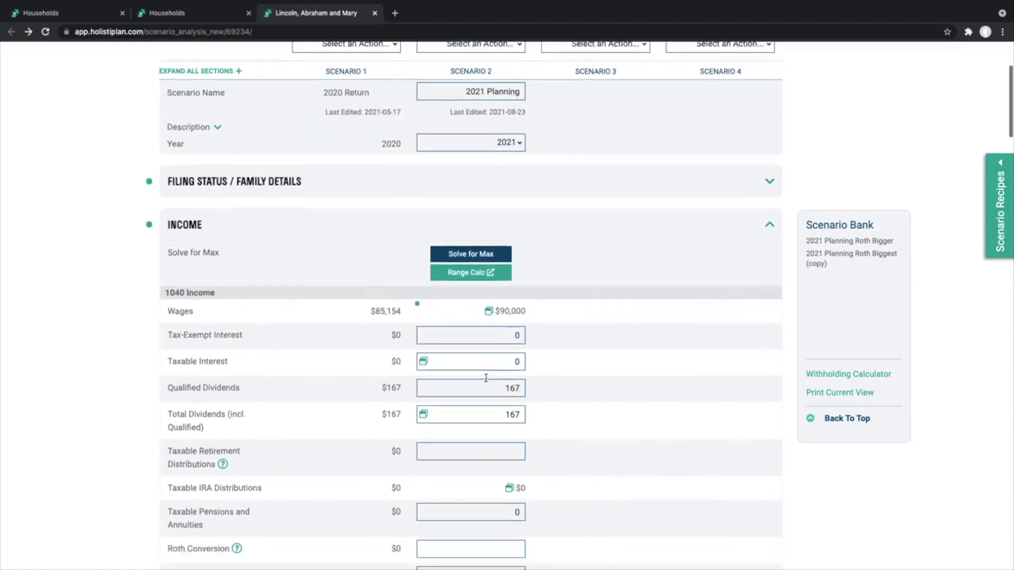
pyautogui.scroll(-5, 486, 378)
pyautogui.click(491, 380)
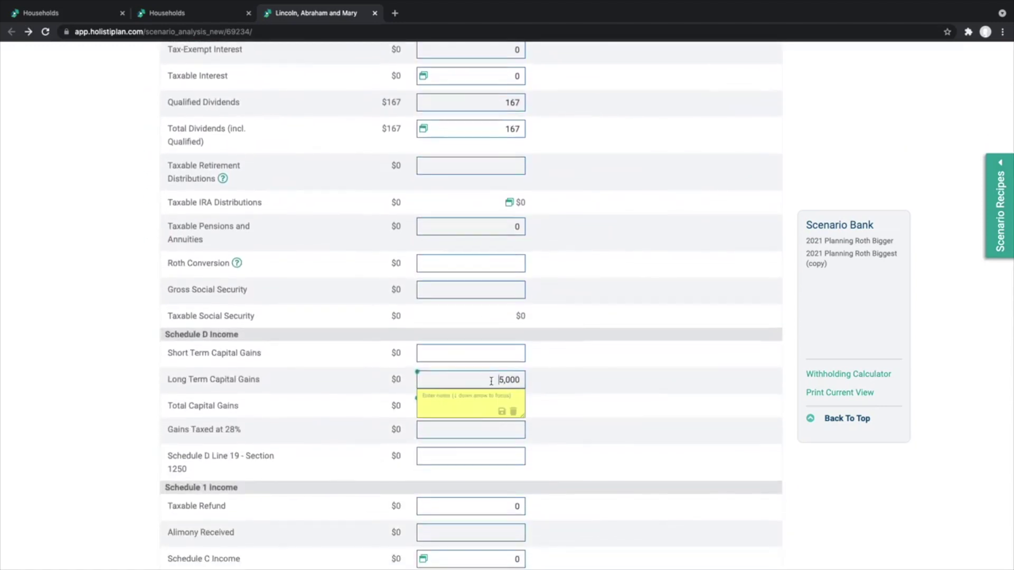
pyautogui.click(563, 349)
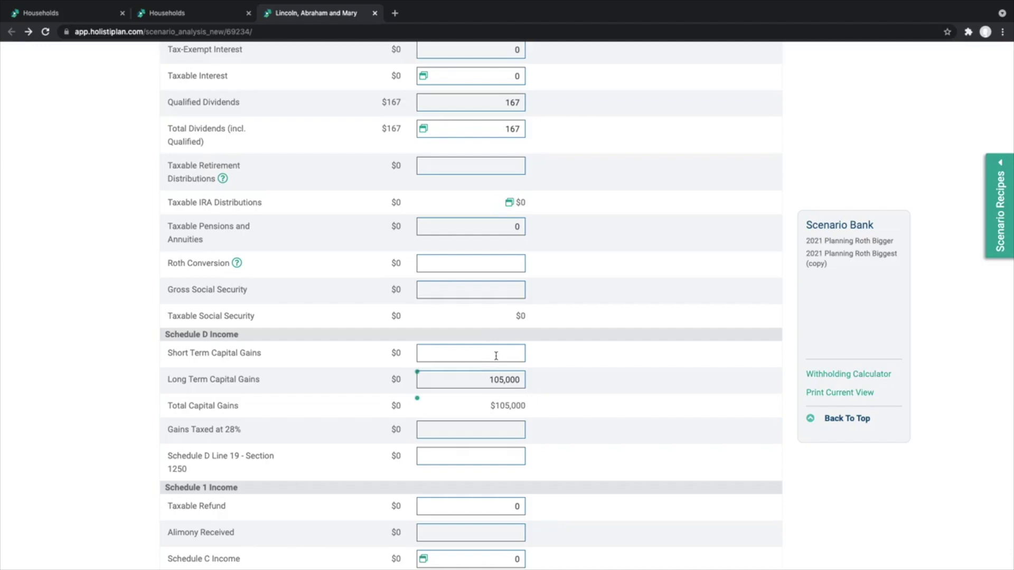
# Step: Copy Scenario 2 into Scenario 3 and set its Long Term Capital Gains to 52,500
pyautogui.scroll(10, 495, 355)
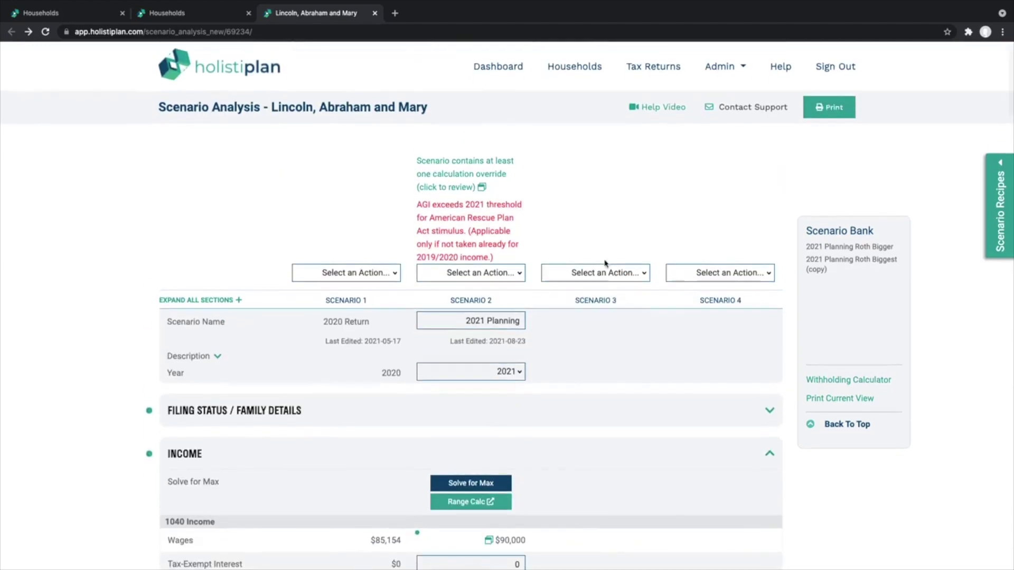
pyautogui.click(600, 273)
pyautogui.click(590, 307)
pyautogui.scroll(-10, 594, 312)
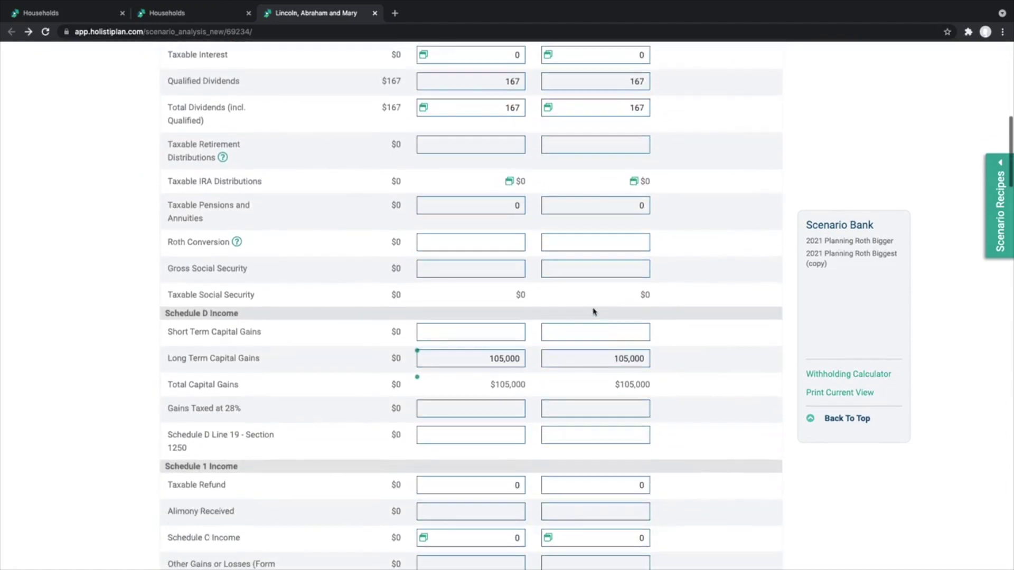
pyautogui.click(613, 352)
pyautogui.write('52500')
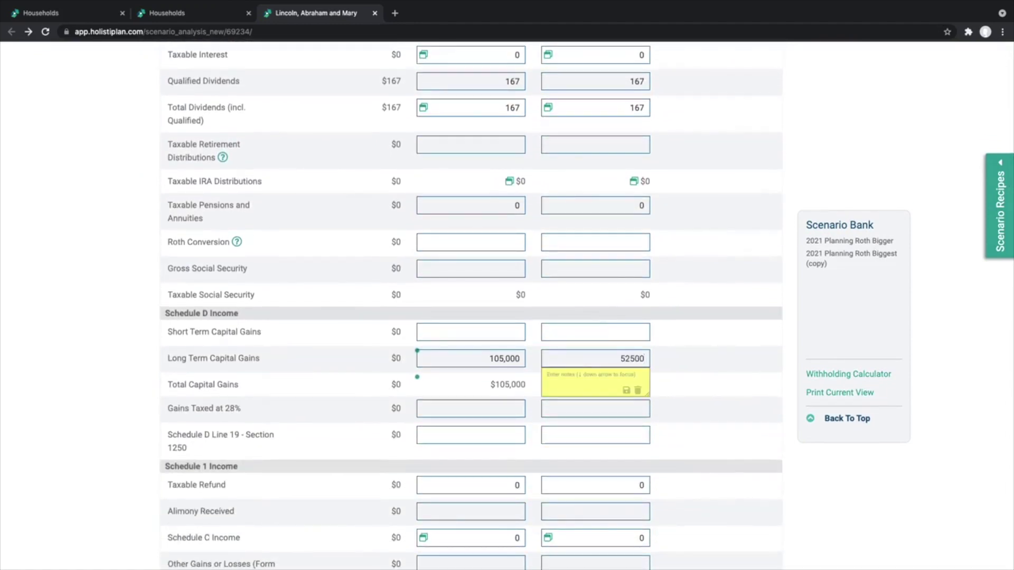
pyautogui.press('Tab')
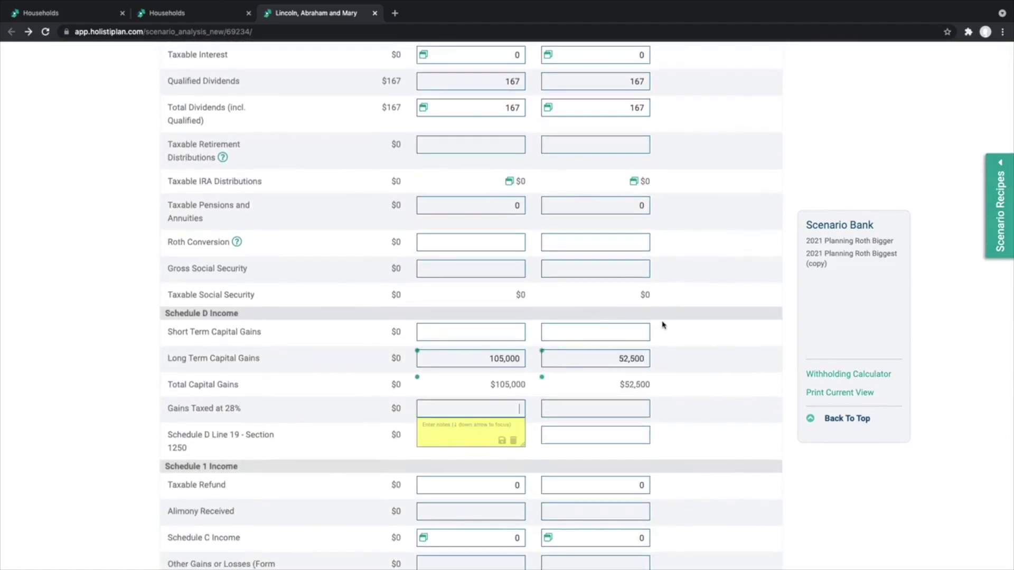
pyautogui.scroll(7, 663, 323)
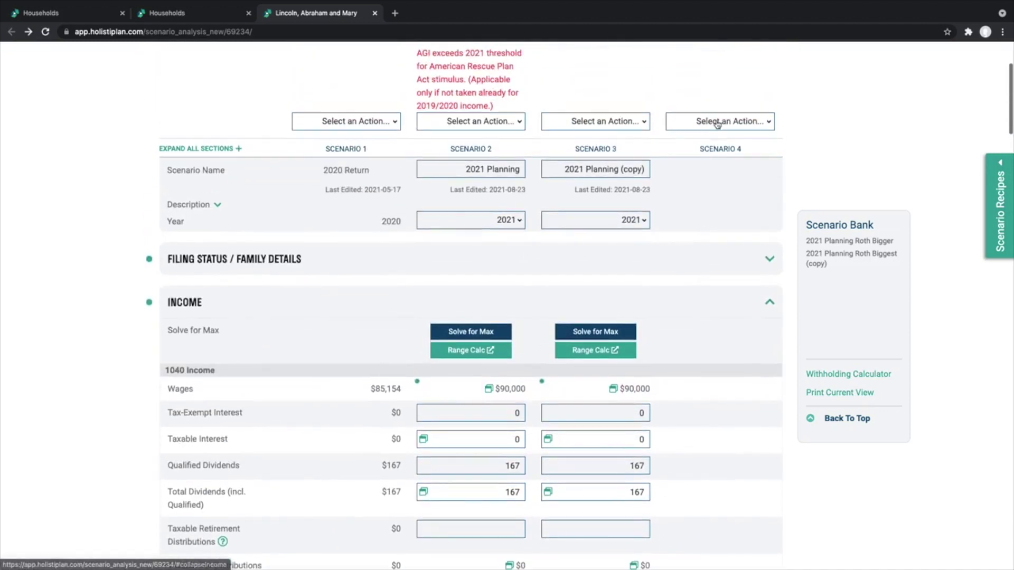
# Step: Copy Scenario 3 into Scenario 4 and set Scenario 4's year to 2022
pyautogui.click(713, 121)
pyautogui.click(712, 166)
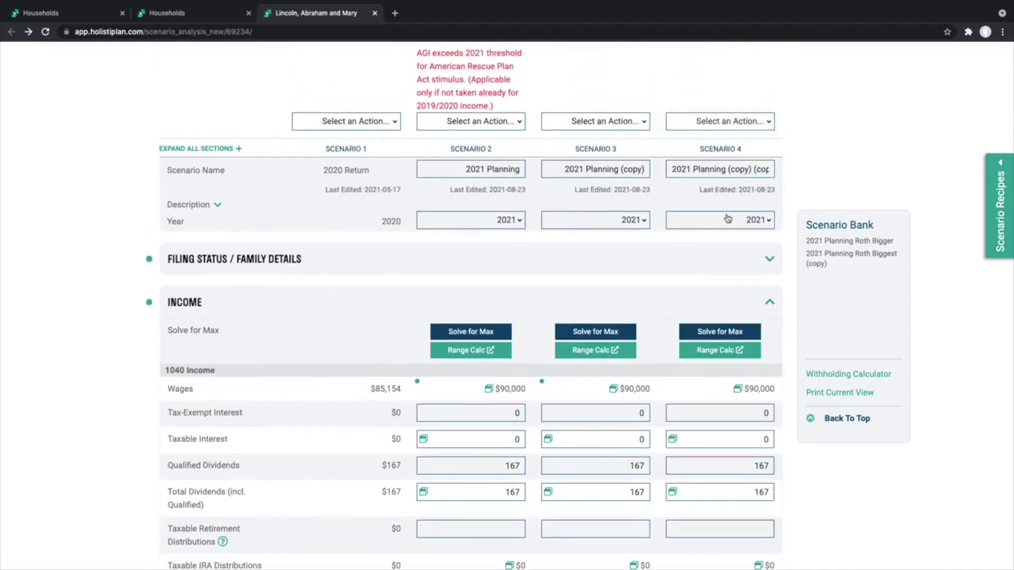
pyautogui.click(724, 219)
pyautogui.click(718, 238)
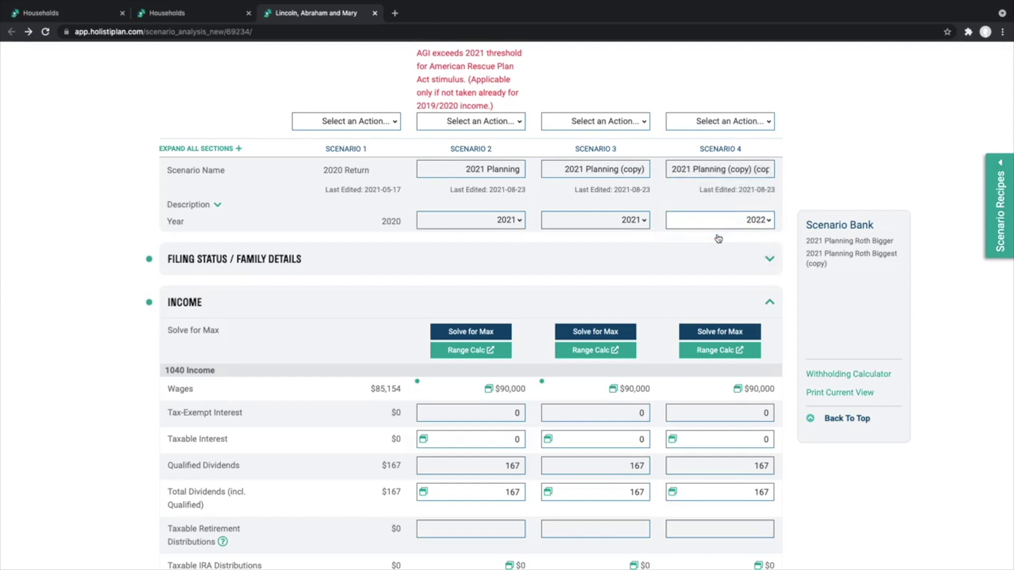
# Step: Scroll down past the capital gains to compare the scenarios' Total Tax
pyautogui.scroll(-7, 718, 236)
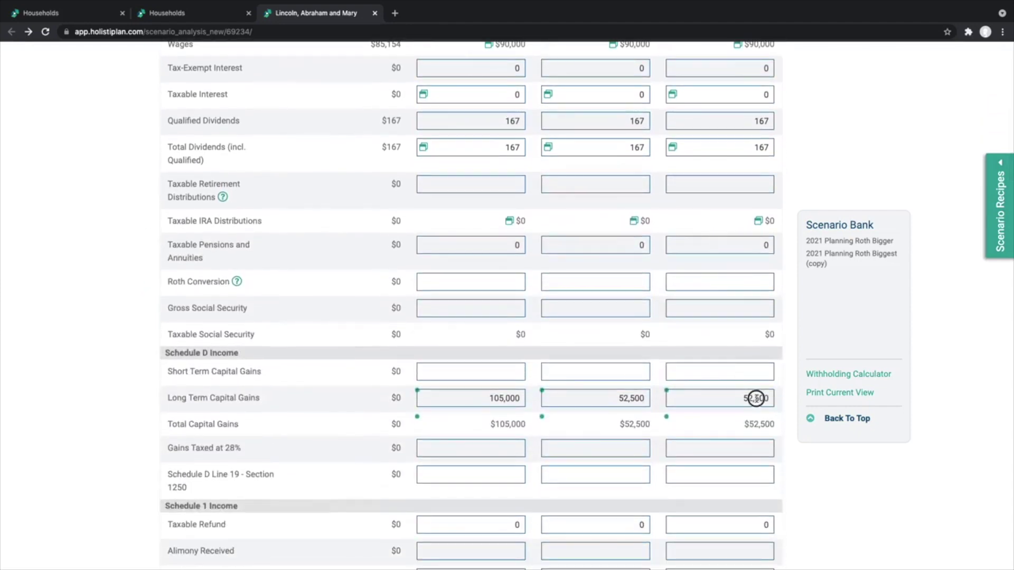
pyautogui.click(753, 398)
pyautogui.scroll(3, 710, 355)
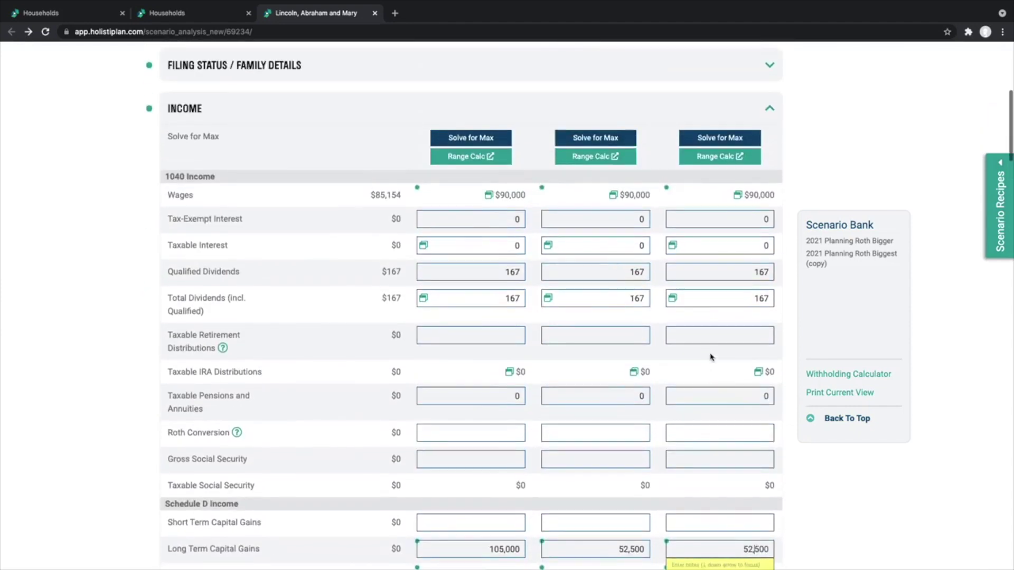
pyautogui.scroll(-4, 710, 355)
pyautogui.scroll(-10, 710, 356)
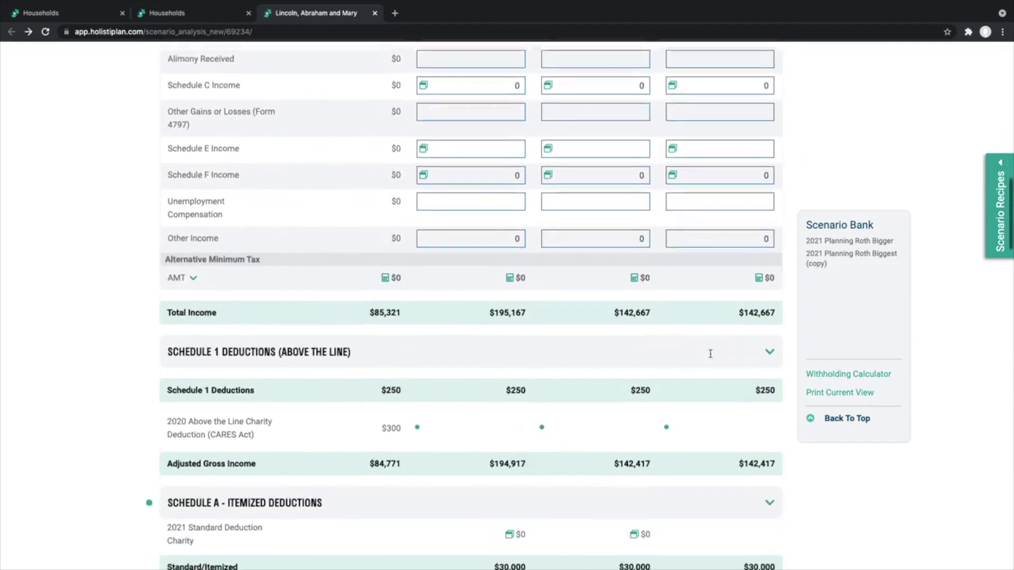
pyautogui.scroll(-5, 710, 357)
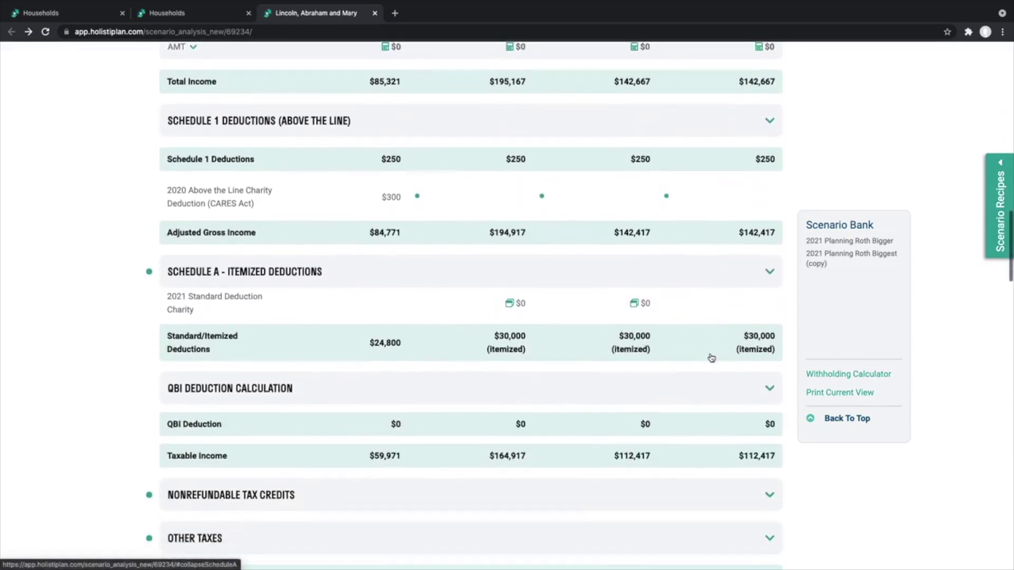
pyautogui.scroll(-1, 711, 356)
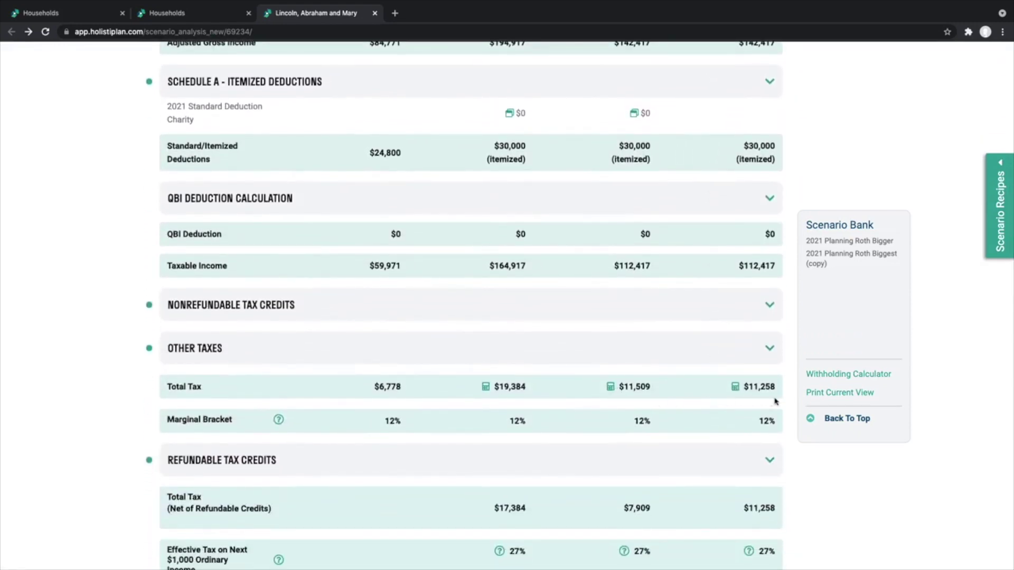
pyautogui.scroll(-2, 776, 401)
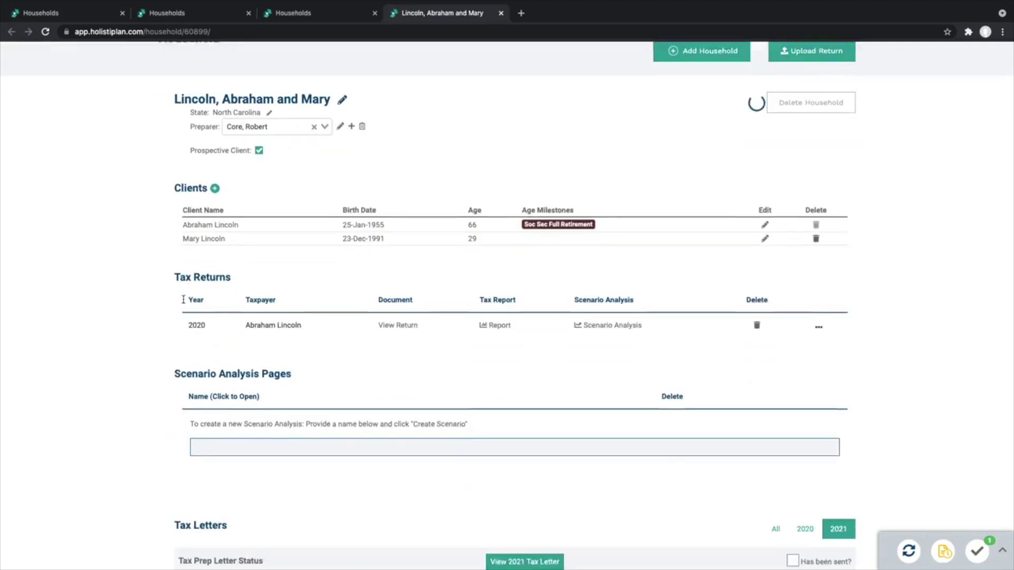
# Step: Enter 2021 as the name of a new scenario analysis
pyautogui.scroll(-3, 183, 302)
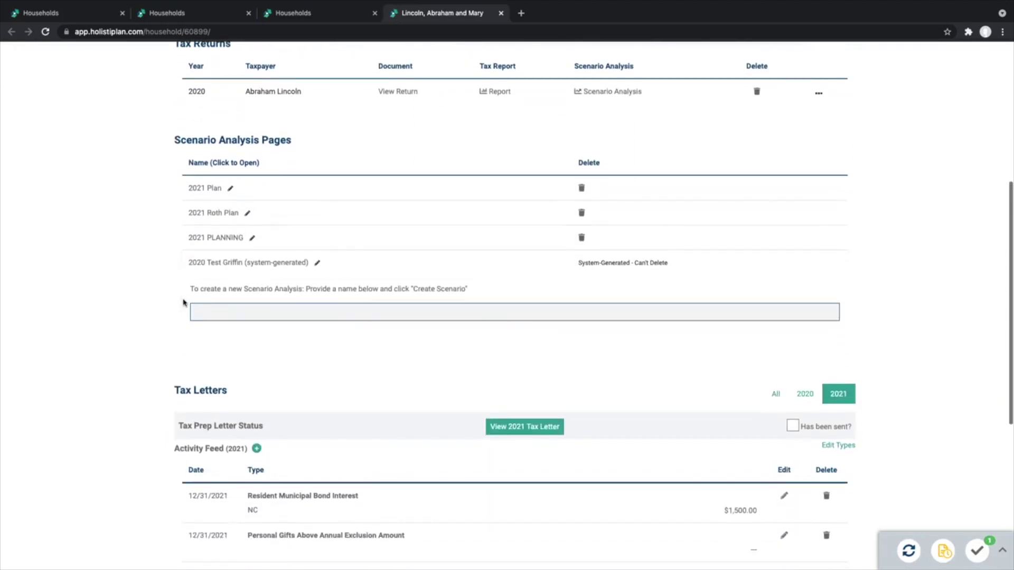
pyautogui.scroll(-1, 183, 303)
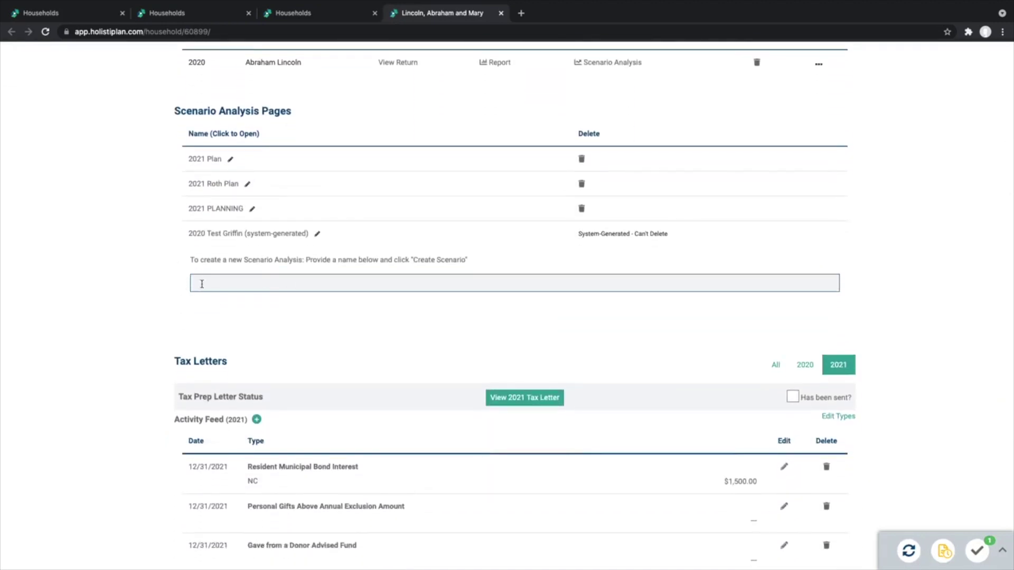
pyautogui.click(227, 281)
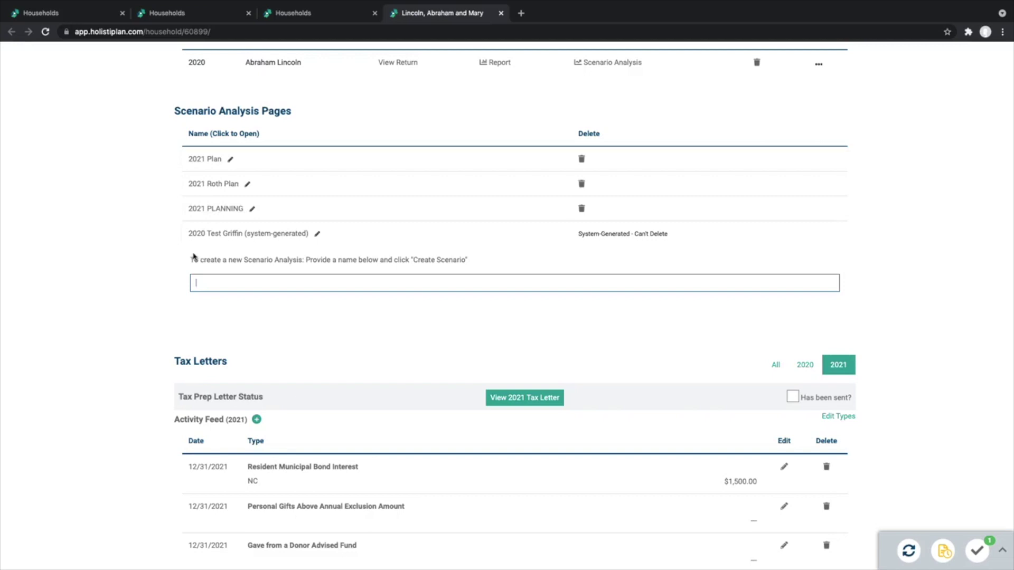
pyautogui.write('2021')
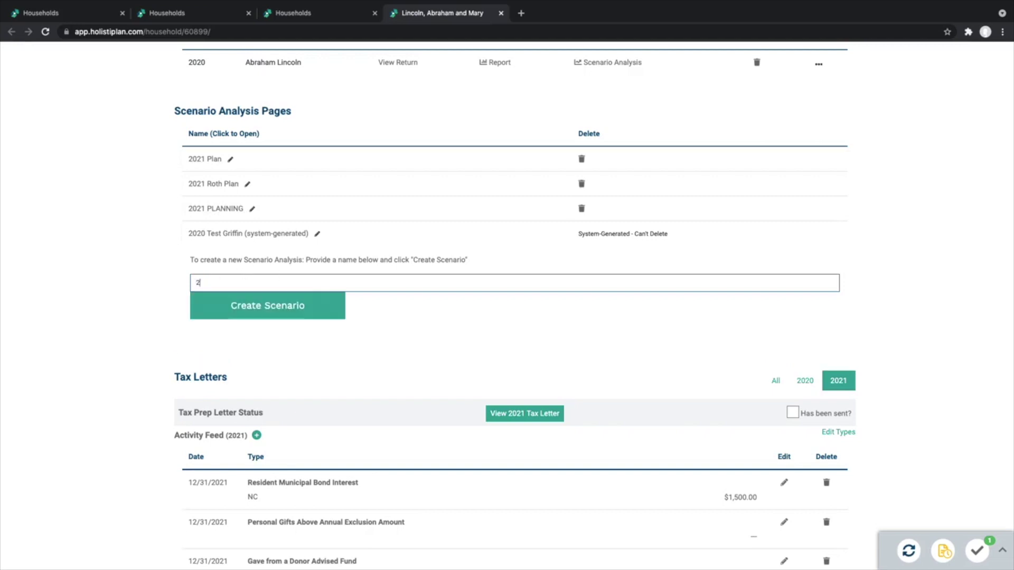
# Step: Open a saved scenario to review its blank income inputs, then return to the Lincoln household
pyautogui.click(202, 165)
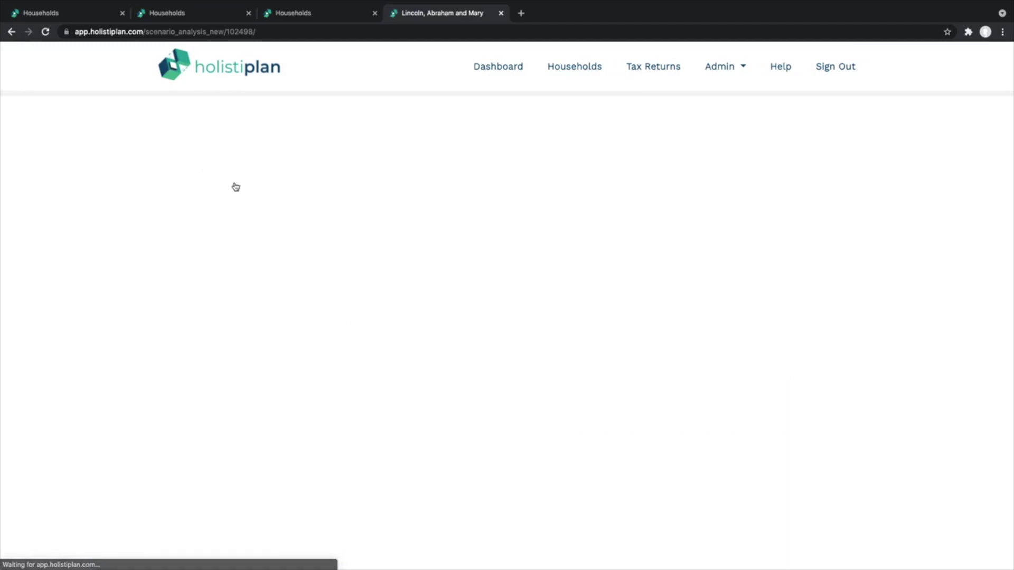
pyautogui.scroll(-6, 353, 258)
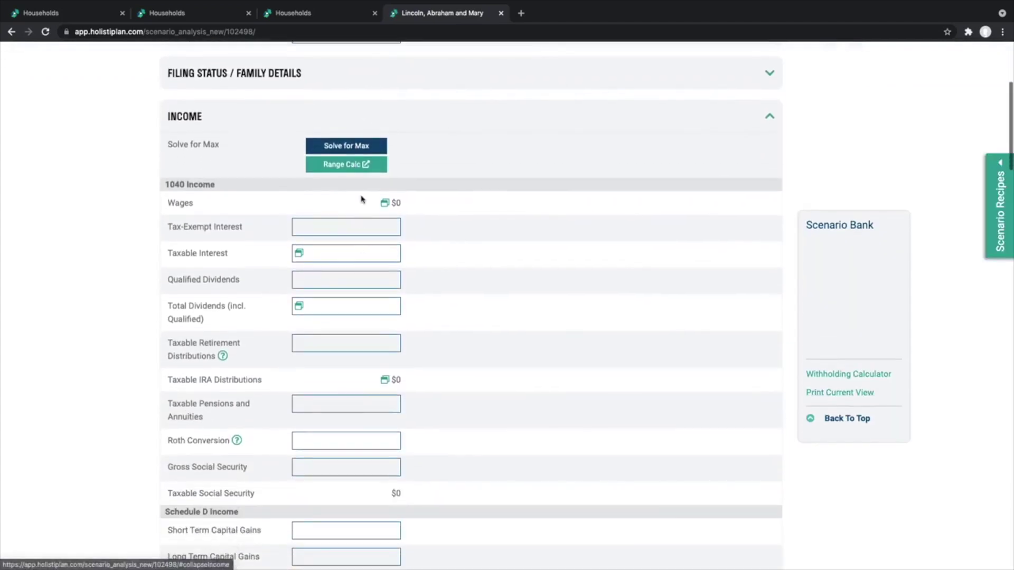
pyautogui.scroll(1, 359, 248)
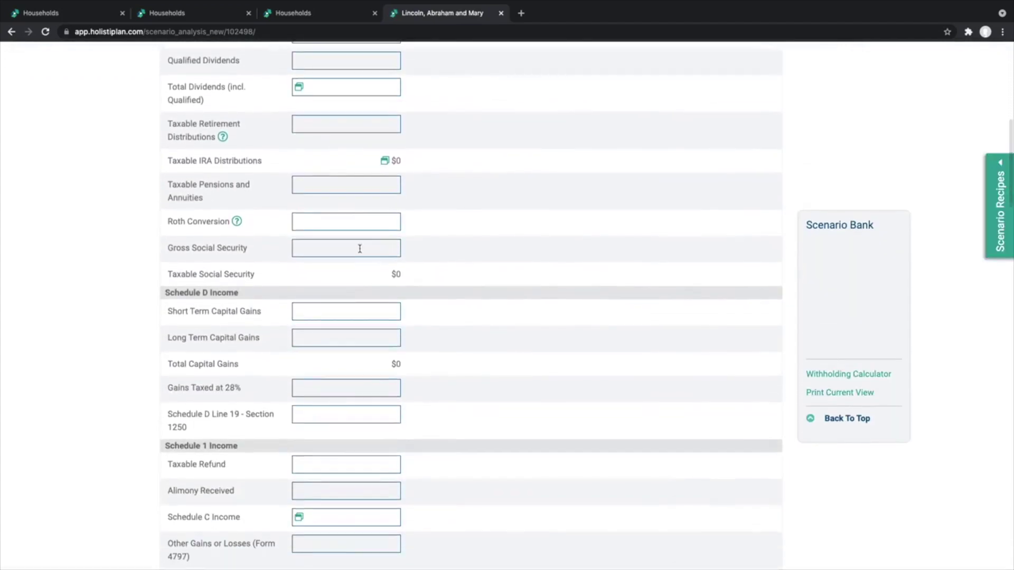
pyautogui.scroll(2, 358, 250)
pyautogui.click(11, 32)
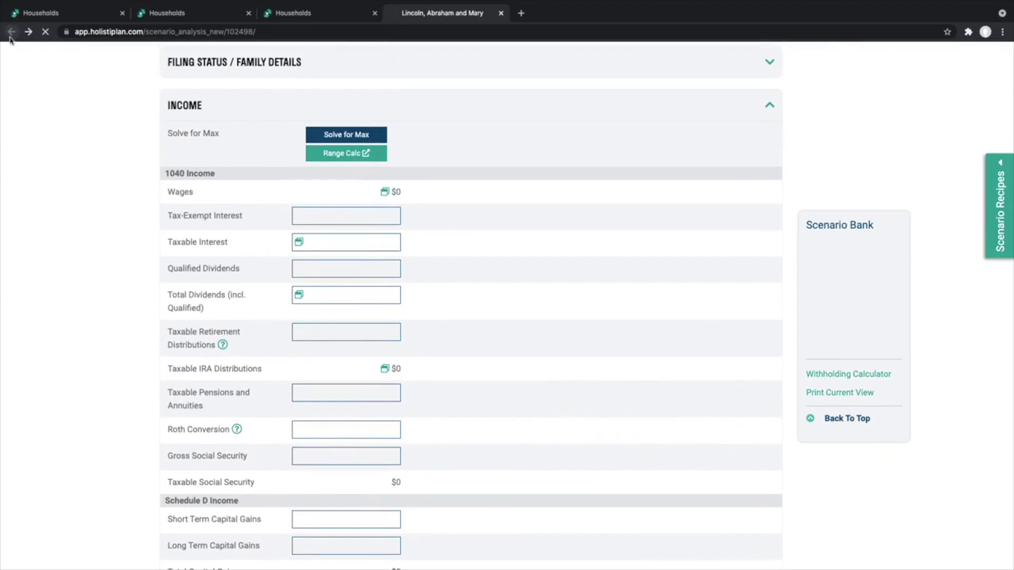
# Step: Check the Activity Feed's activity types without adding one, then open the 2021 Tax Letter
pyautogui.scroll(-10, 233, 215)
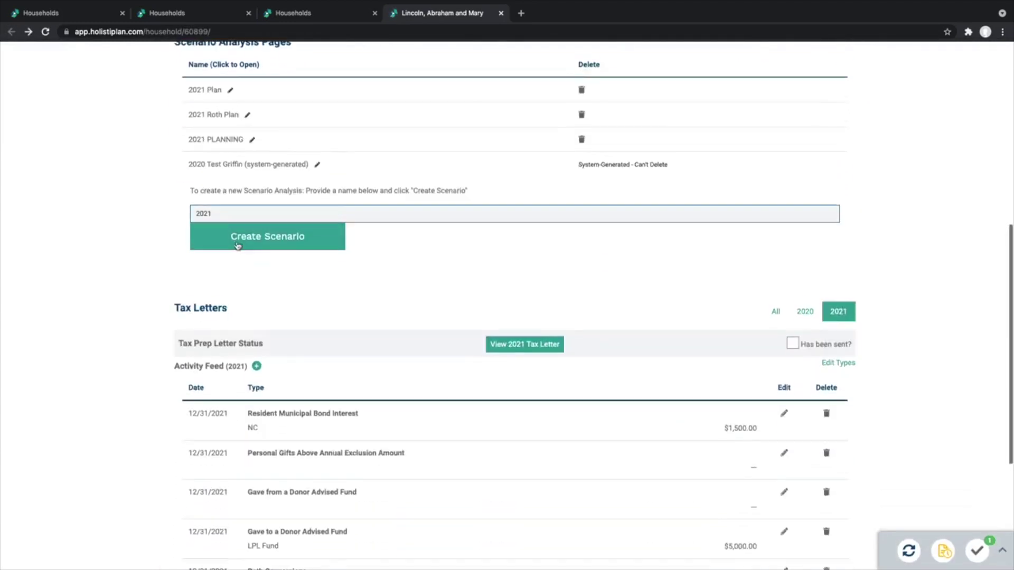
pyautogui.scroll(-1, 154, 348)
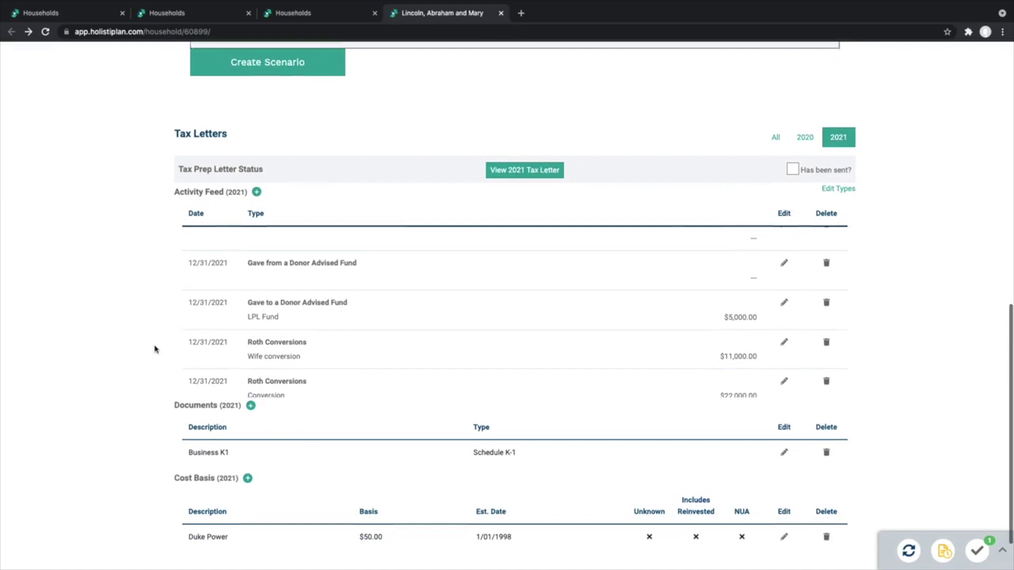
pyautogui.click(257, 174)
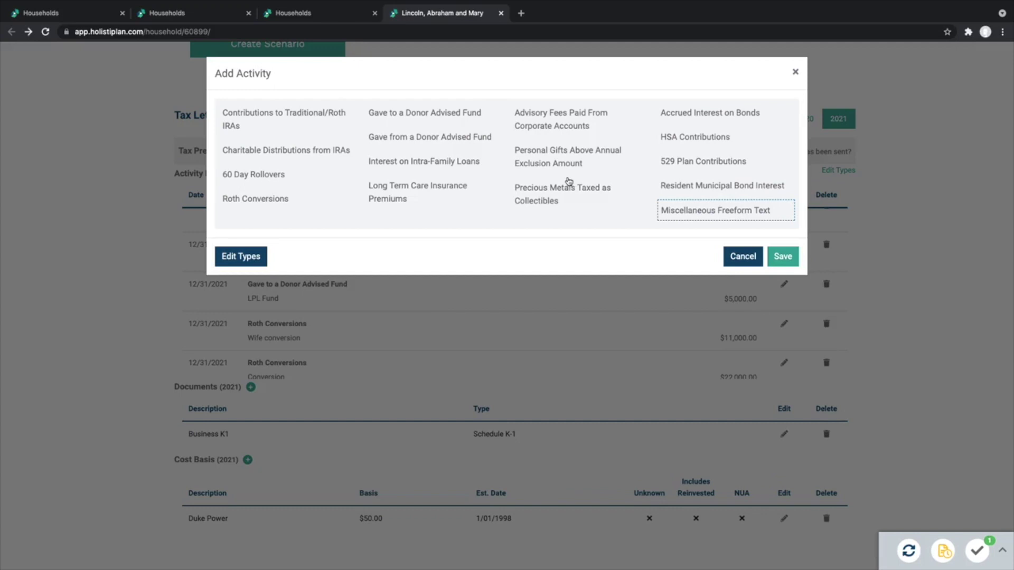
pyautogui.click(794, 73)
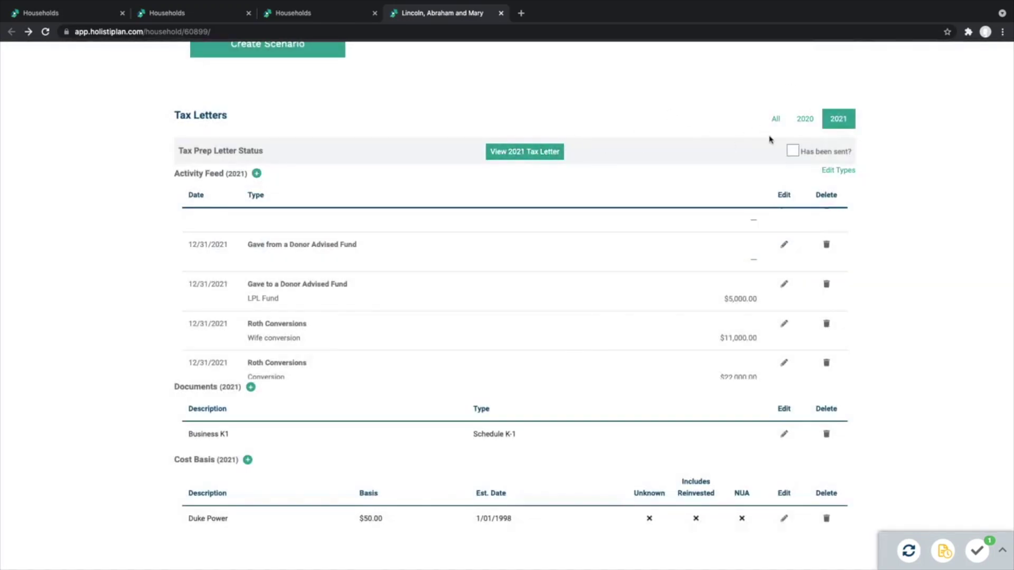
pyautogui.click(545, 153)
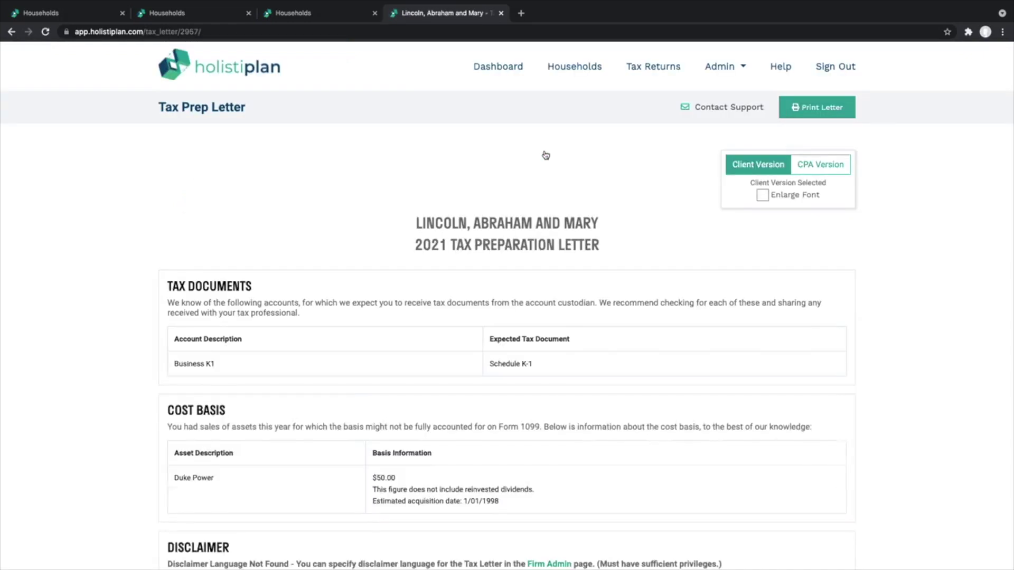
# Step: Read through the 2021 Tax Preparation Letter from top to bottom
pyautogui.scroll(-1, 543, 154)
pyautogui.scroll(-2, 400, 268)
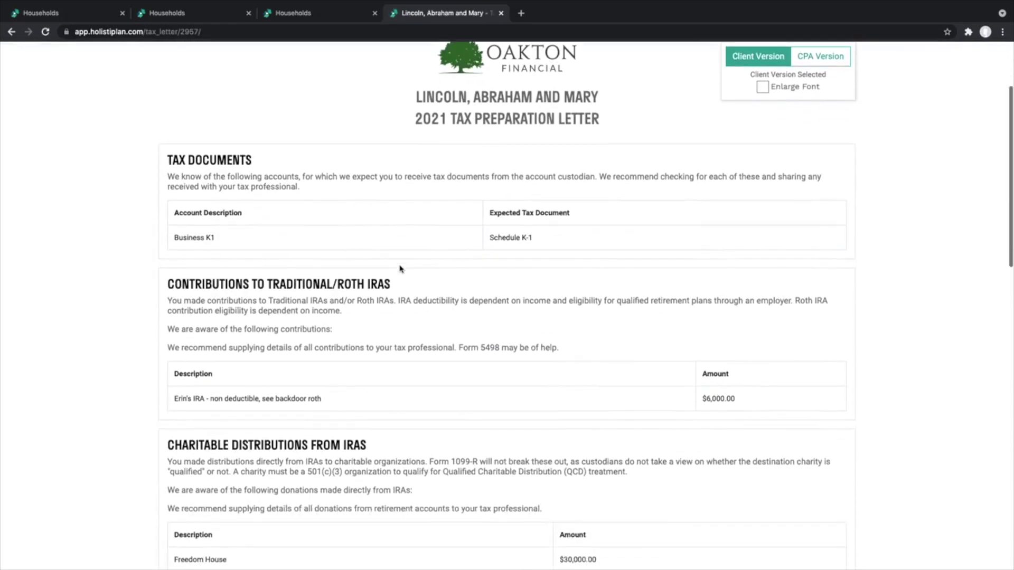
pyautogui.scroll(-3, 400, 269)
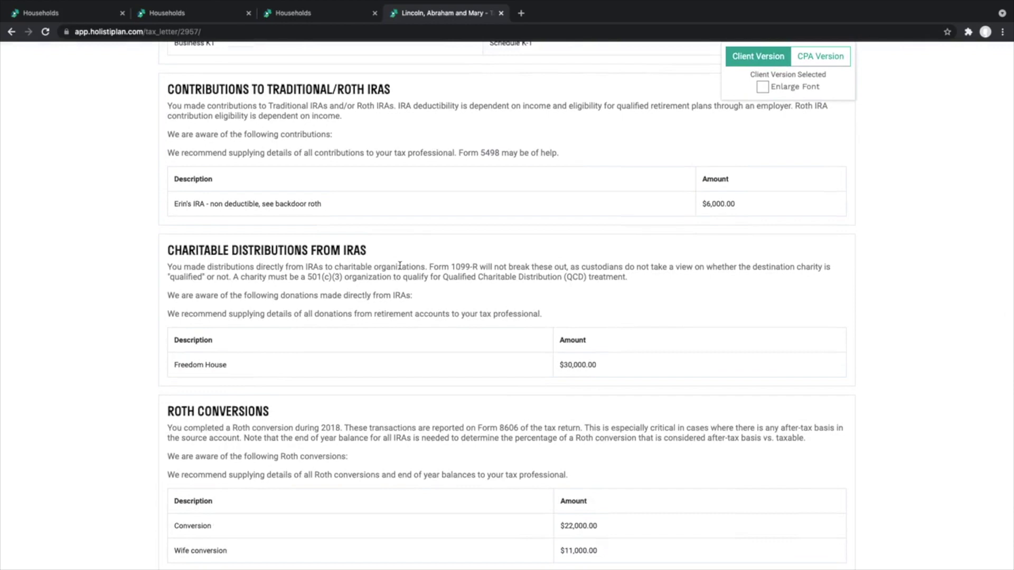
pyautogui.scroll(-4, 399, 266)
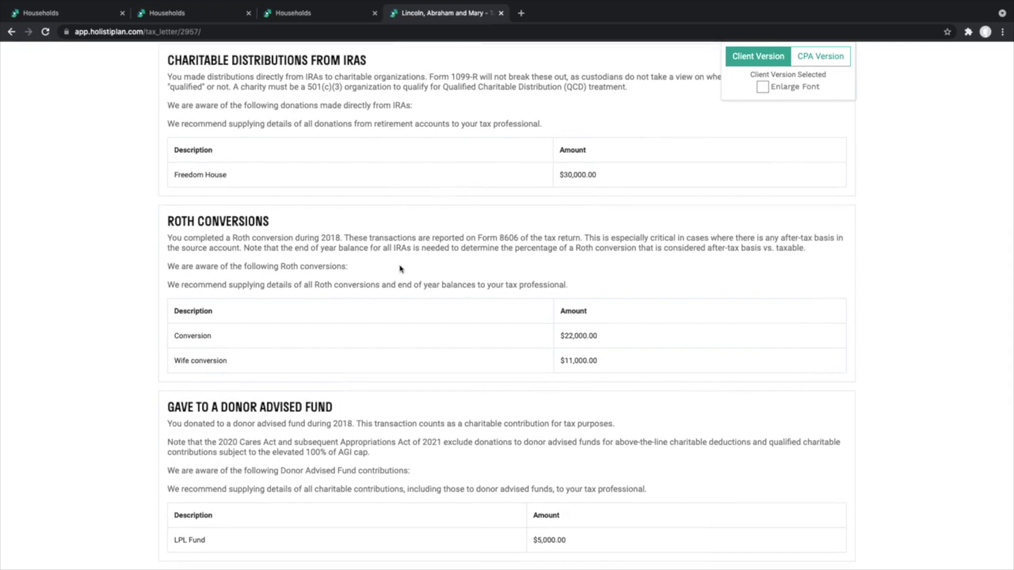
pyautogui.scroll(-1, 400, 268)
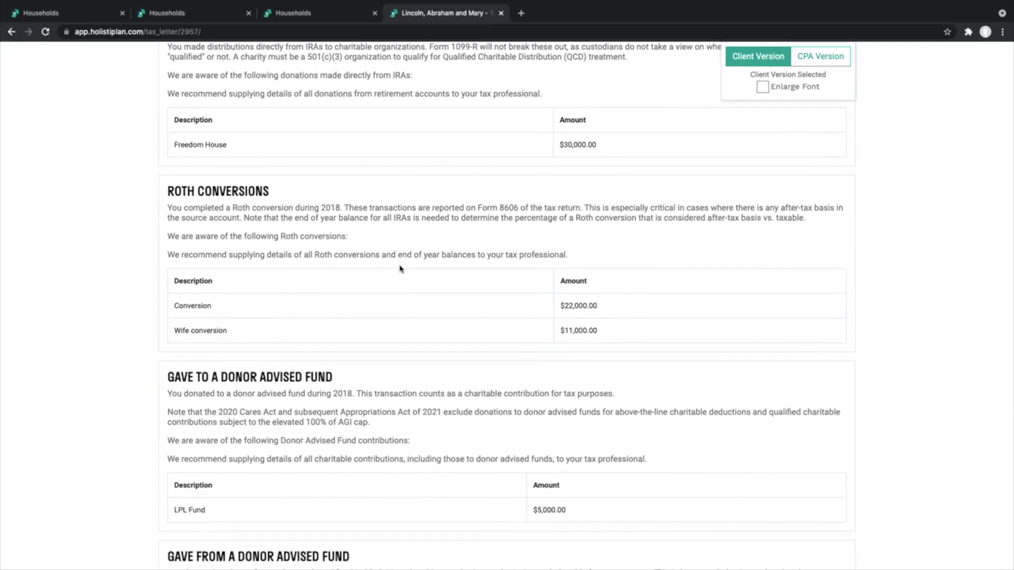
pyautogui.scroll(-8, 400, 269)
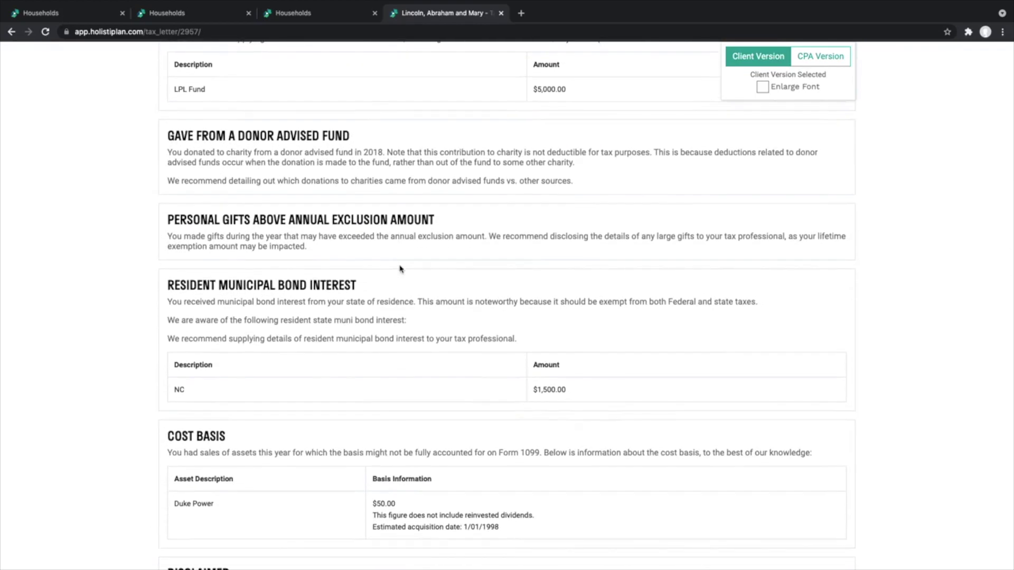
pyautogui.scroll(-1, 399, 269)
pyautogui.scroll(20, 399, 268)
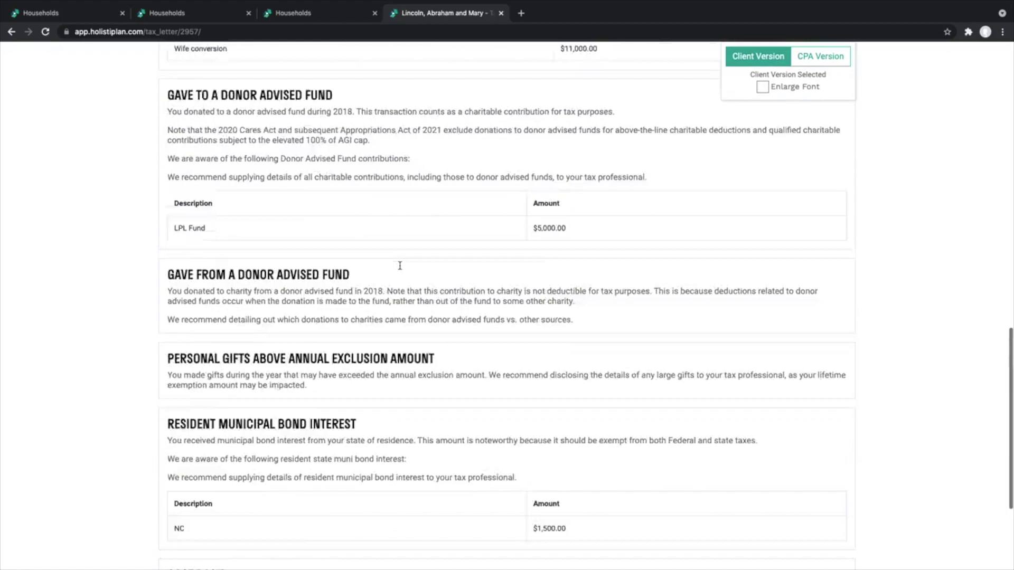
pyautogui.scroll(2, 400, 269)
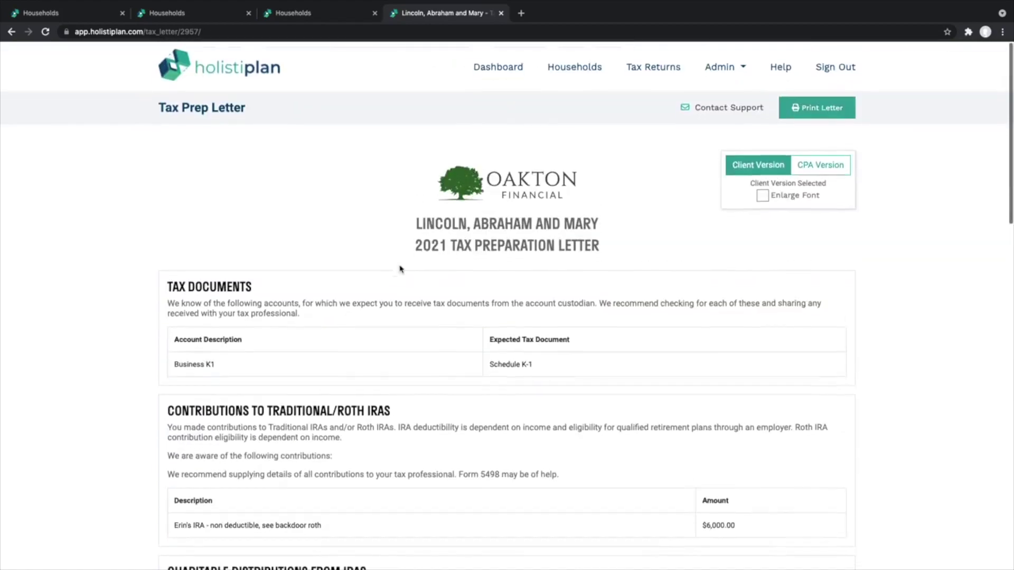
# Step: Switch the letter to its CPA Version, then go back to the Lincoln household page
pyautogui.click(822, 168)
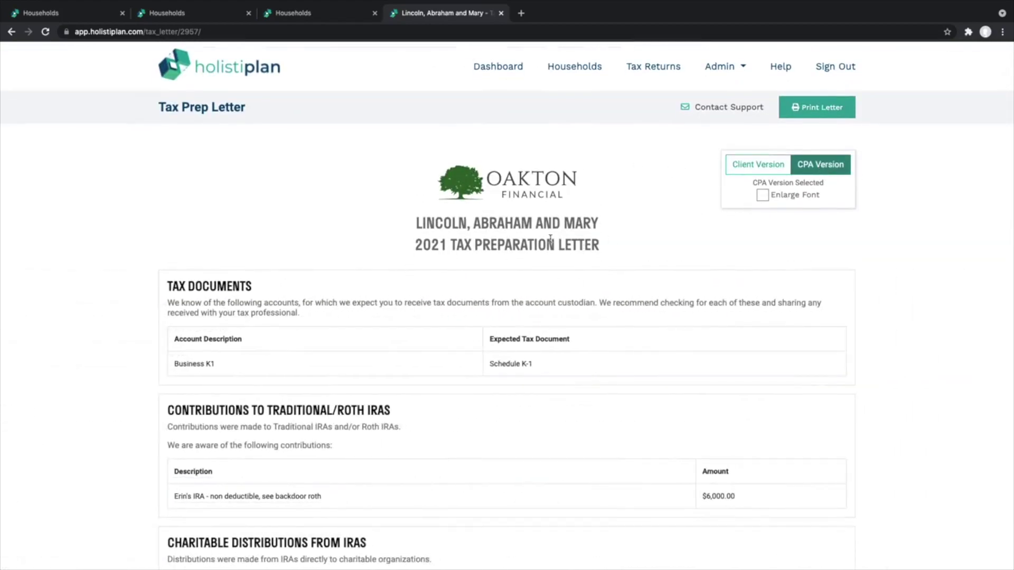
pyautogui.scroll(-5, 550, 240)
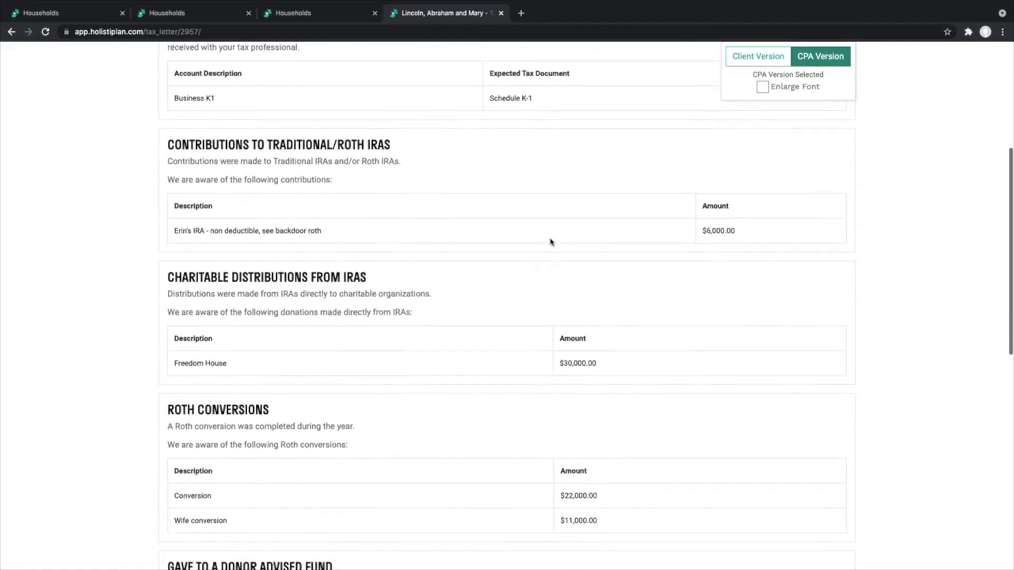
pyautogui.scroll(7, 550, 242)
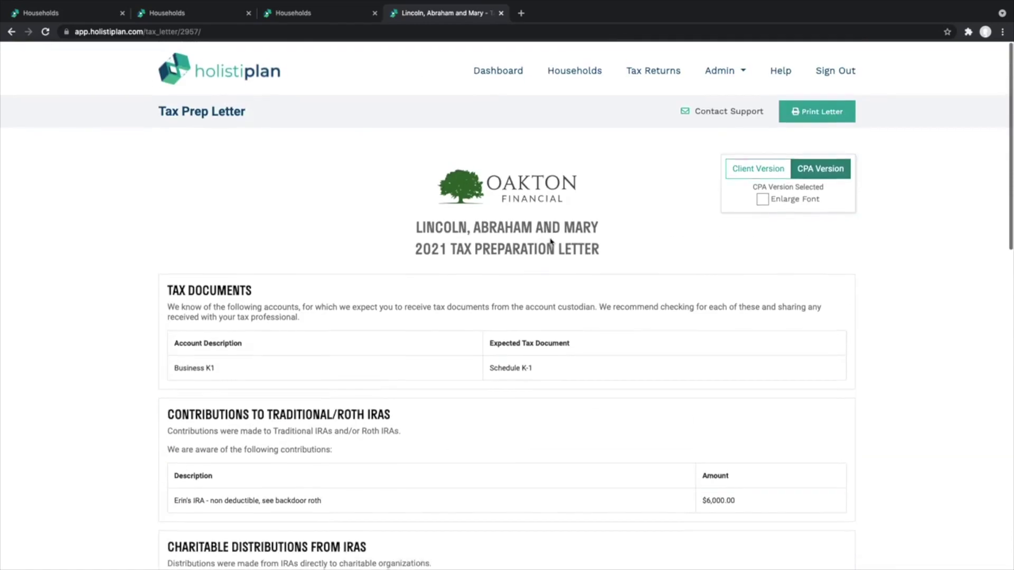
pyautogui.scroll(-1, 550, 242)
pyautogui.click(11, 32)
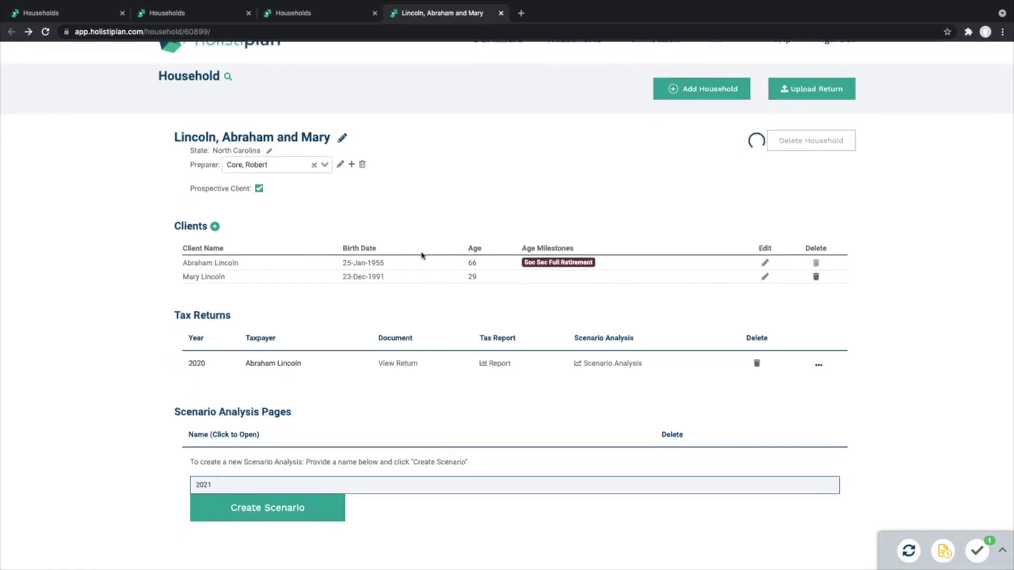
# Step: Open and scroll through the household's 2020 tax return report
pyautogui.click(502, 363)
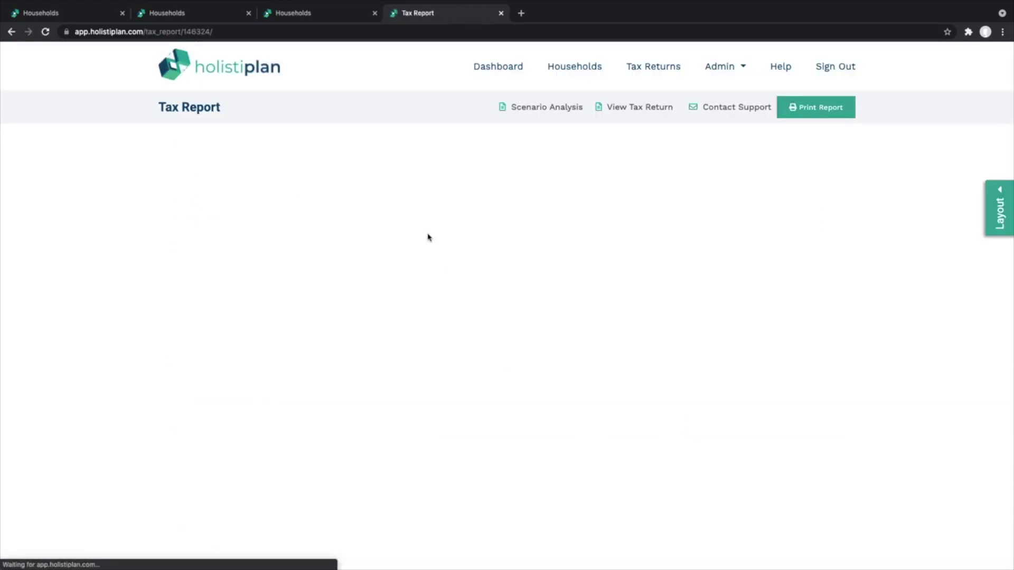
pyautogui.scroll(-3, 428, 237)
pyautogui.scroll(-20, 427, 238)
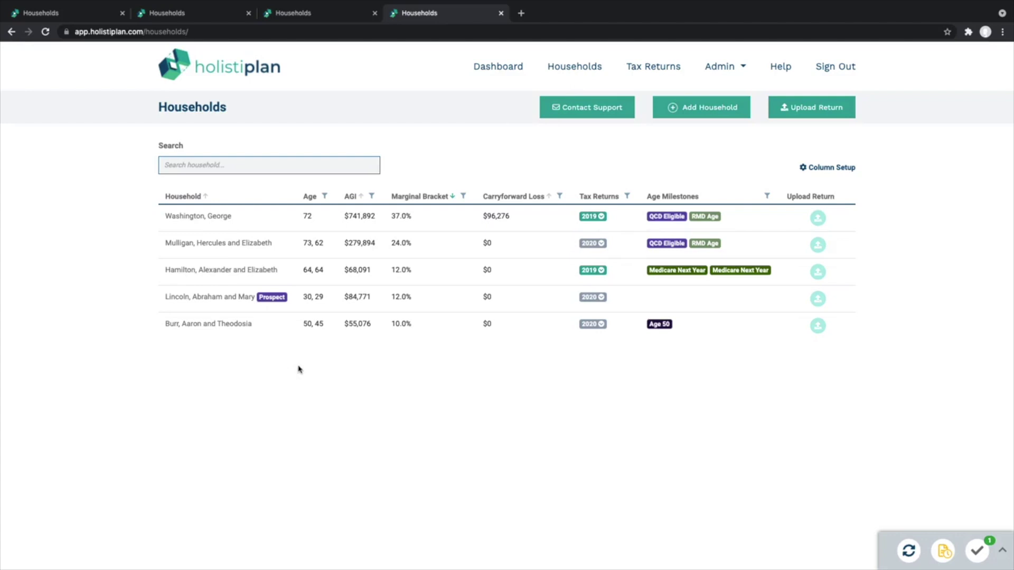
# Step: Load the holistiplan.com homepage from the address bar
pyautogui.click(119, 32)
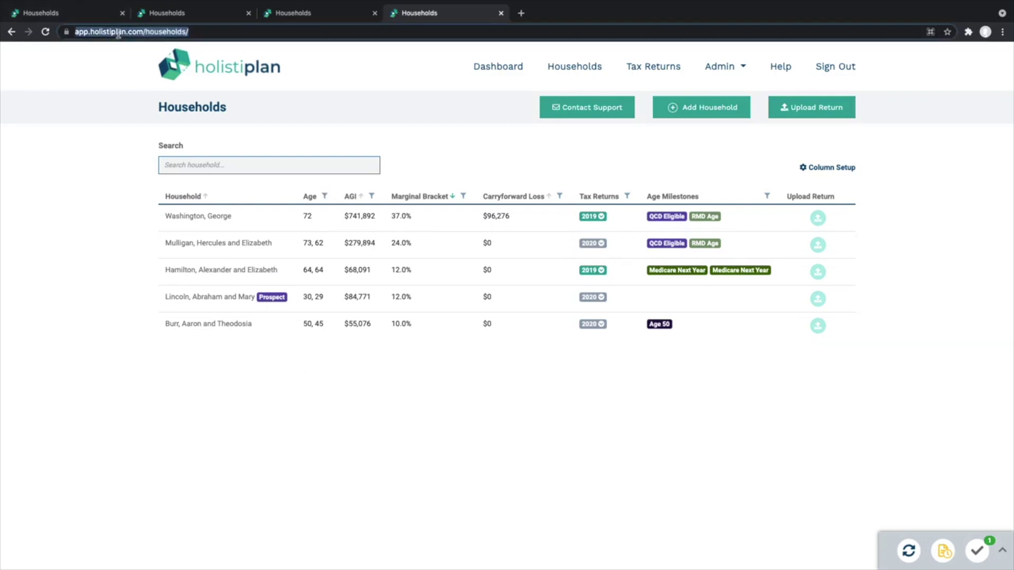
pyautogui.write('holis')
pyautogui.press('Return')
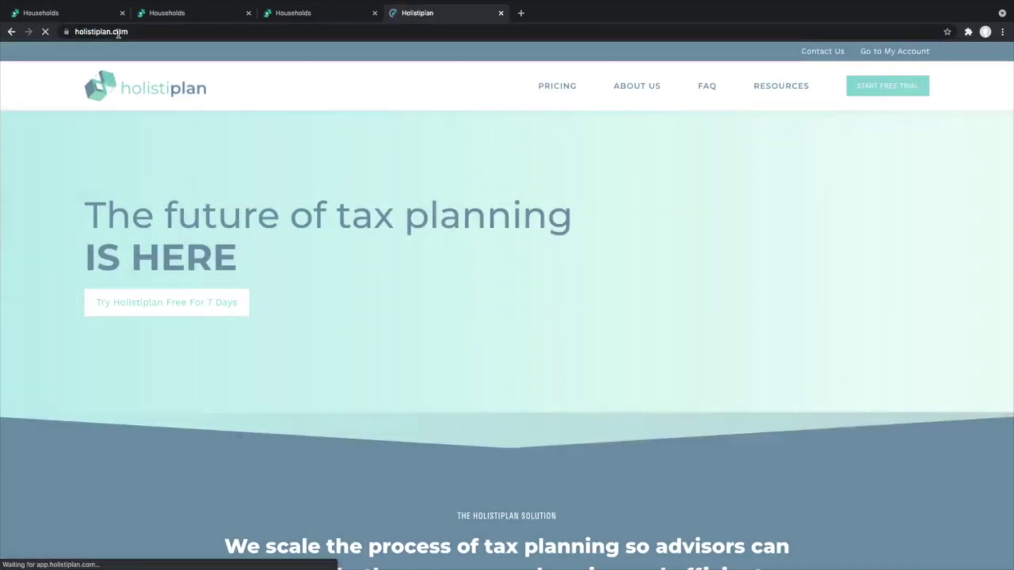